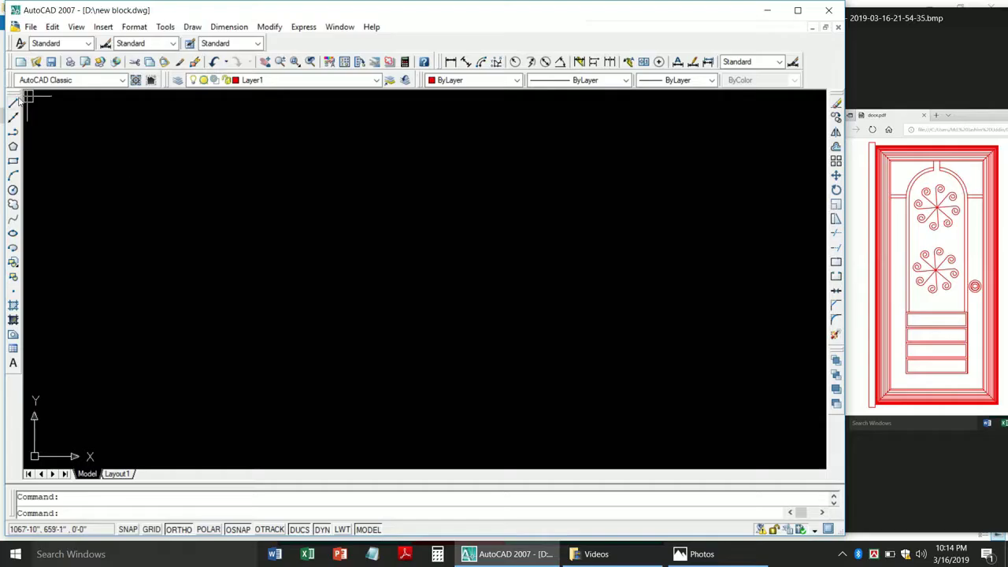
Draw a closed 7 × 3 inch rectangle from four lines with Ortho on.
{"action": "left_click", "coordinate": [13, 103]}
{"action": "left_click", "coordinate": [214, 203]}
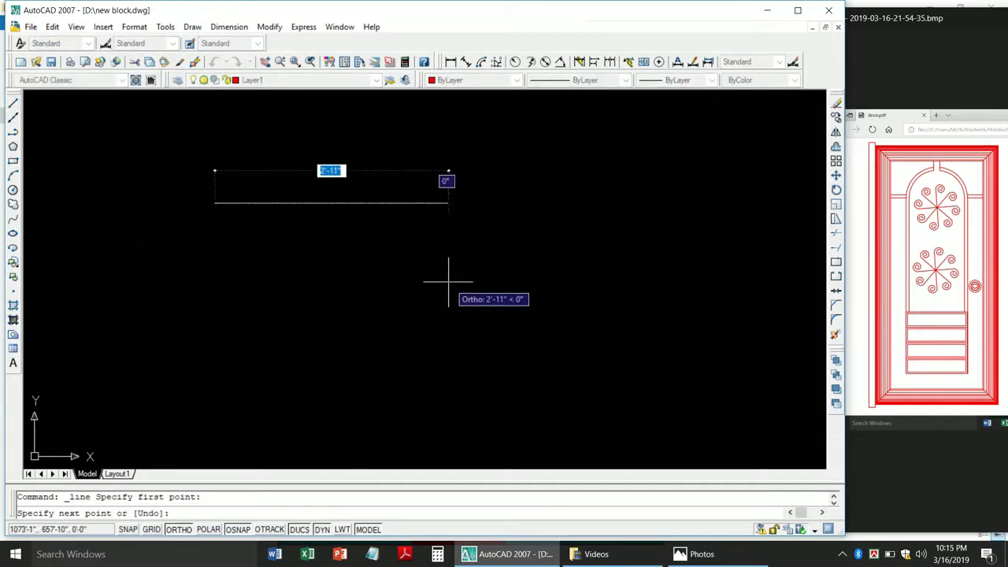
{"action": "type", "text": "7"}
{"action": "key", "text": "Return"}
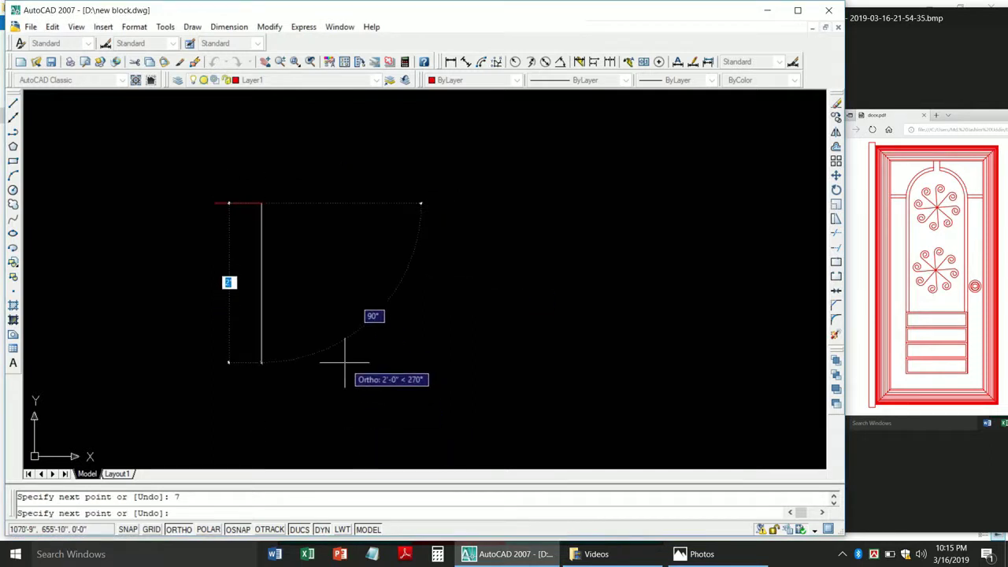
{"action": "type", "text": "3"}
{"action": "key", "text": "Return"}
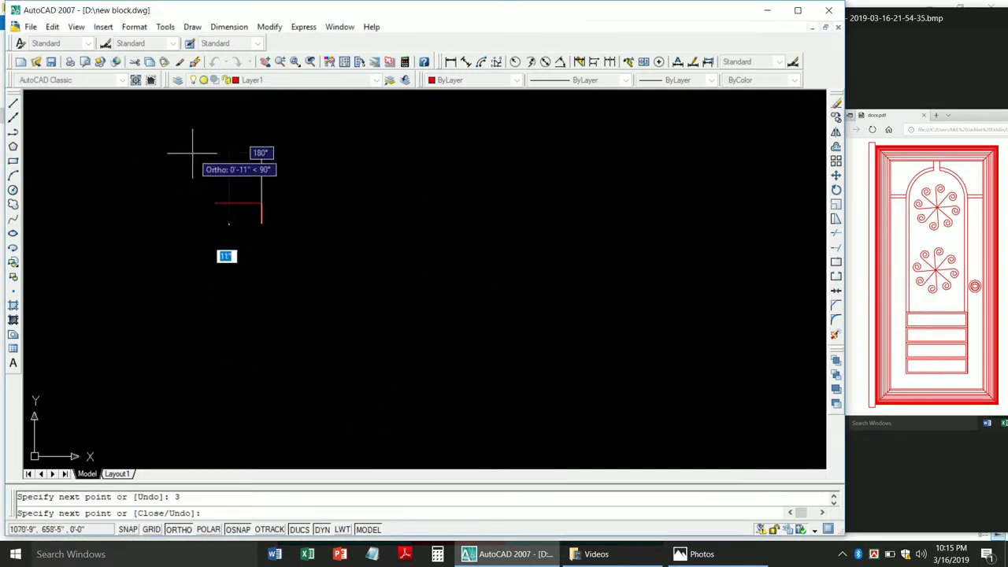
{"action": "scroll", "coordinate": [235, 204], "scroll_direction": "up", "scroll_amount": 5}
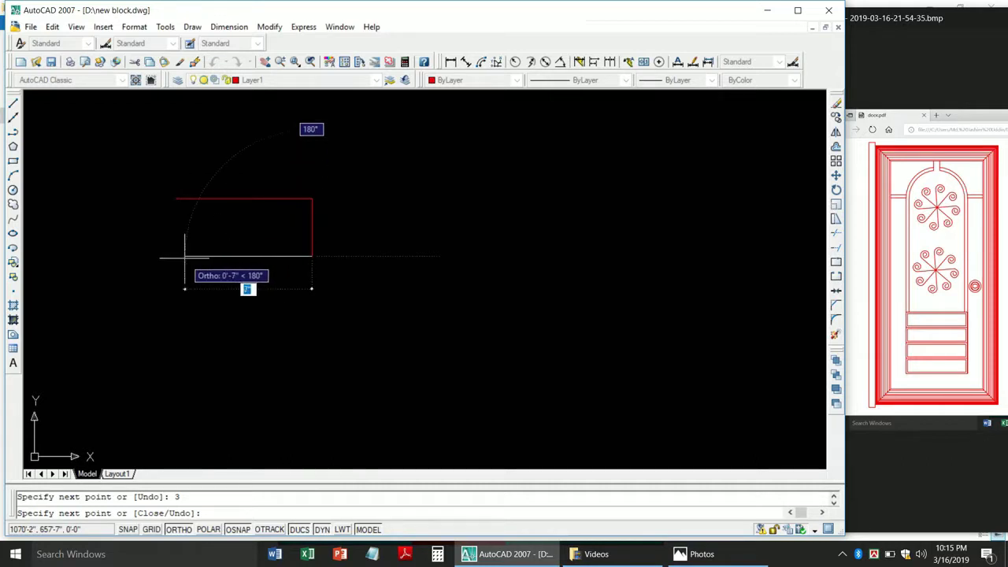
{"action": "type", "text": "7"}
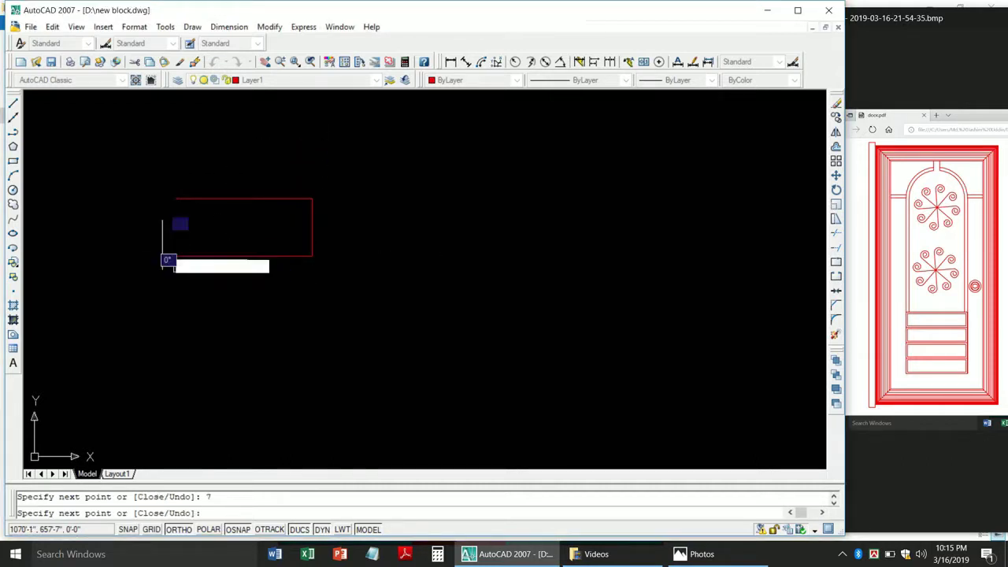
{"action": "key", "text": "Return"}
{"action": "left_click", "coordinate": [176, 198]}
{"action": "key", "text": "Return"}
{"action": "type", "text": "ar"}
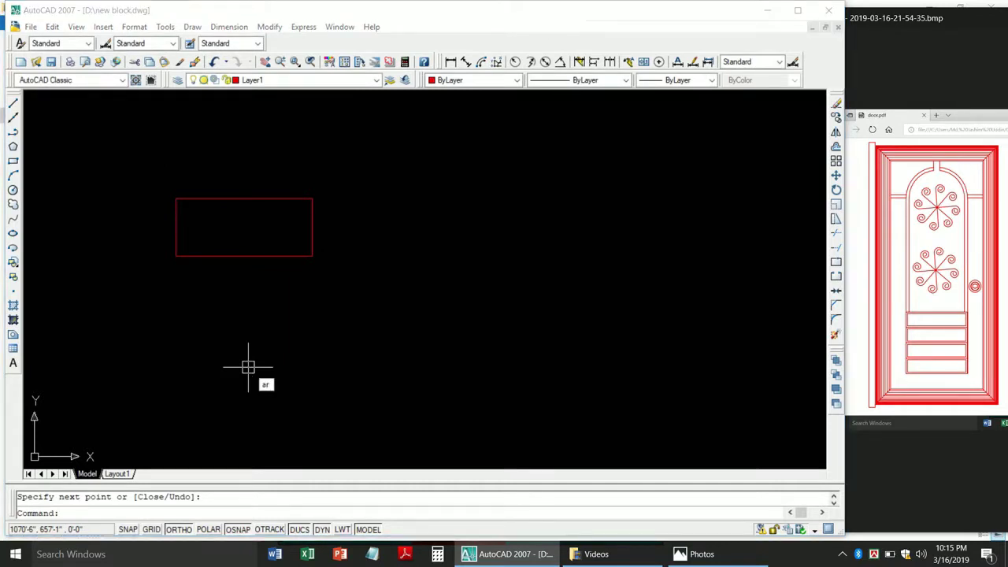
Array the rectangle's left side into 1 row × 8 columns at 1-inch spacing.
{"action": "key", "text": "Return"}
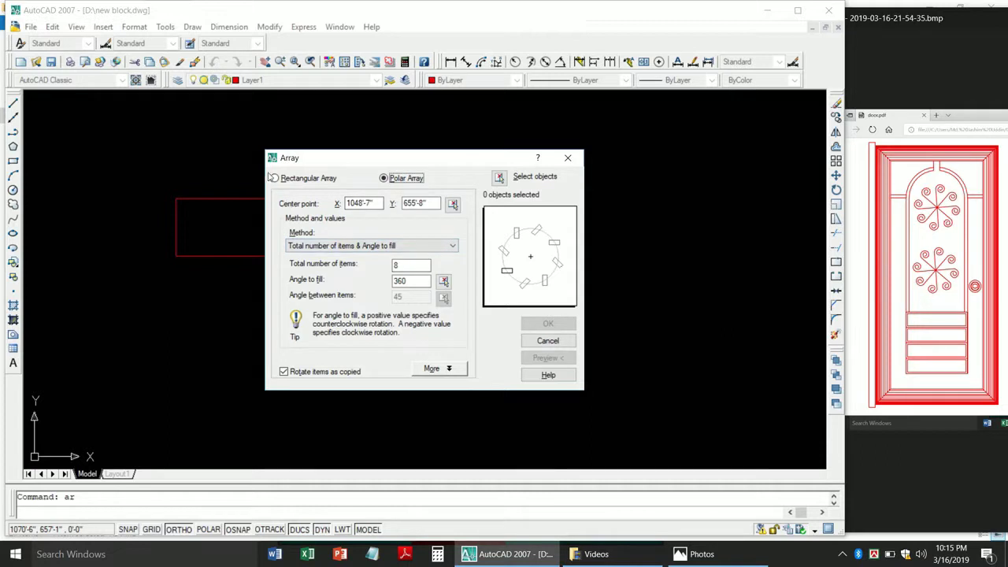
{"action": "left_click", "coordinate": [274, 179]}
{"action": "type", "text": "1"}
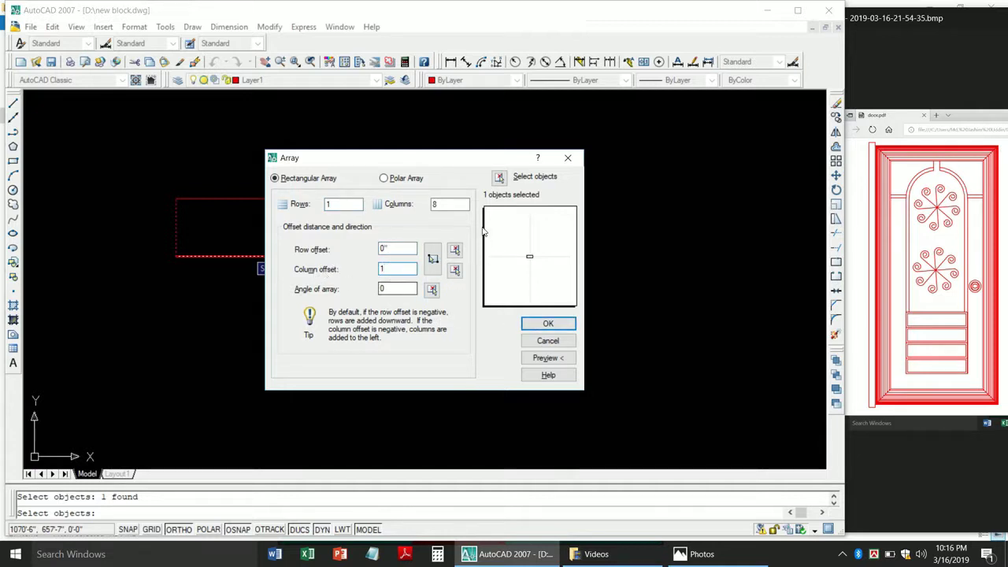
{"action": "left_click", "coordinate": [501, 177]}
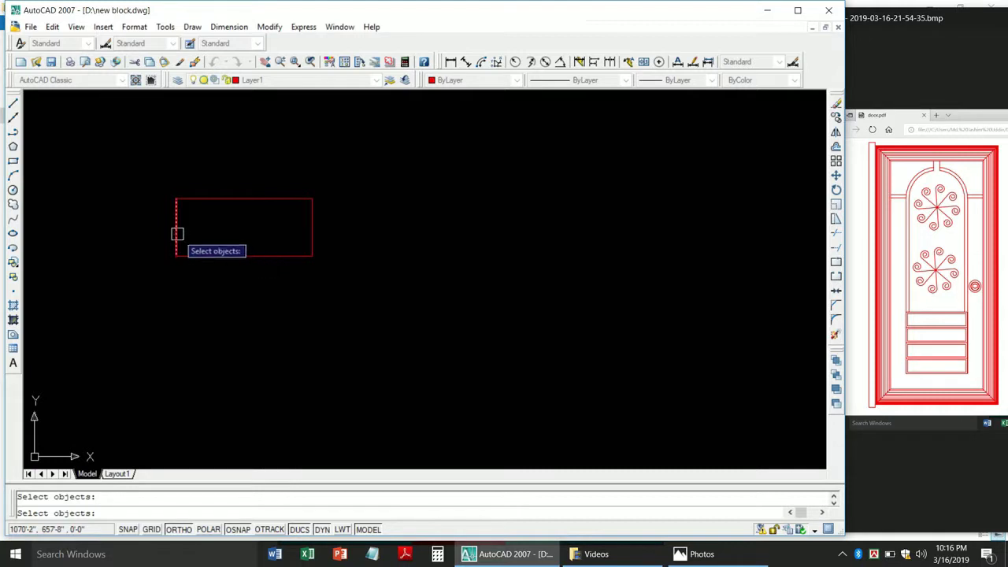
{"action": "key", "text": "Return"}
{"action": "left_click", "coordinate": [549, 324]}
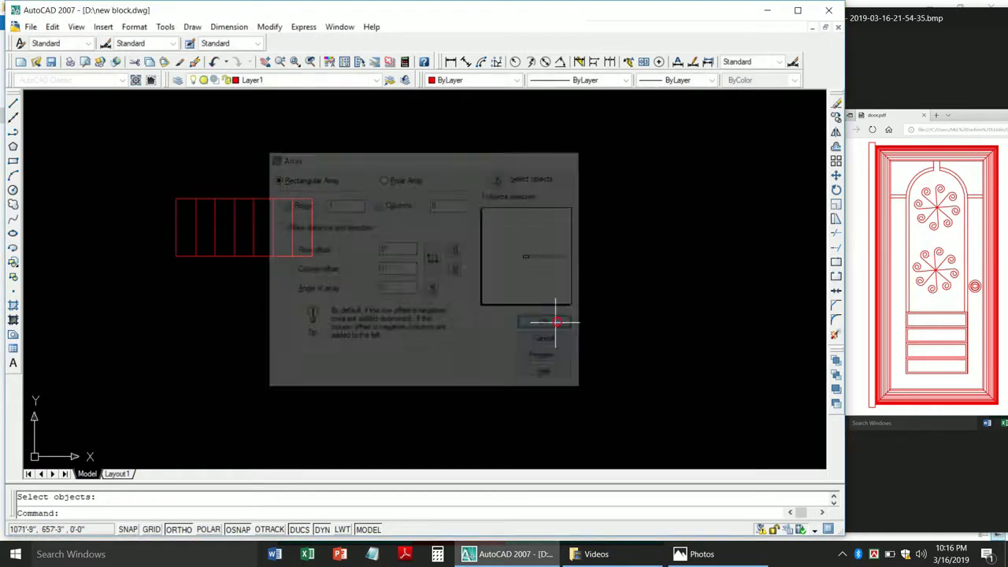
Array the bottom edge into 4 rows × 1 column at 1-inch spacing.
{"action": "key", "text": "Return"}
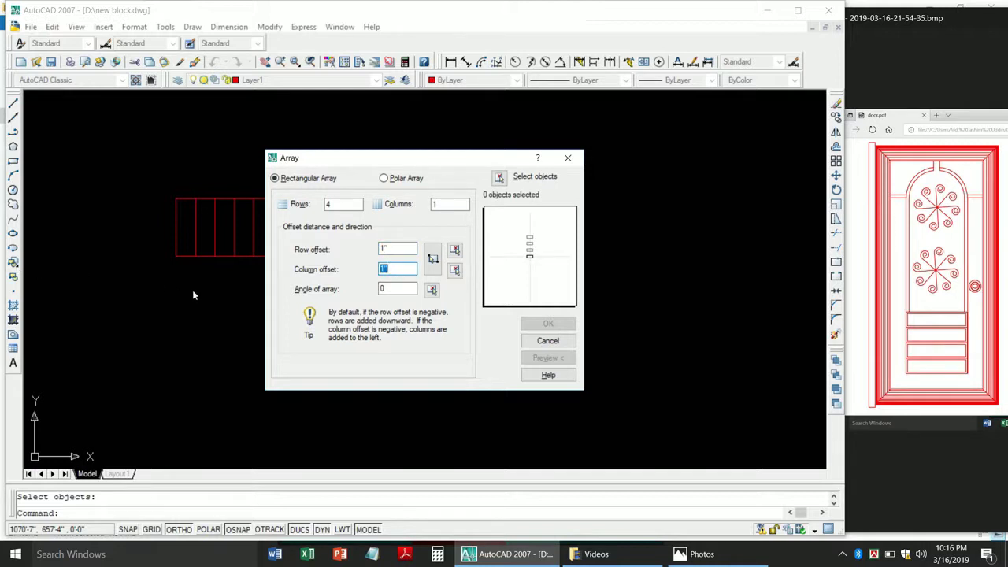
{"action": "type", "text": "0"}
{"action": "left_click", "coordinate": [499, 178]}
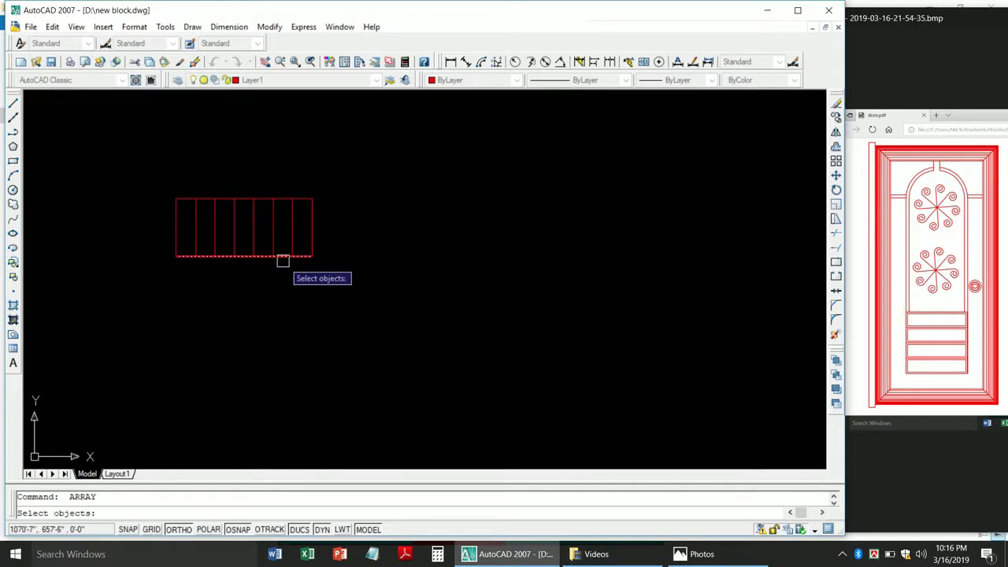
{"action": "left_click", "coordinate": [283, 256]}
{"action": "key", "text": "Return"}
{"action": "left_click", "coordinate": [548, 323]}
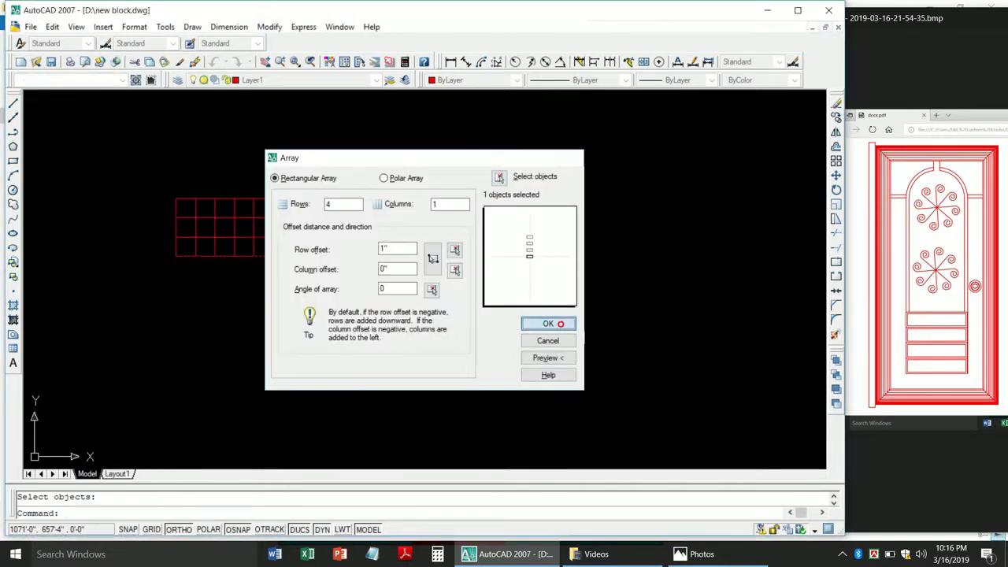
{"action": "scroll", "coordinate": [223, 236], "scroll_direction": "up", "scroll_amount": 3}
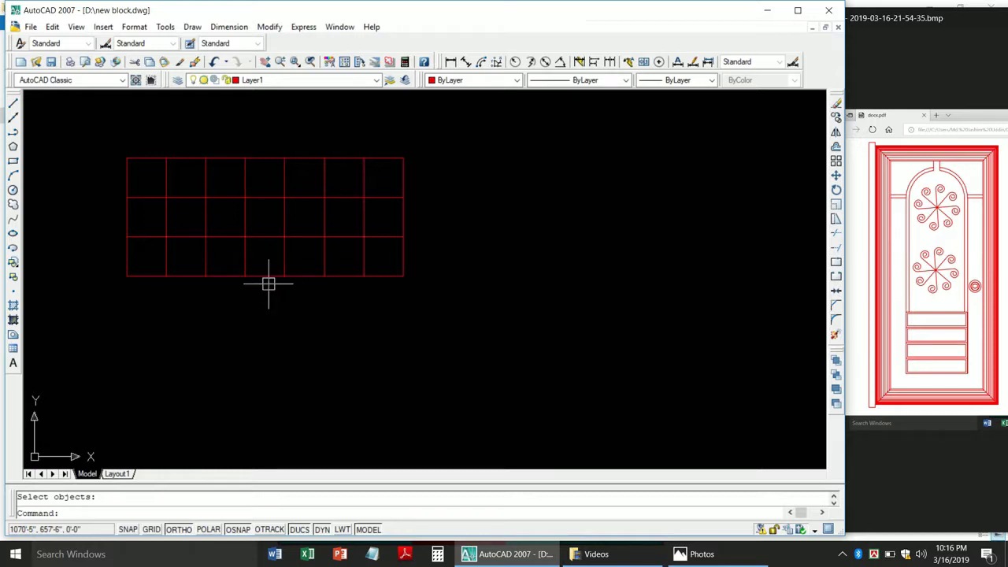
Enter the ARC command, adjust the zoom over the grid, then cancel it with Esc.
{"action": "type", "text": "arc"}
{"action": "key", "text": "Return"}
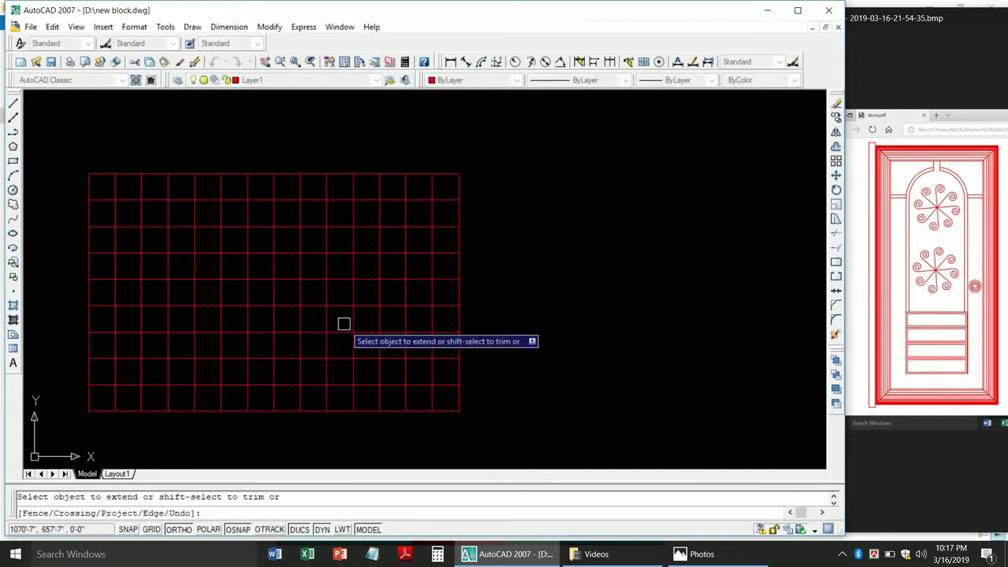
{"action": "scroll", "coordinate": [342, 331], "scroll_direction": "down", "scroll_amount": 4}
{"action": "scroll", "coordinate": [299, 346], "scroll_direction": "up", "scroll_amount": 4}
{"action": "scroll", "coordinate": [252, 343], "scroll_direction": "up", "scroll_amount": 1}
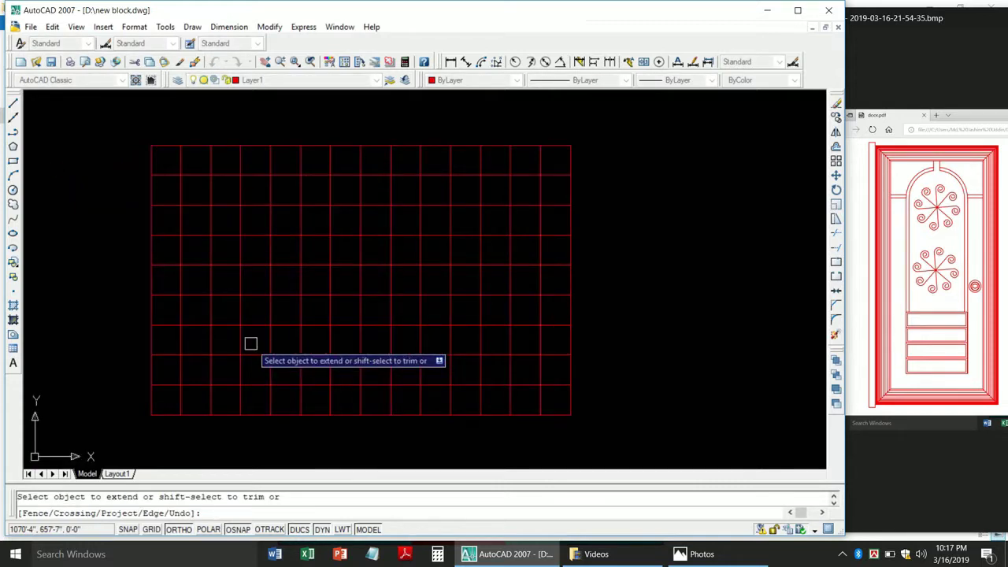
{"action": "key", "text": "Escape"}
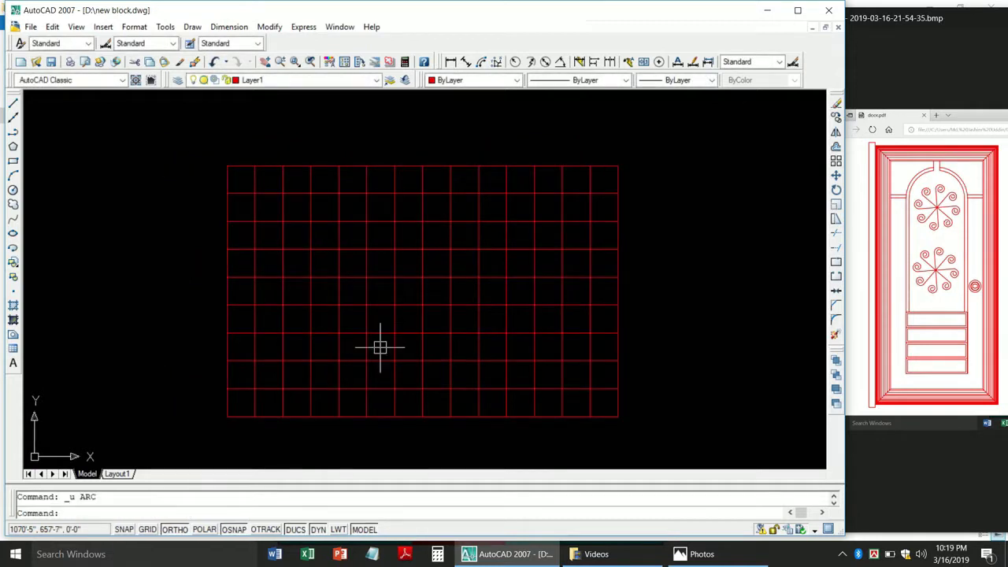
Draw the first small 3-point half-circle arc of the spiral on the grid.
{"action": "type", "text": "arc"}
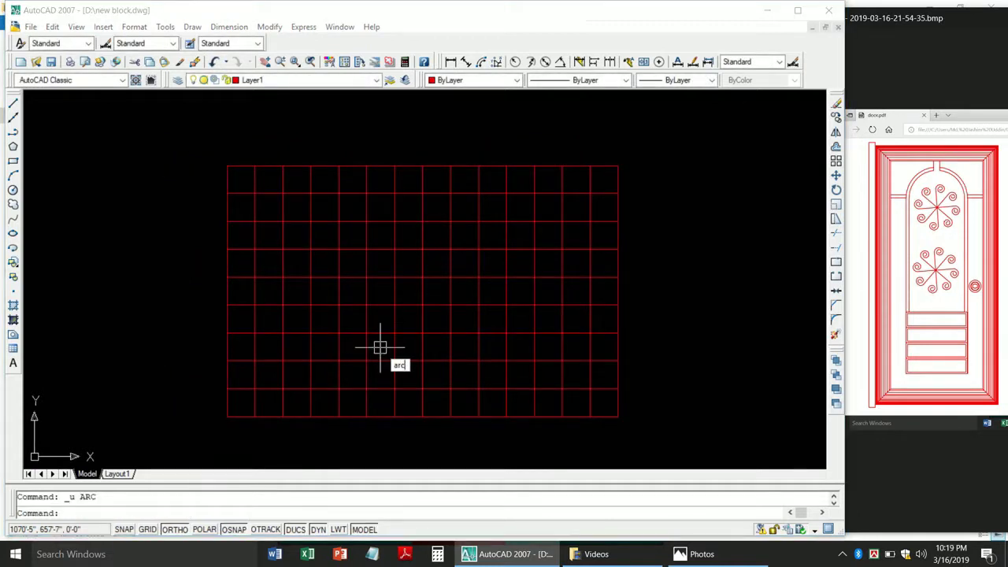
{"action": "key", "text": "Return"}
{"action": "scroll", "coordinate": [422, 340], "scroll_direction": "up", "scroll_amount": 3}
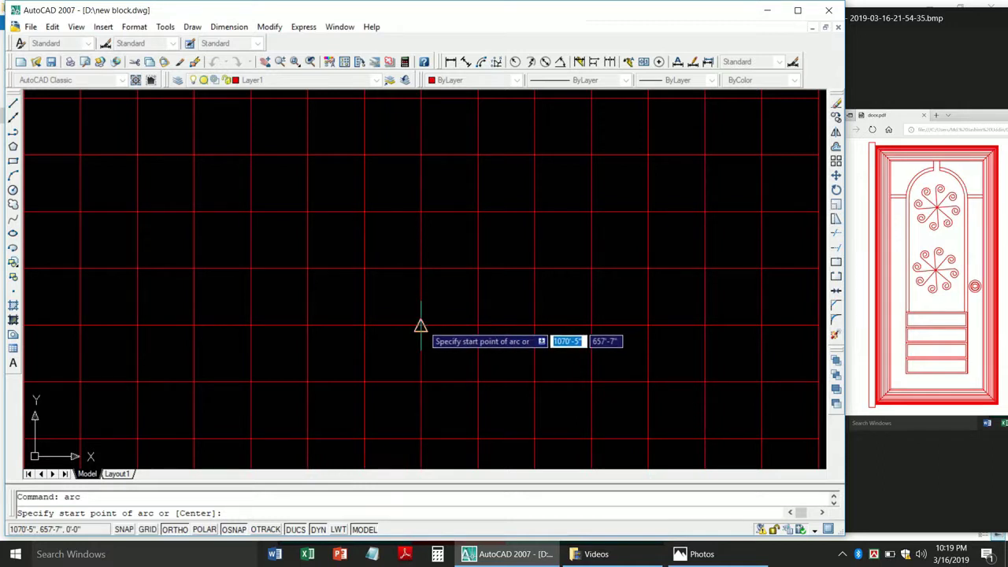
{"action": "left_click", "coordinate": [421, 325]}
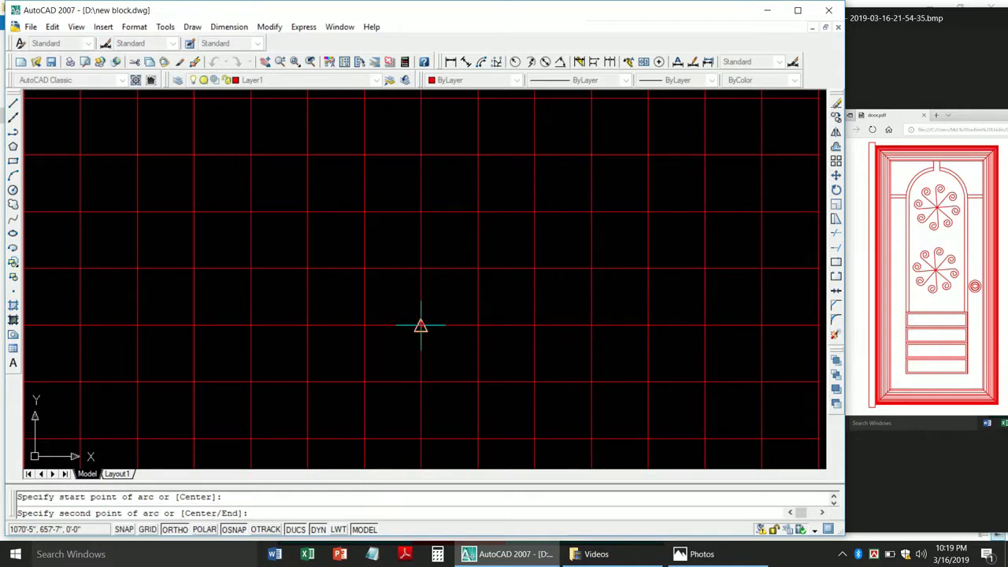
{"action": "left_click", "coordinate": [478, 268]}
{"action": "left_click", "coordinate": [421, 212]}
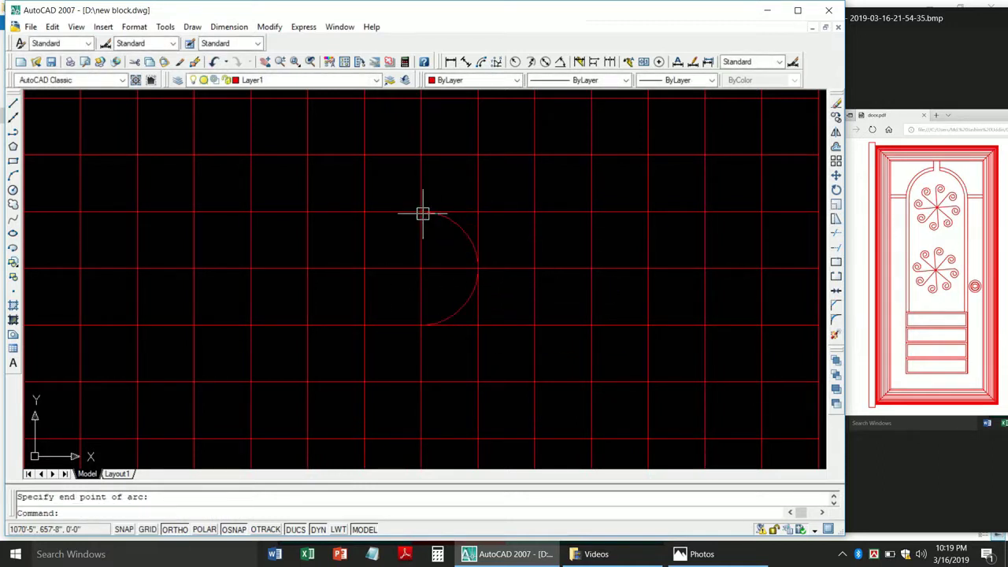
Add two larger half-circle arcs, left then right, continuing the spiral outward.
{"action": "key", "text": "Return"}
{"action": "left_click", "coordinate": [421, 212]}
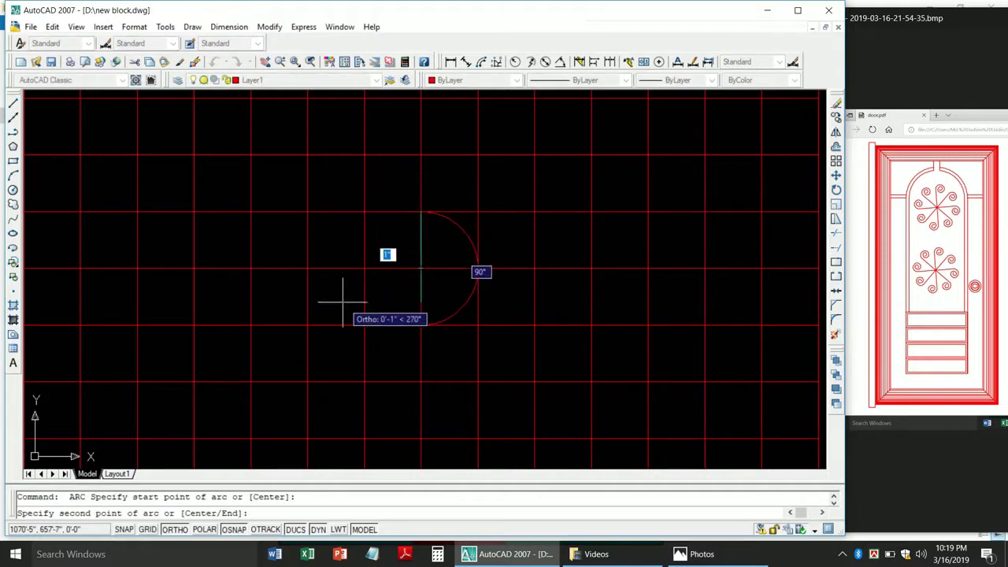
{"action": "left_click", "coordinate": [364, 269]}
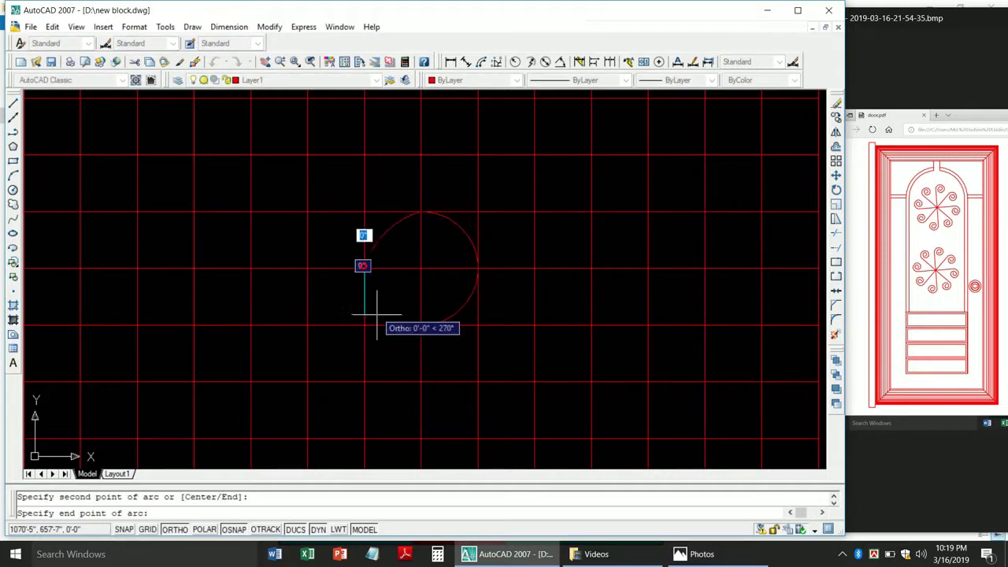
{"action": "left_click", "coordinate": [421, 382]}
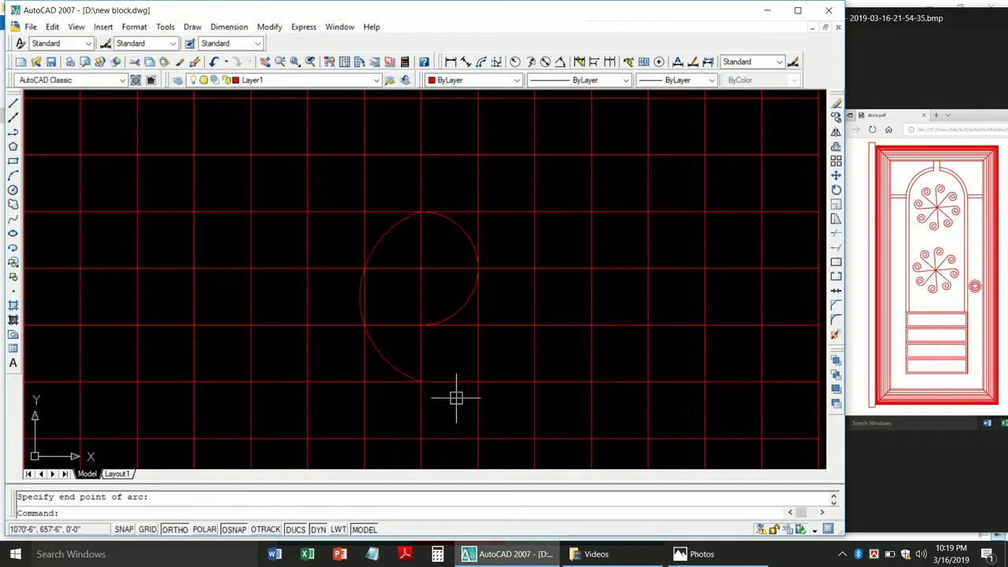
{"action": "key", "text": "Return"}
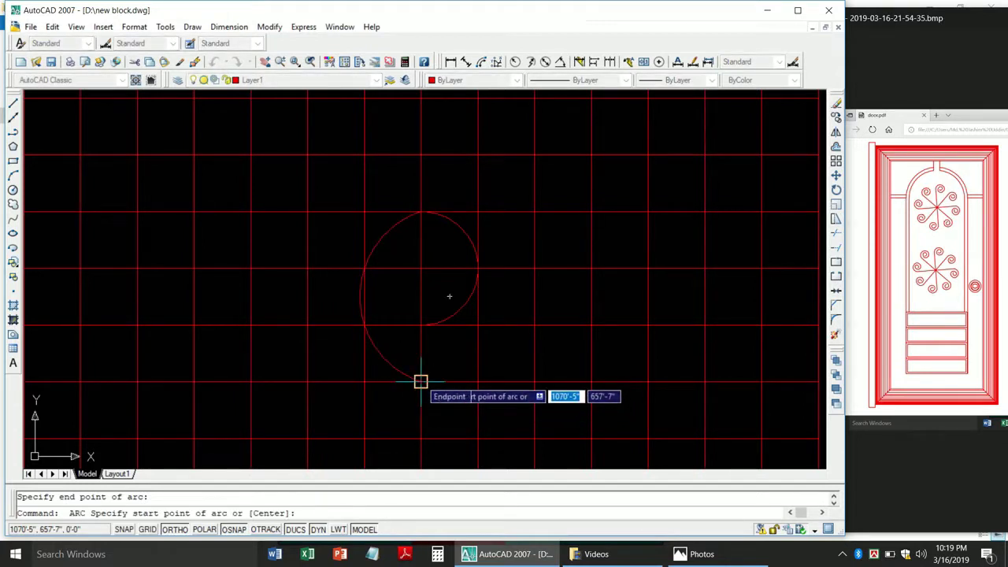
{"action": "left_click", "coordinate": [420, 383]}
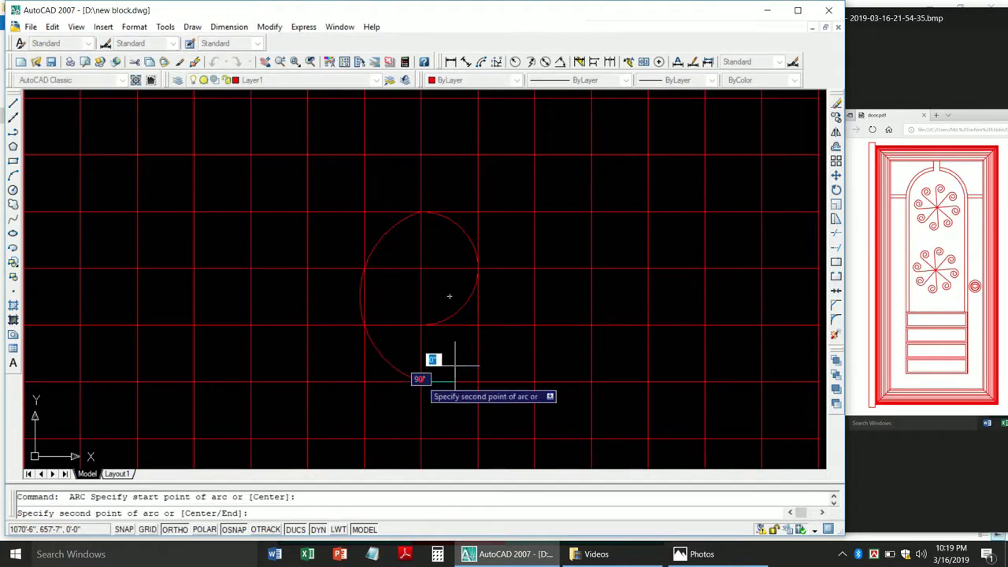
{"action": "left_click", "coordinate": [534, 268]}
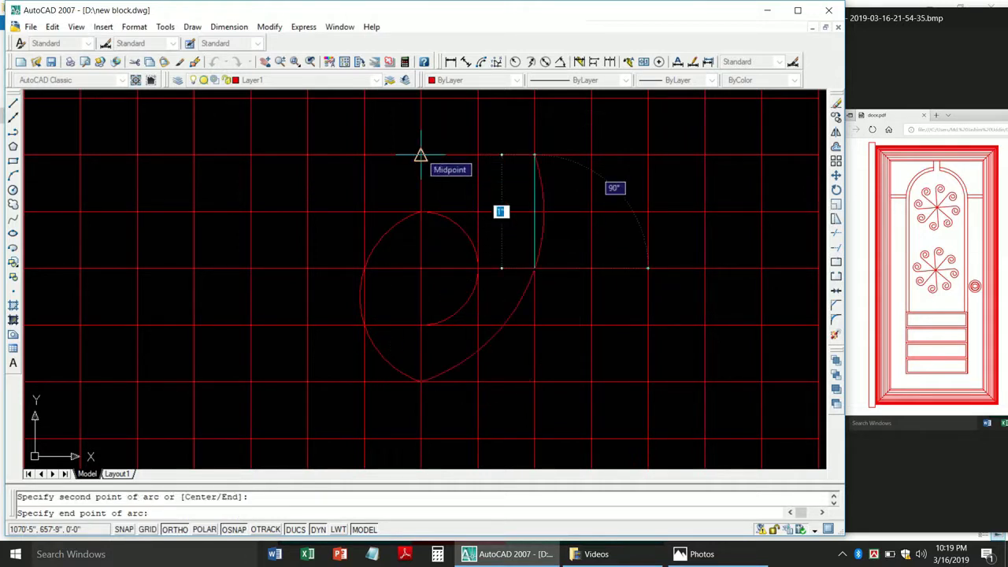
{"action": "left_click", "coordinate": [421, 155]}
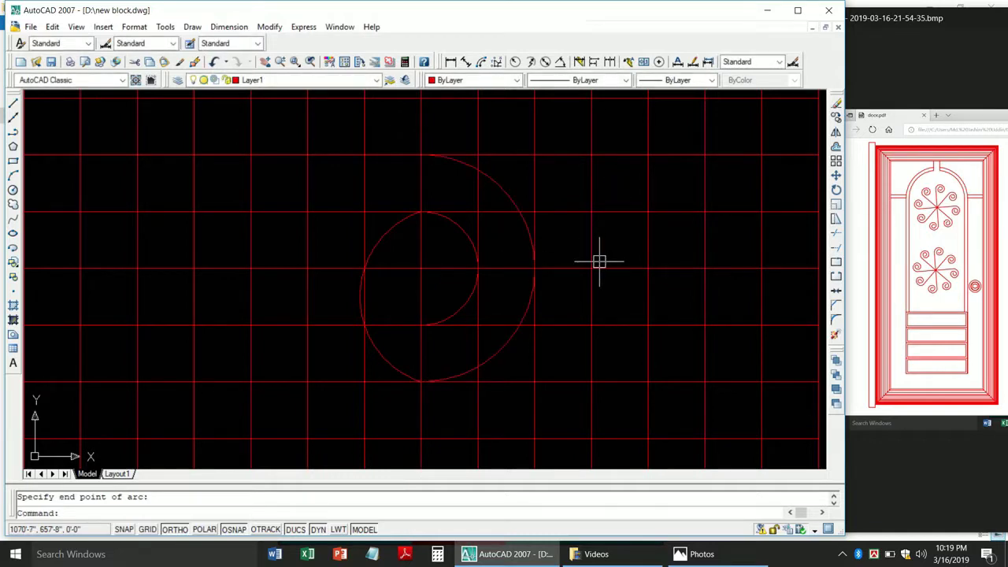
{"action": "scroll", "coordinate": [598, 261], "scroll_direction": "down", "scroll_amount": 2}
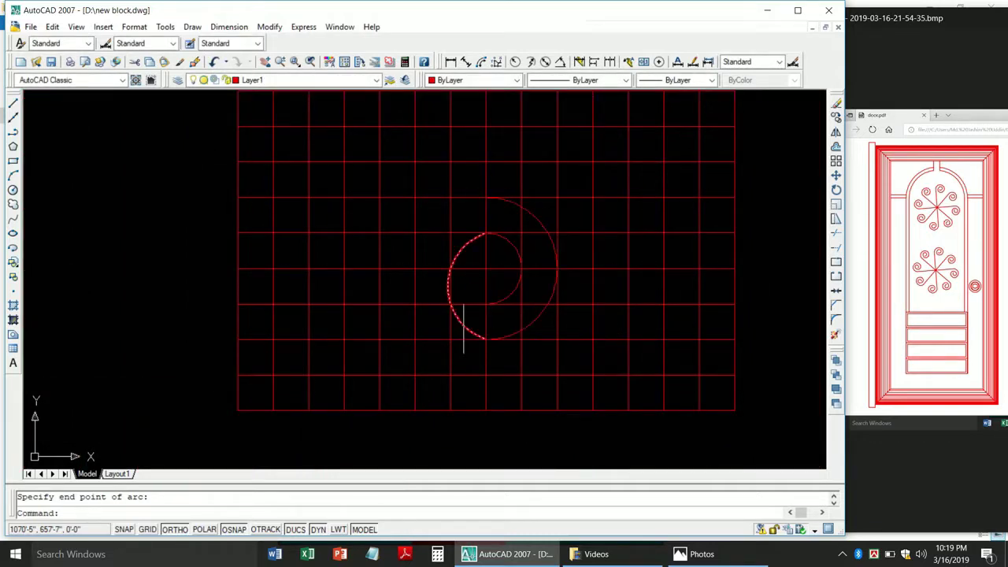
{"action": "scroll", "coordinate": [461, 330], "scroll_direction": "up", "scroll_amount": 3}
{"action": "scroll", "coordinate": [459, 323], "scroll_direction": "down", "scroll_amount": 4}
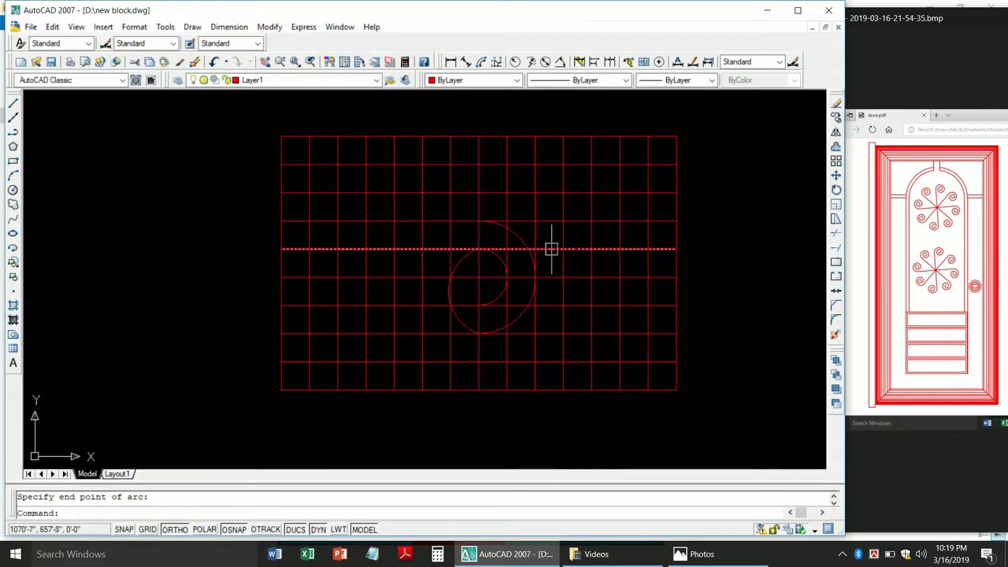
{"action": "scroll", "coordinate": [520, 244], "scroll_direction": "up", "scroll_amount": 5}
{"action": "scroll", "coordinate": [576, 216], "scroll_direction": "down", "scroll_amount": 2}
Draw a larger 3-point arc on the left to continue the spiral.
{"action": "key", "text": "Return"}
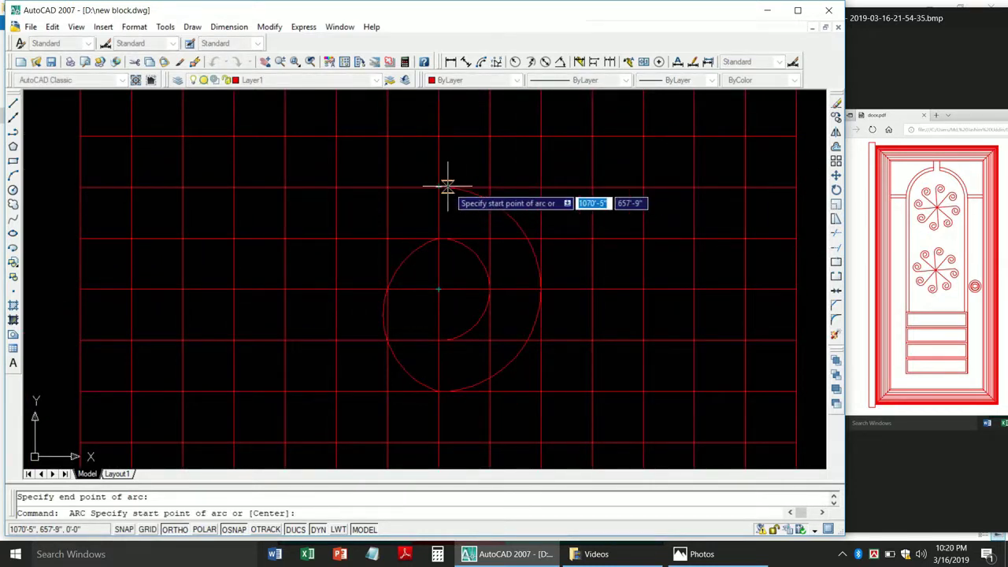
{"action": "left_click", "coordinate": [447, 186]}
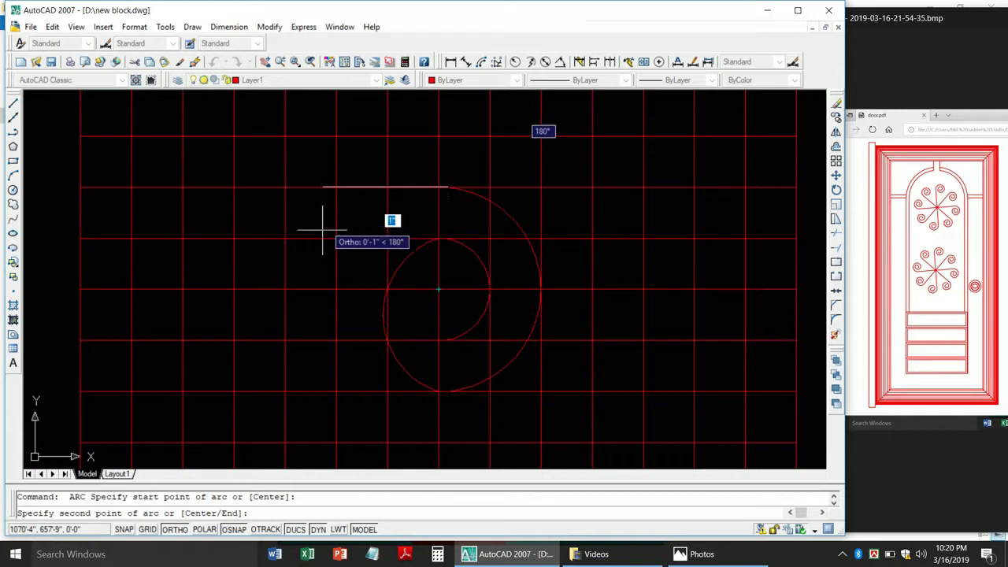
{"action": "left_click", "coordinate": [337, 289]}
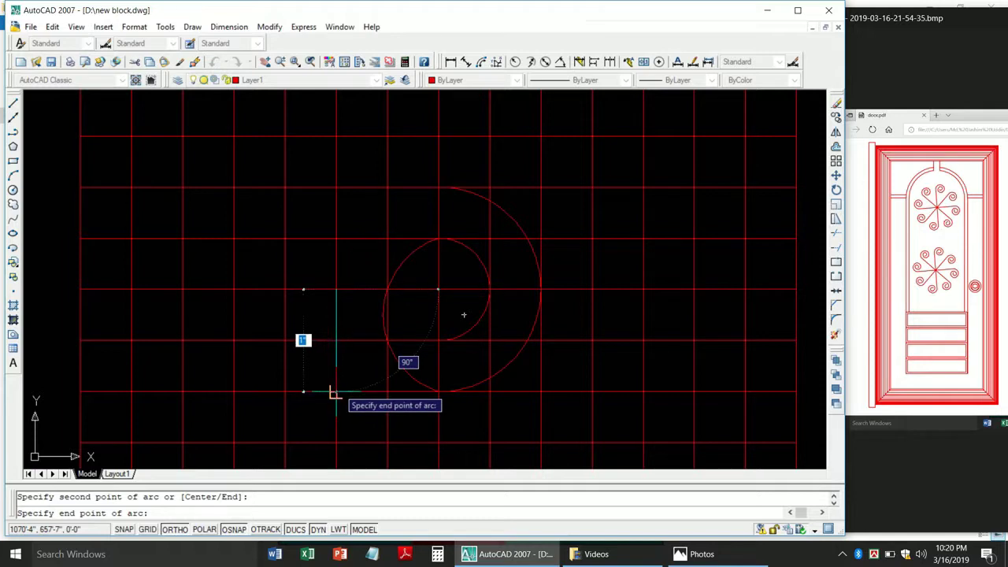
{"action": "left_click", "coordinate": [387, 391]}
{"action": "scroll", "coordinate": [558, 403], "scroll_direction": "down", "scroll_amount": 3}
{"action": "scroll", "coordinate": [515, 355], "scroll_direction": "up", "scroll_amount": 3}
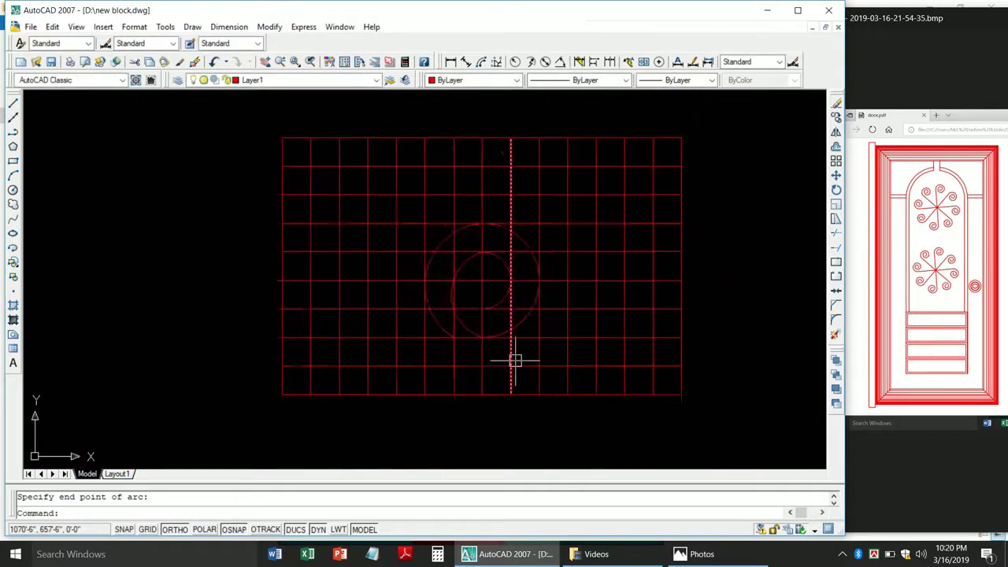
{"action": "middle_click_drag", "start_coordinate": [515, 355], "coordinate": [537, 245]}
{"action": "scroll", "coordinate": [529, 339], "scroll_direction": "up", "scroll_amount": 2}
{"action": "scroll", "coordinate": [529, 339], "scroll_direction": "down", "scroll_amount": 2}
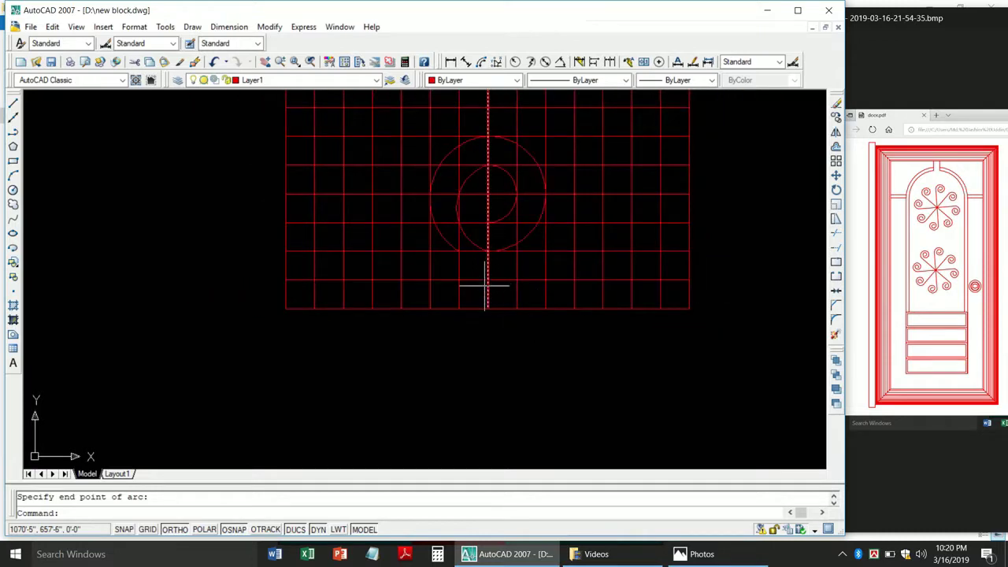
{"action": "scroll", "coordinate": [485, 285], "scroll_direction": "up", "scroll_amount": 2}
Draw a vertical line from the arc's left end down to the grid's bottom edge, then start TRIM.
{"action": "key", "text": "Return"}
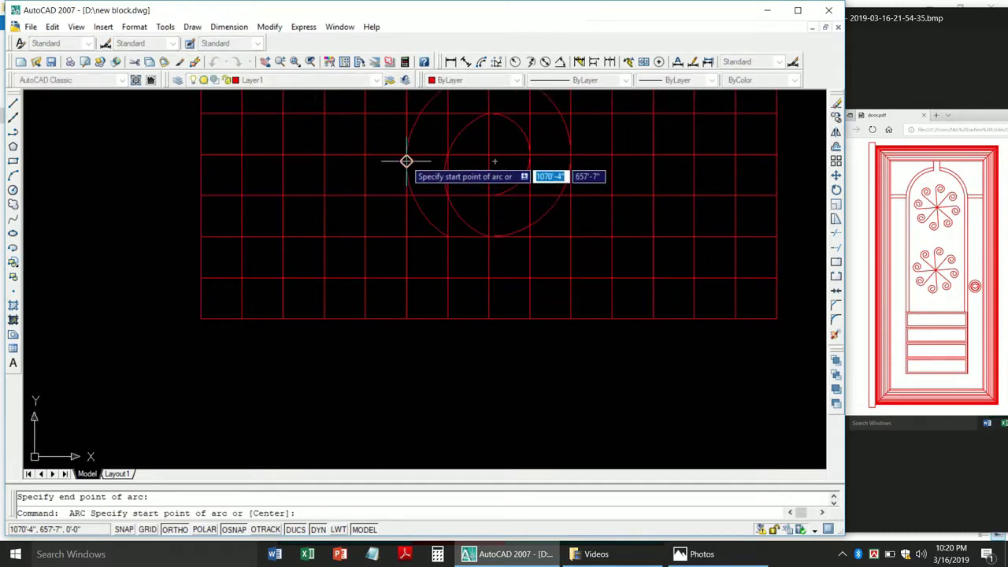
{"action": "left_click", "coordinate": [406, 160]}
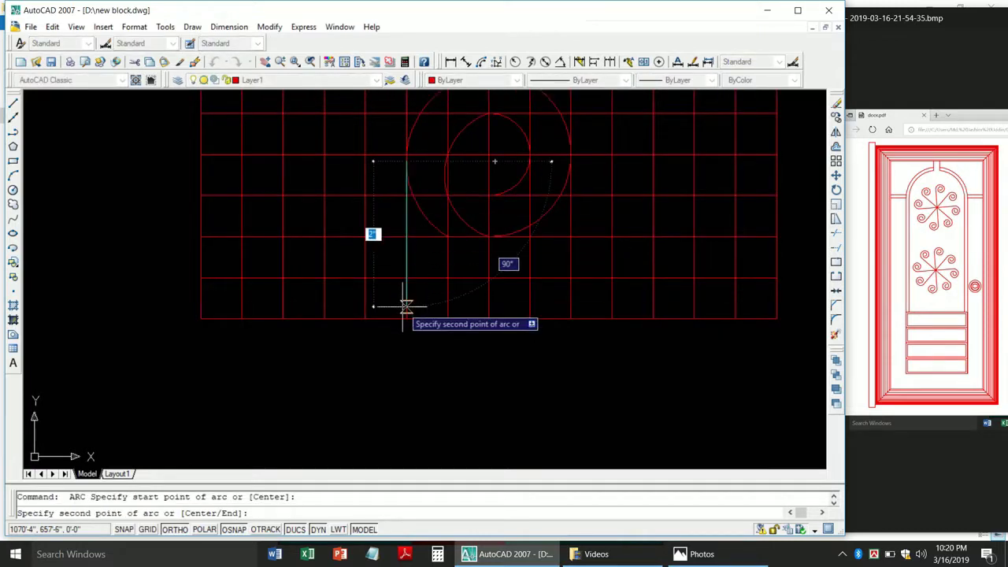
{"action": "key", "text": "Escape"}
{"action": "type", "text": "l"}
{"action": "key", "text": "Return"}
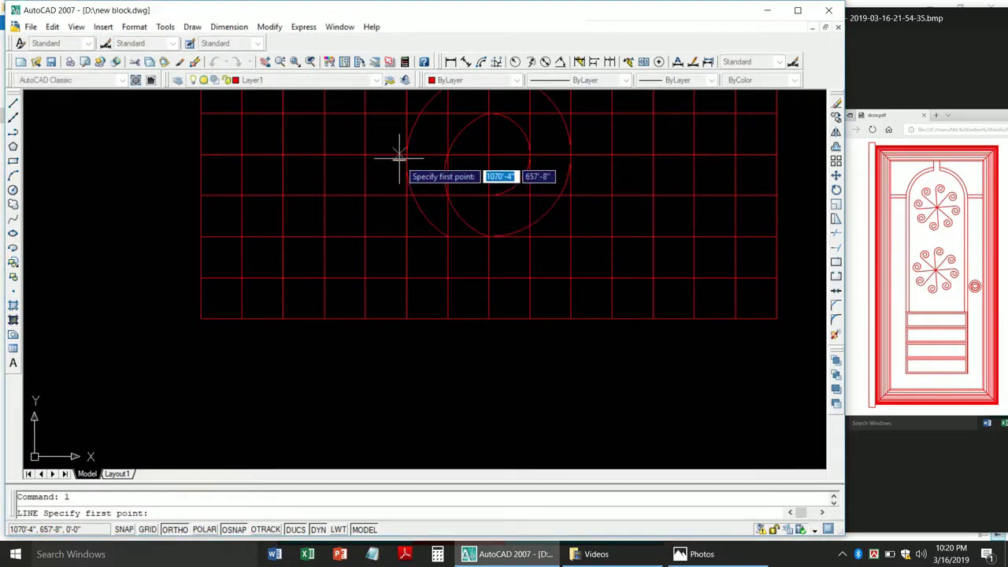
{"action": "left_click", "coordinate": [405, 156]}
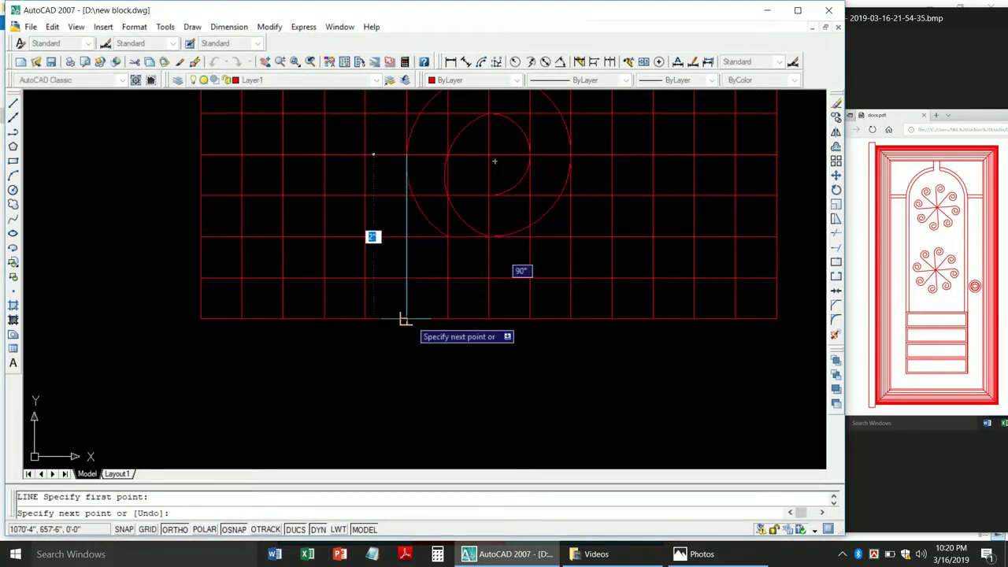
{"action": "left_click", "coordinate": [406, 319]}
{"action": "key", "text": "Return"}
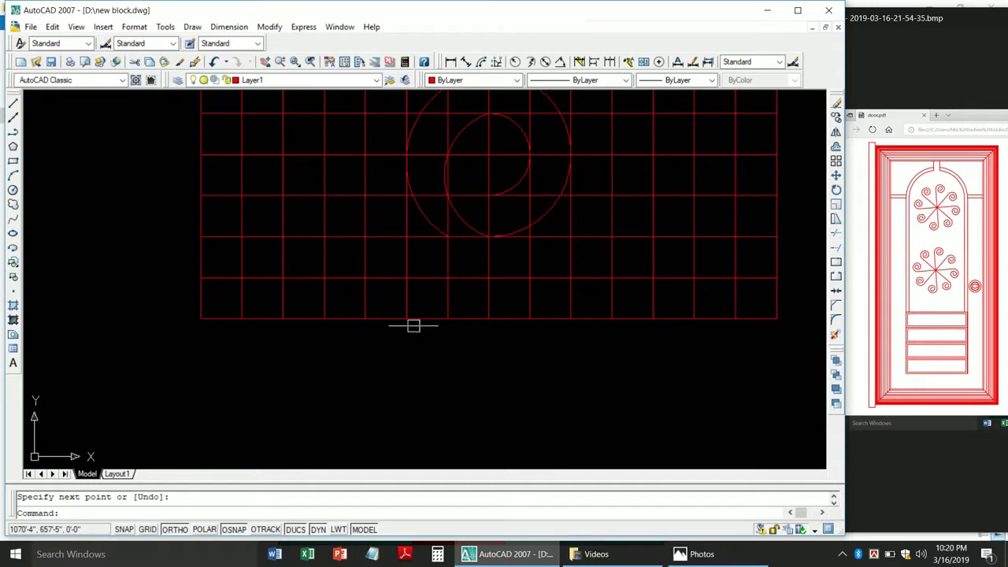
{"action": "scroll", "coordinate": [413, 325], "scroll_direction": "down", "scroll_amount": 2}
{"action": "scroll", "coordinate": [437, 247], "scroll_direction": "up", "scroll_amount": 2}
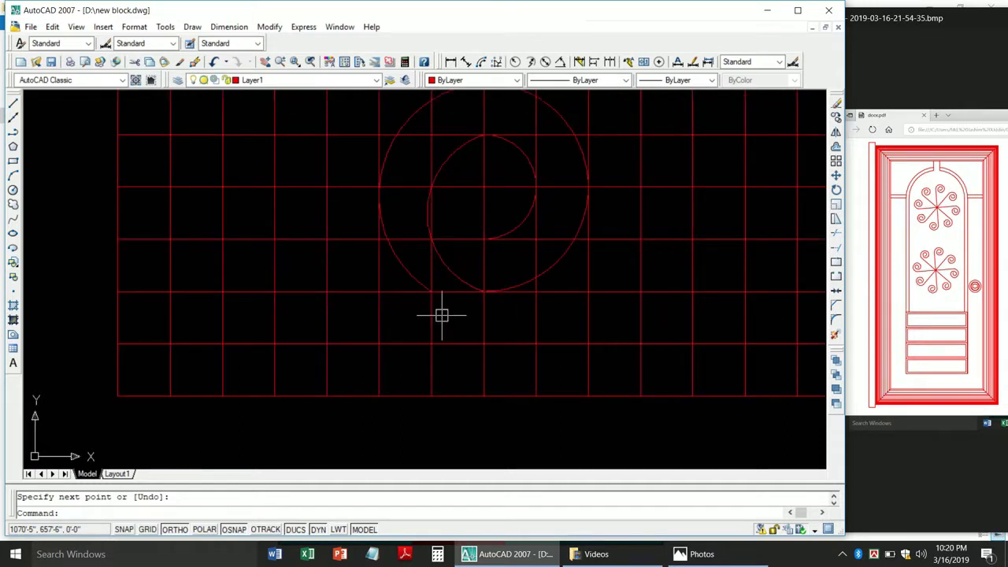
{"action": "type", "text": "tr"}
{"action": "key", "text": "Return"}
{"action": "key", "text": "Return"}
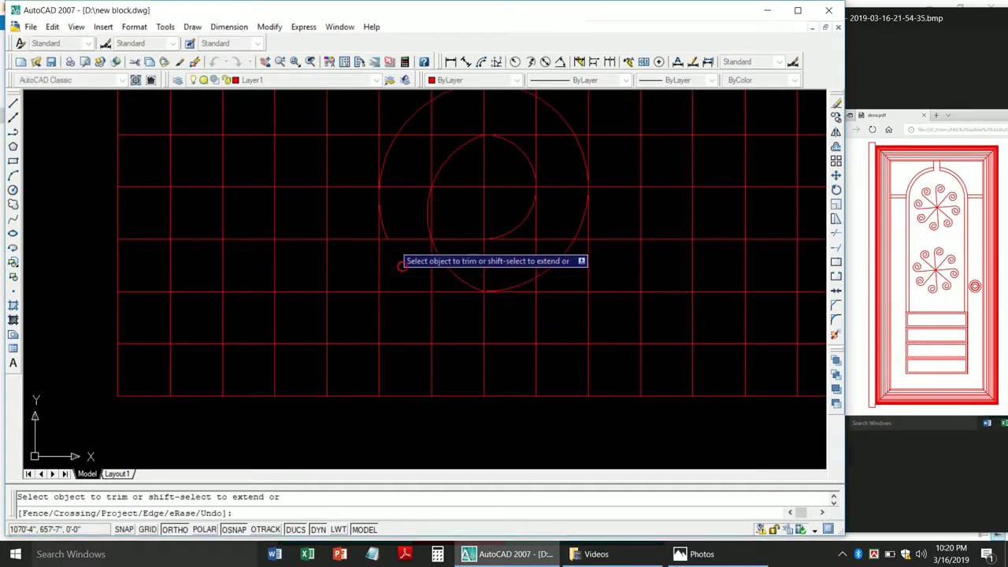
{"action": "scroll", "coordinate": [401, 265], "scroll_direction": "up", "scroll_amount": 4}
{"action": "scroll", "coordinate": [376, 281], "scroll_direction": "down", "scroll_amount": 3}
{"action": "scroll", "coordinate": [515, 385], "scroll_direction": "down", "scroll_amount": 4}
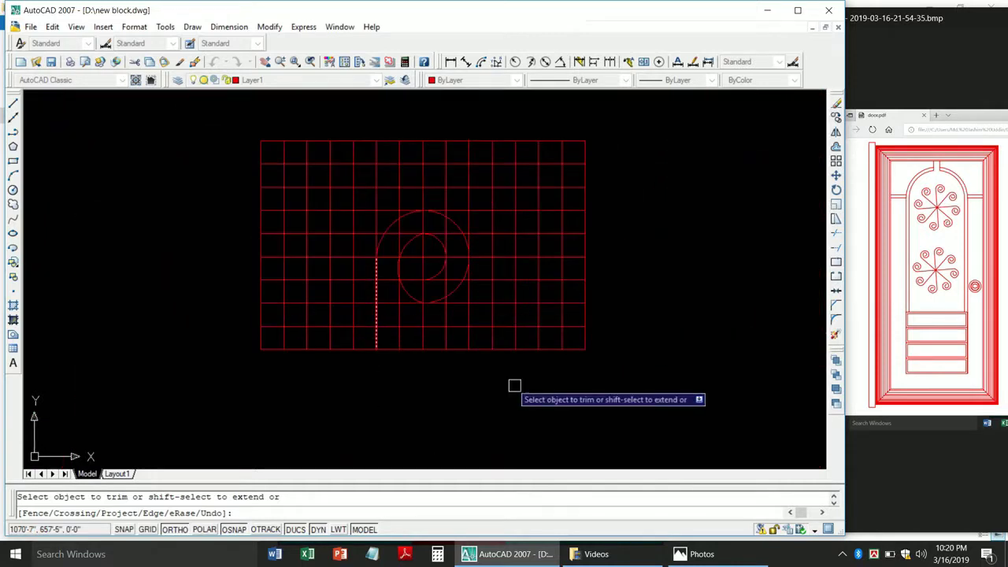
{"action": "key", "text": "Escape"}
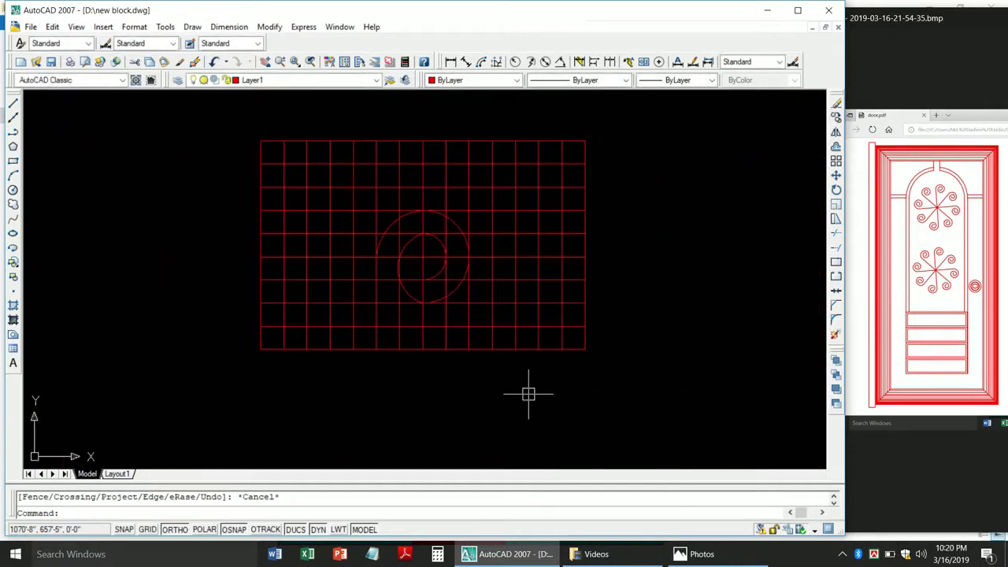
{"action": "type", "text": "cp"}
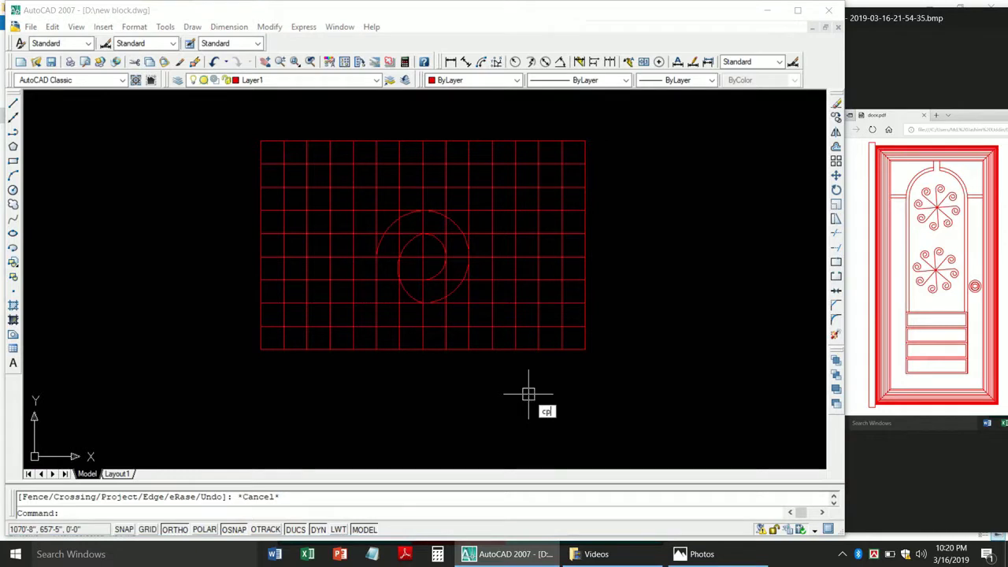
{"action": "key", "text": "Return"}
{"action": "scroll", "coordinate": [436, 249], "scroll_direction": "up", "scroll_amount": 2}
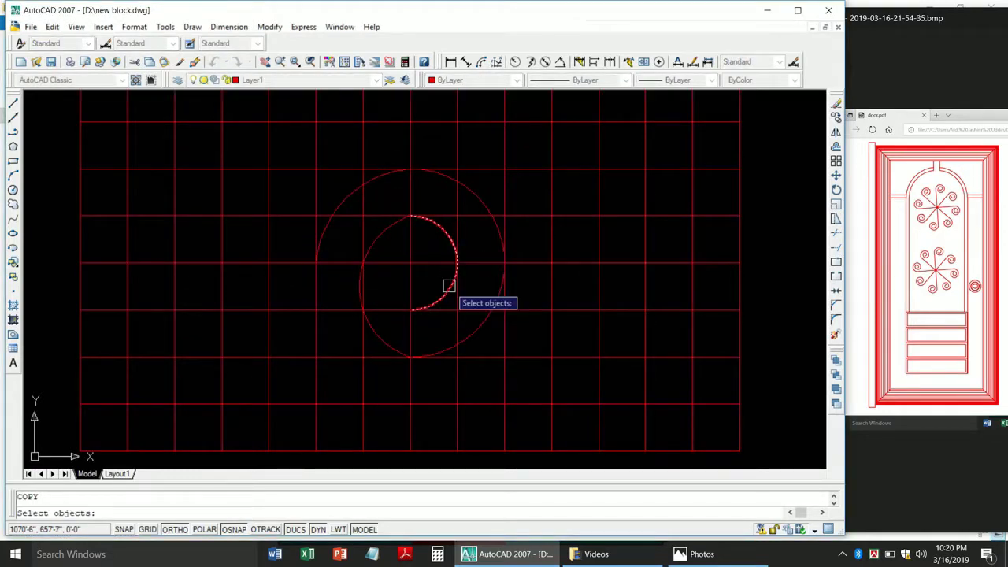
Copy the three spiral arcs and tail line from the spiral centre to empty space on the right.
{"action": "left_click", "coordinate": [449, 285]}
{"action": "left_click", "coordinate": [461, 344]}
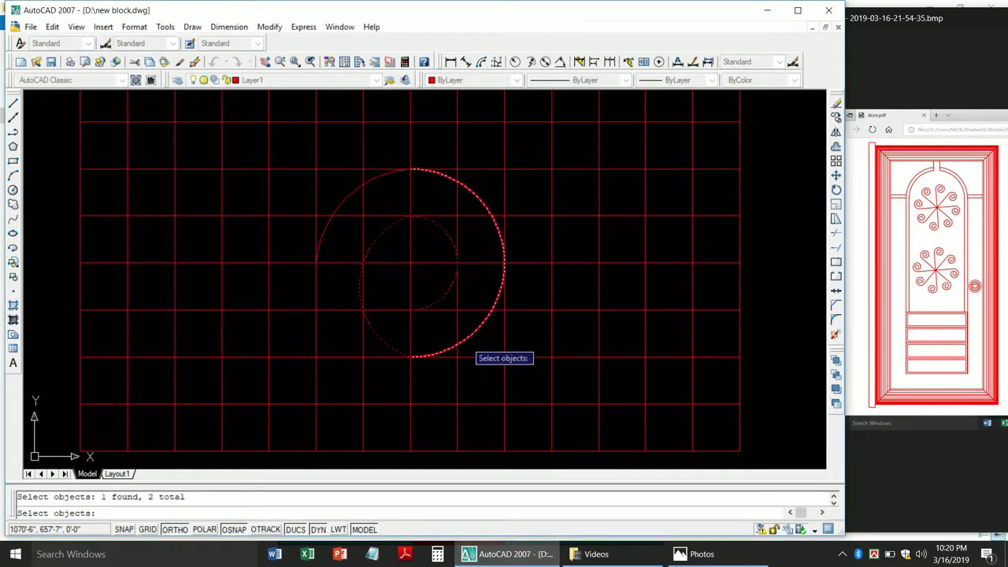
{"action": "left_click", "coordinate": [348, 196]}
{"action": "left_click", "coordinate": [314, 304]}
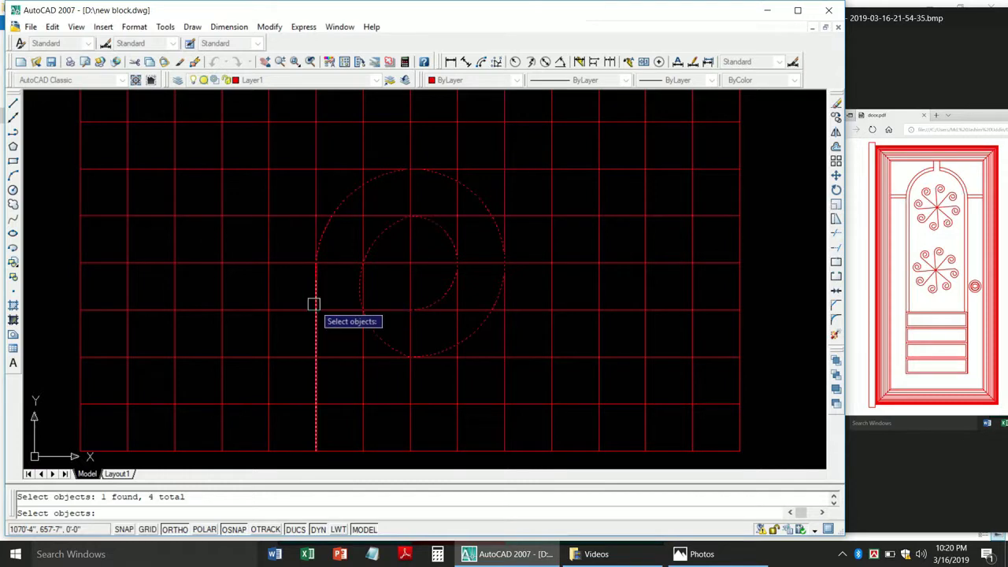
{"action": "key", "text": "Return"}
{"action": "left_click", "coordinate": [410, 263]}
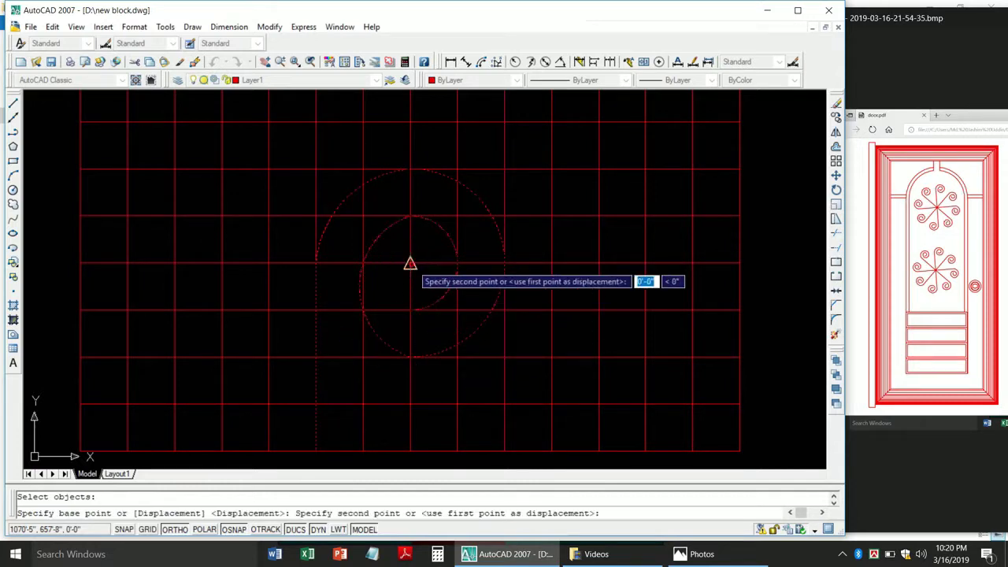
{"action": "scroll", "coordinate": [563, 255], "scroll_direction": "down", "scroll_amount": 5}
{"action": "scroll", "coordinate": [722, 291], "scroll_direction": "up", "scroll_amount": 2}
{"action": "scroll", "coordinate": [705, 283], "scroll_direction": "up", "scroll_amount": 4}
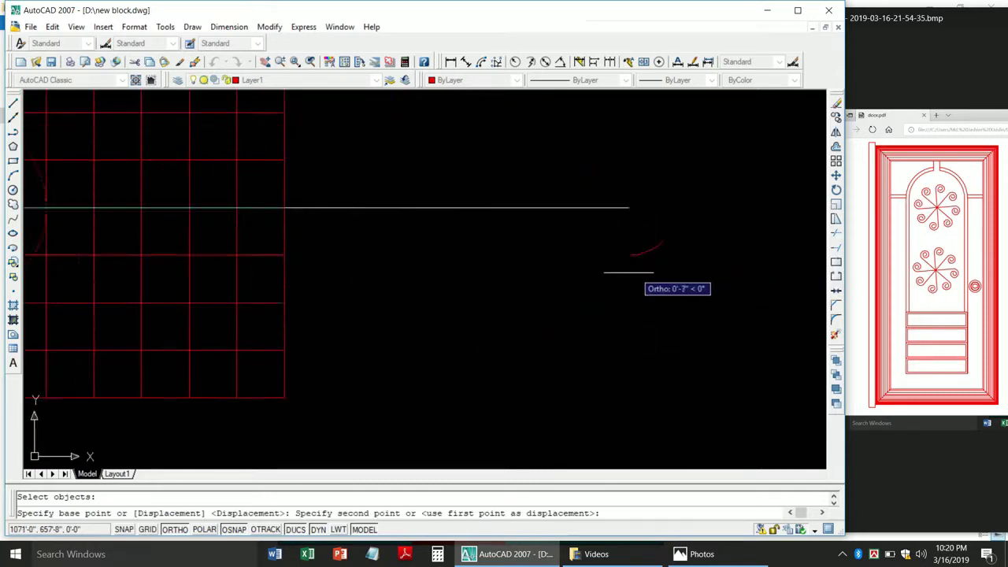
{"action": "scroll", "coordinate": [628, 272], "scroll_direction": "down", "scroll_amount": 3}
{"action": "scroll", "coordinate": [607, 292], "scroll_direction": "up", "scroll_amount": 4}
{"action": "left_click", "coordinate": [535, 326]}
{"action": "key", "text": "Return"}
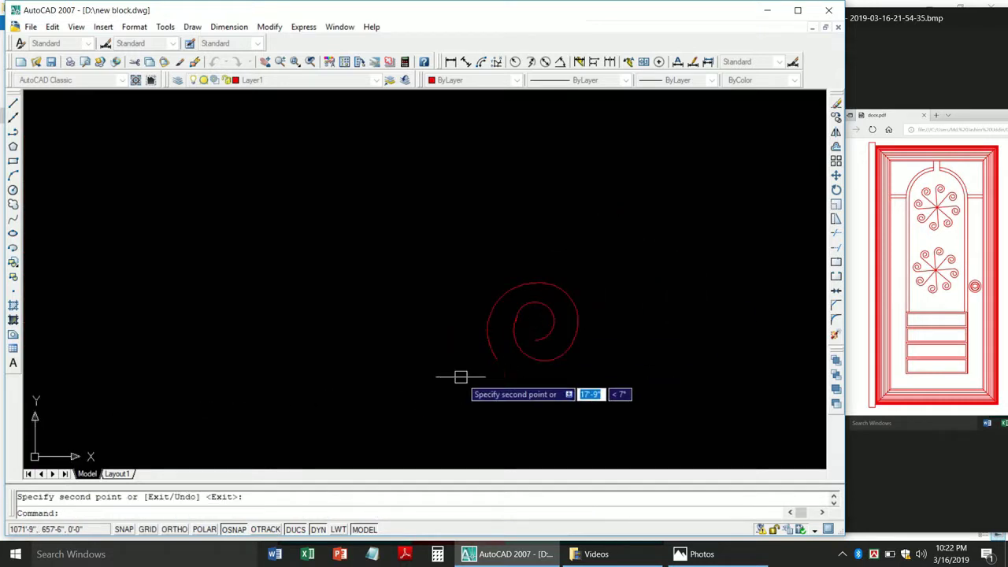
{"action": "scroll", "coordinate": [531, 328], "scroll_direction": "up", "scroll_amount": 4}
{"action": "scroll", "coordinate": [477, 284], "scroll_direction": "down", "scroll_amount": 4}
{"action": "scroll", "coordinate": [507, 362], "scroll_direction": "up", "scroll_amount": 3}
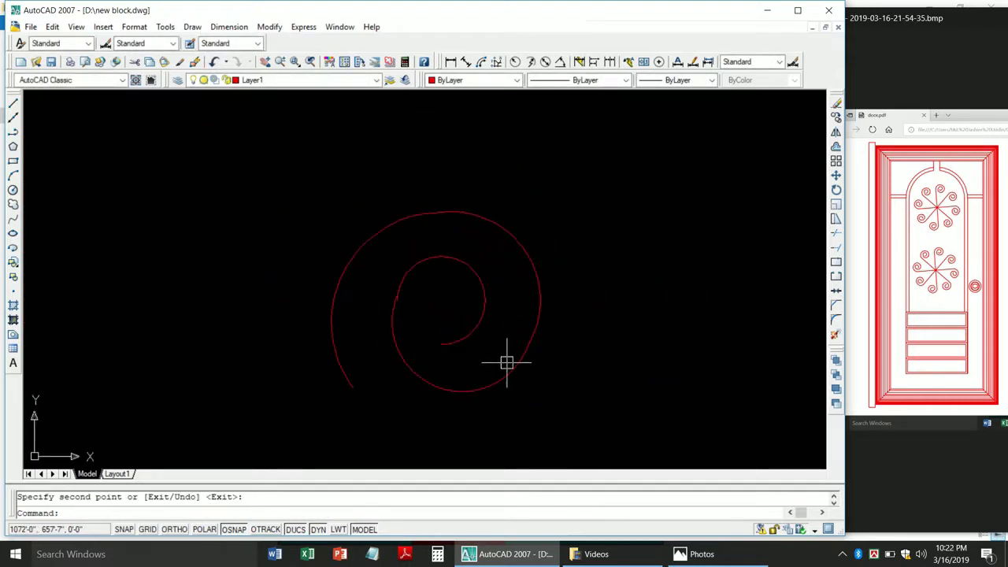
Fillet the three joins between the spiral arcs using a smaller radius.
{"action": "type", "text": "f"}
{"action": "key", "text": "Return"}
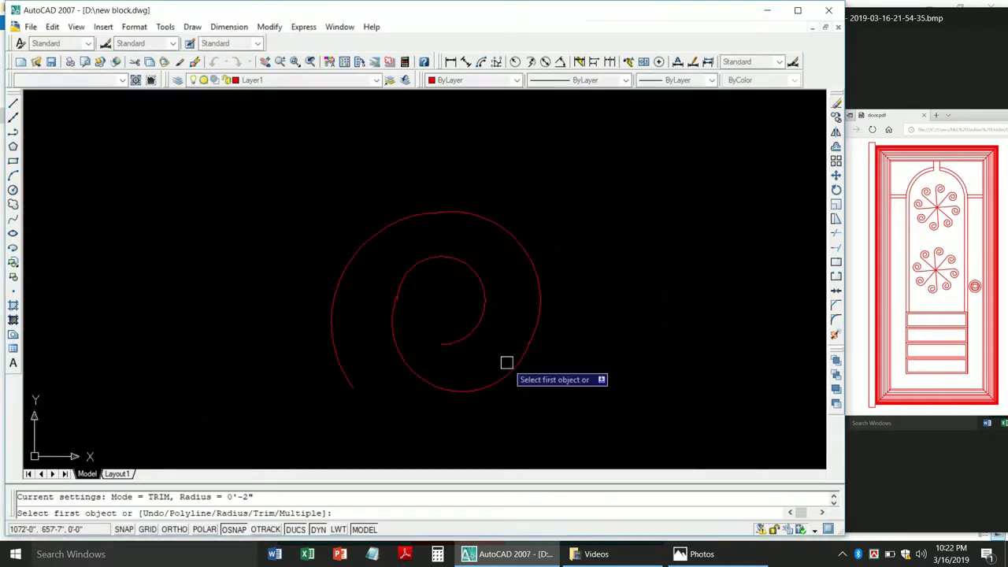
{"action": "type", "text": "r"}
{"action": "key", "text": "Return"}
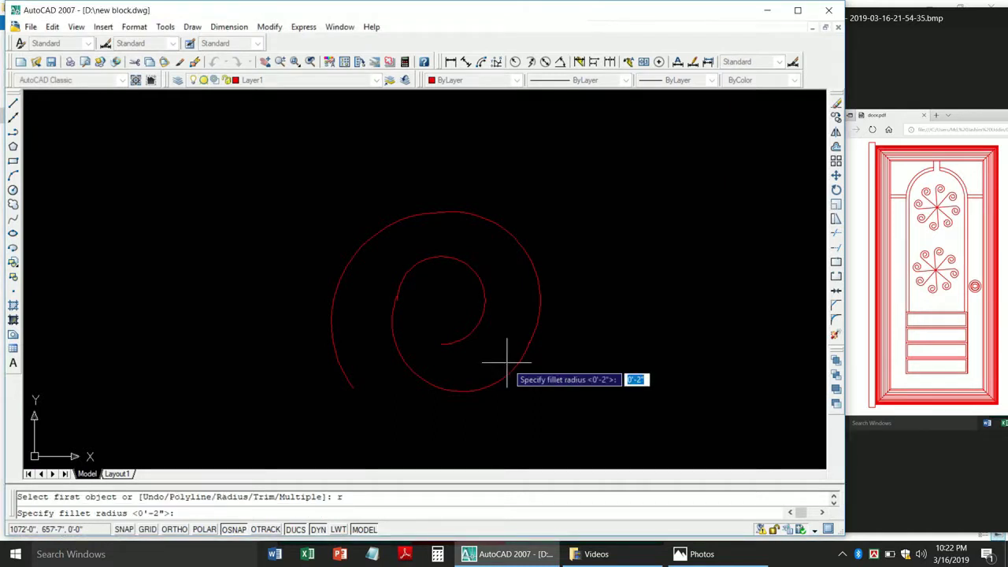
{"action": "key", "text": "Return"}
{"action": "left_click", "coordinate": [391, 304]}
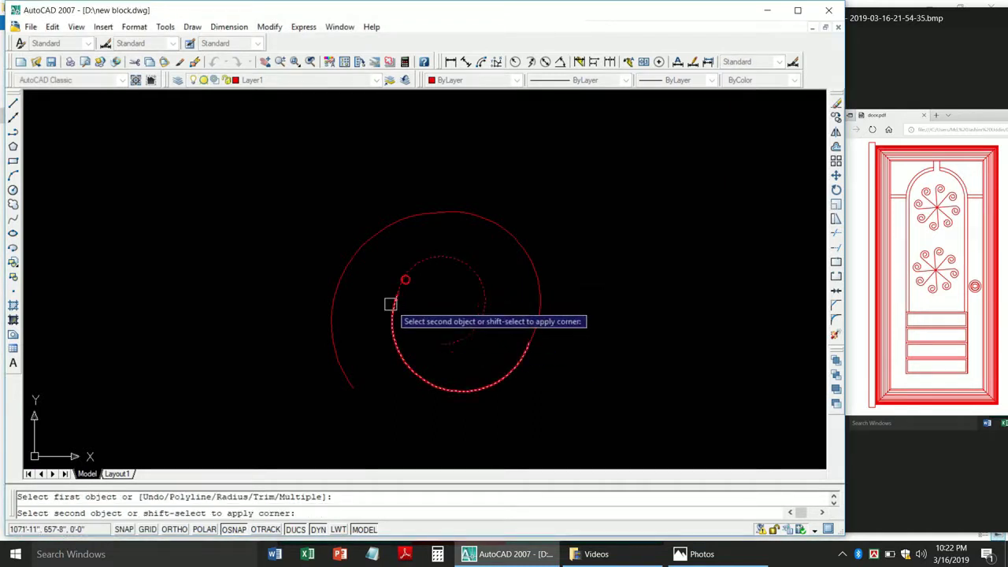
{"action": "left_click", "coordinate": [405, 280]}
{"action": "key", "text": "Return"}
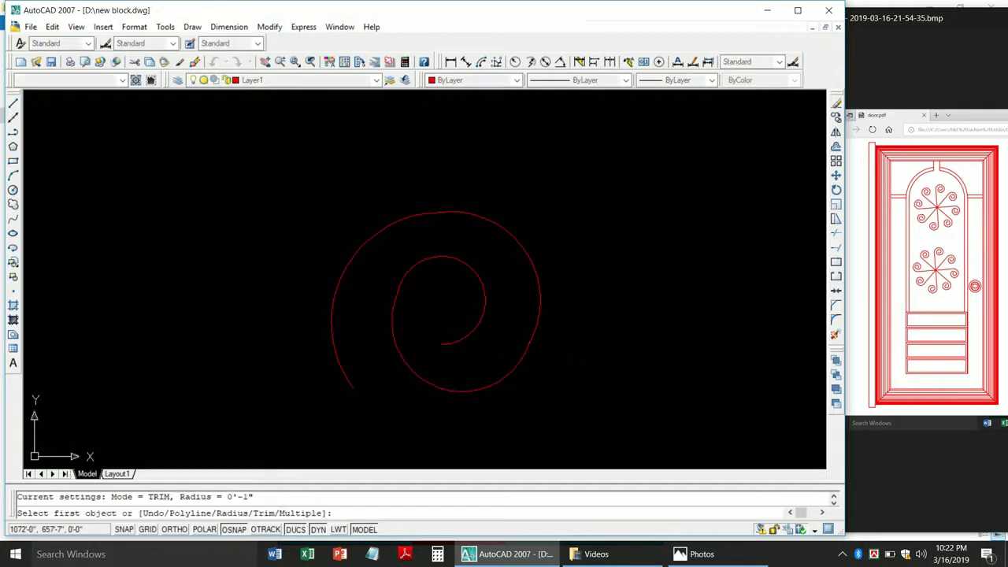
{"action": "left_click", "coordinate": [525, 358]}
{"action": "left_click", "coordinate": [534, 330]}
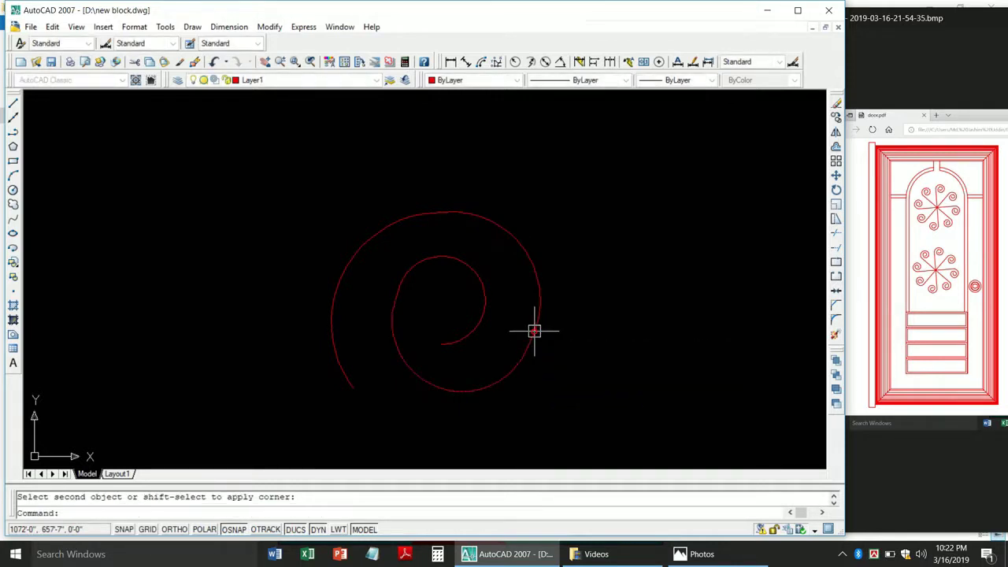
{"action": "key", "text": "Return"}
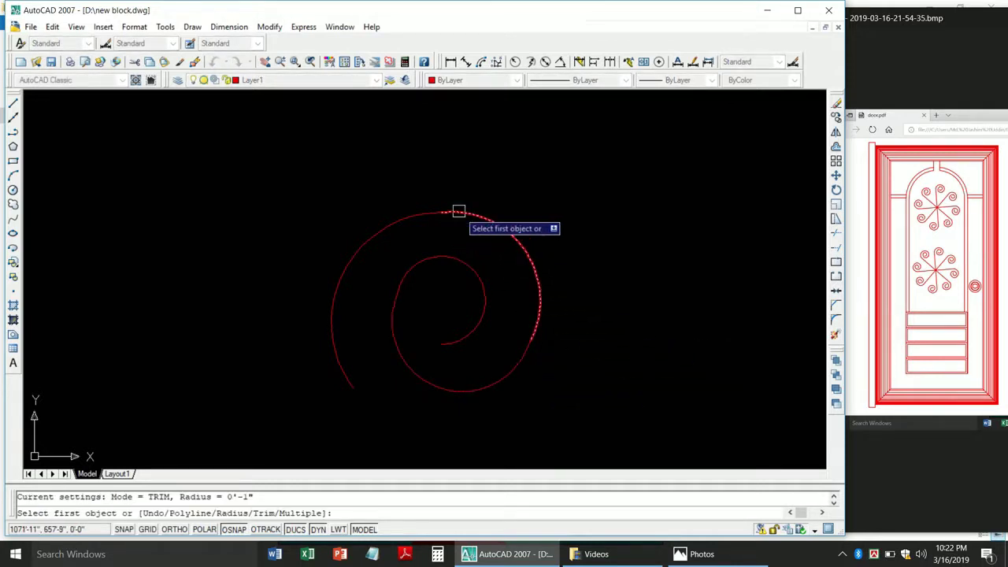
{"action": "left_click", "coordinate": [458, 211]}
{"action": "left_click", "coordinate": [457, 260]}
{"action": "key", "text": "Return"}
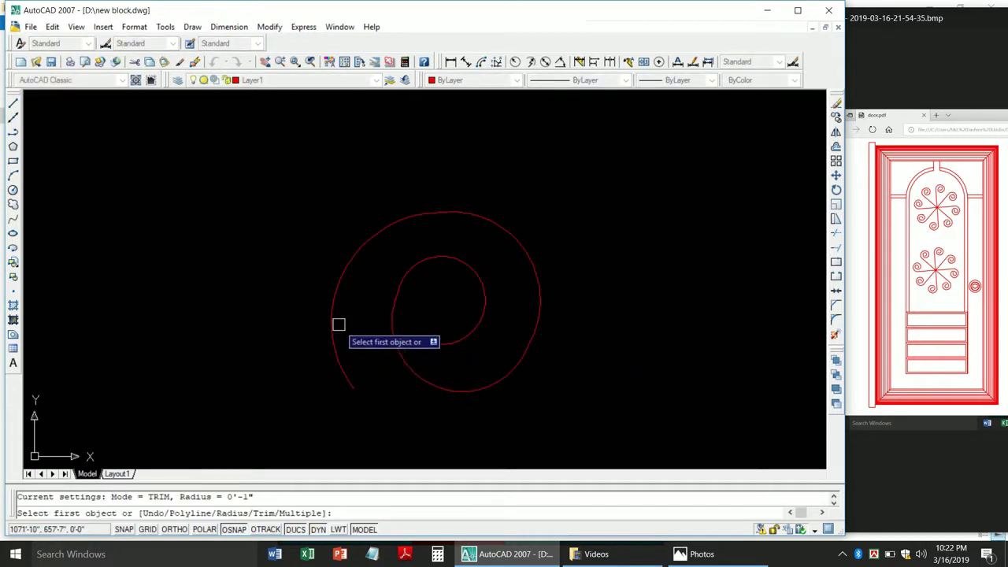
{"action": "scroll", "coordinate": [559, 323], "scroll_direction": "down", "scroll_amount": 1}
{"action": "scroll", "coordinate": [574, 335], "scroll_direction": "up", "scroll_amount": 3}
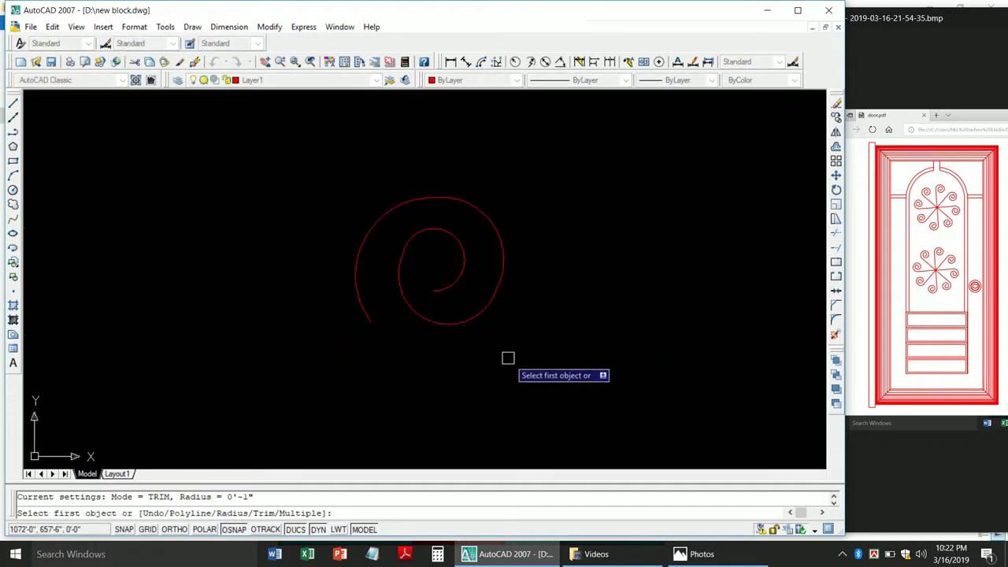
Abandon the unfinished fillet and start the LINE command.
{"action": "key", "text": "Escape"}
{"action": "type", "text": "l"}
{"action": "key", "text": "Return"}
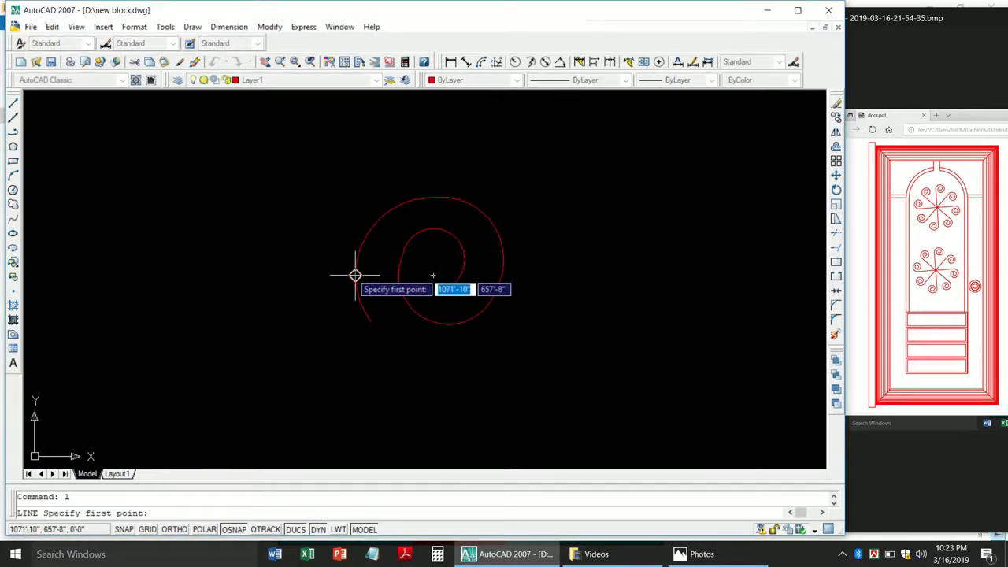
Draw a vertical stem line straight down from the spiral's left edge.
{"action": "left_click", "coordinate": [355, 275]}
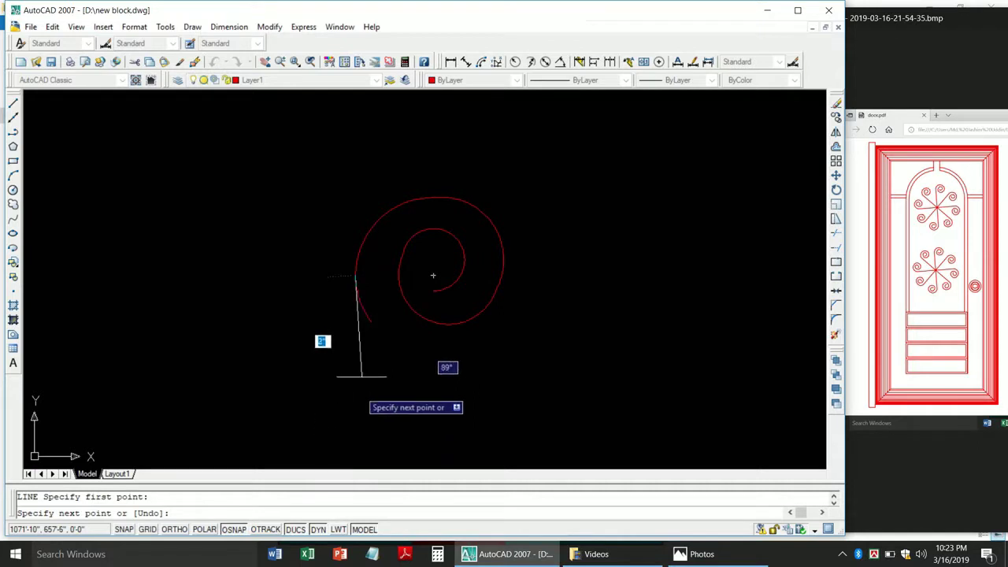
{"action": "scroll", "coordinate": [350, 386], "scroll_direction": "down", "scroll_amount": 5}
{"action": "scroll", "coordinate": [352, 386], "scroll_direction": "up", "scroll_amount": 3}
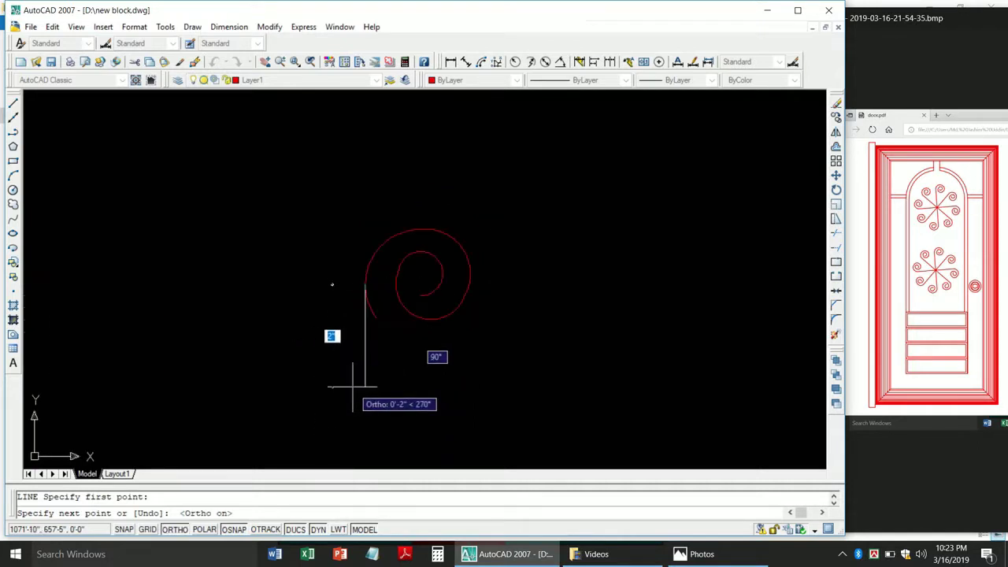
{"action": "scroll", "coordinate": [358, 399], "scroll_direction": "up", "scroll_amount": 2}
{"action": "left_click", "coordinate": [368, 432]}
{"action": "key", "text": "Return"}
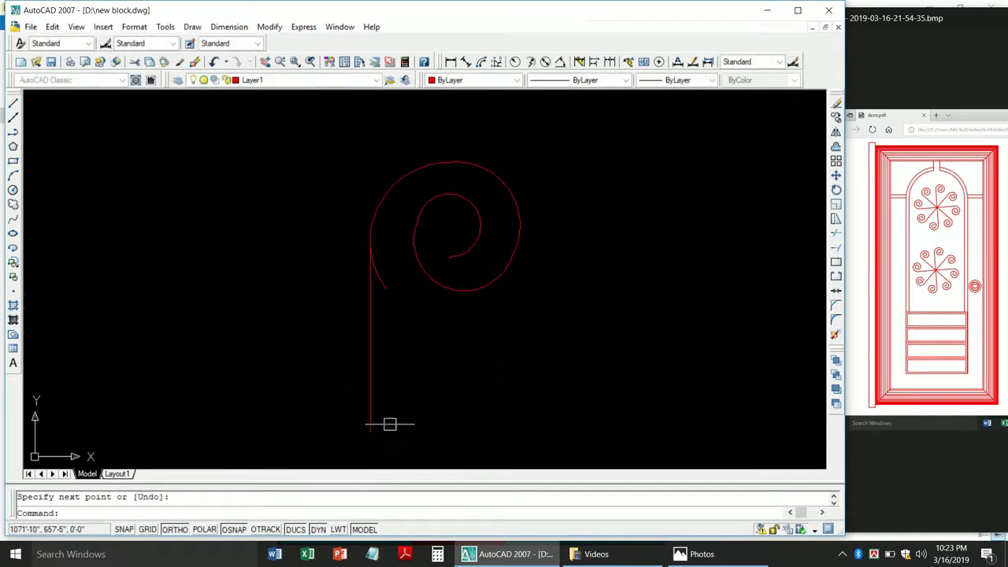
Trim away the spiral's leftover tail beside the stem.
{"action": "type", "text": "tr"}
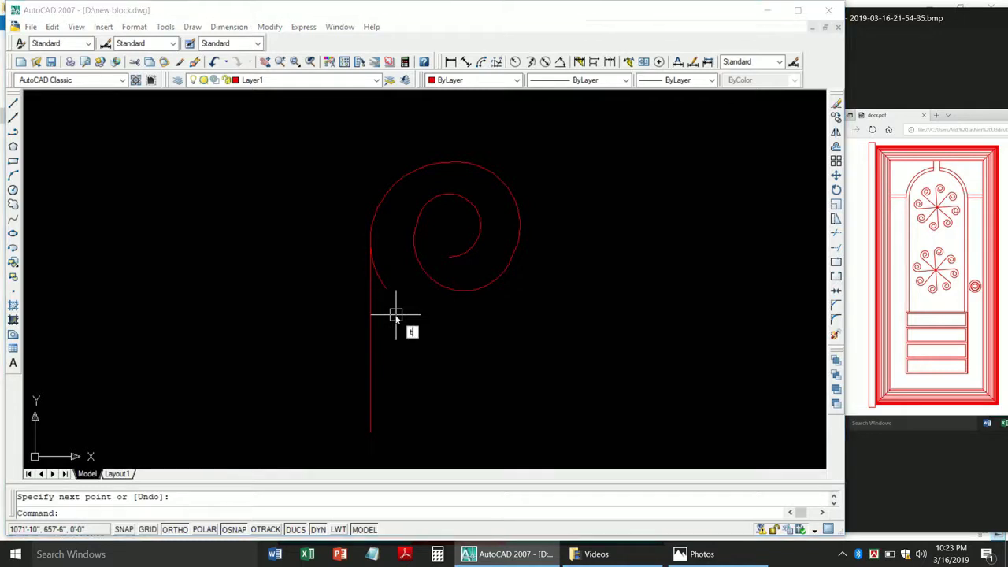
{"action": "key", "text": "Return"}
{"action": "key", "text": "Return"}
{"action": "left_click", "coordinate": [376, 281]}
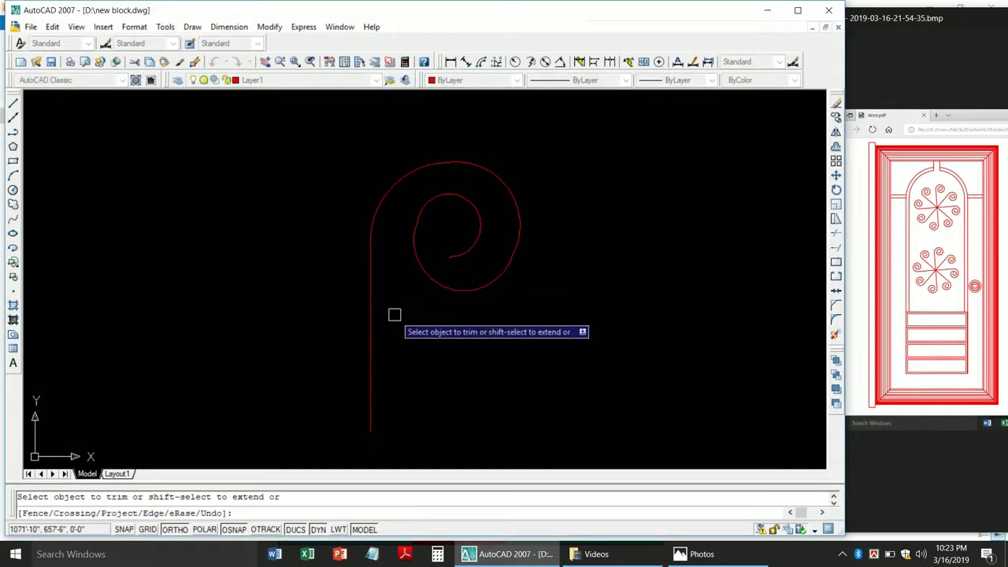
{"action": "scroll", "coordinate": [389, 322], "scroll_direction": "down", "scroll_amount": 2}
{"action": "scroll", "coordinate": [389, 326], "scroll_direction": "up", "scroll_amount": 2}
{"action": "scroll", "coordinate": [391, 334], "scroll_direction": "down", "scroll_amount": 5}
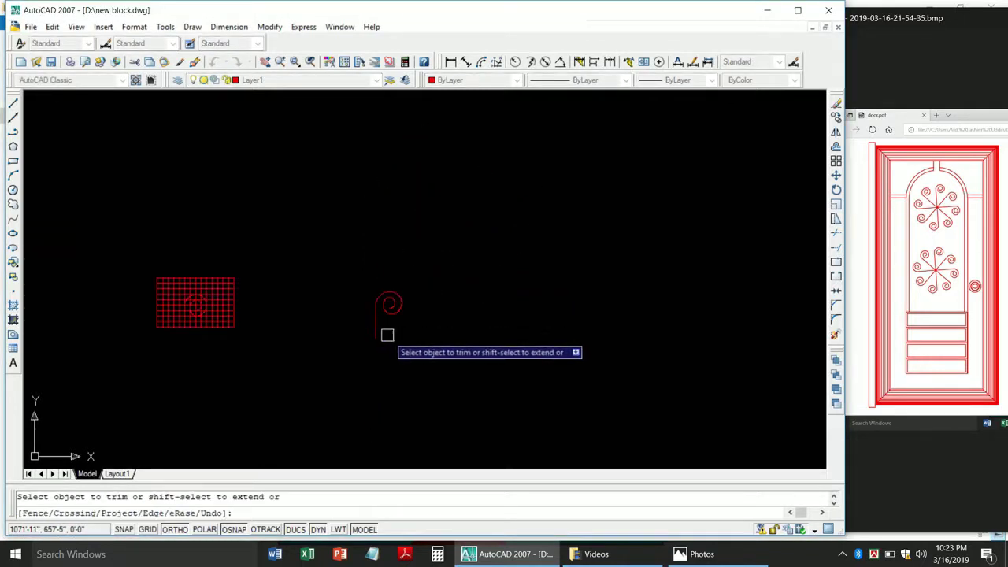
{"action": "scroll", "coordinate": [387, 333], "scroll_direction": "up", "scroll_amount": 2}
{"action": "scroll", "coordinate": [387, 333], "scroll_direction": "up", "scroll_amount": 1}
{"action": "scroll", "coordinate": [387, 333], "scroll_direction": "up", "scroll_amount": 1}
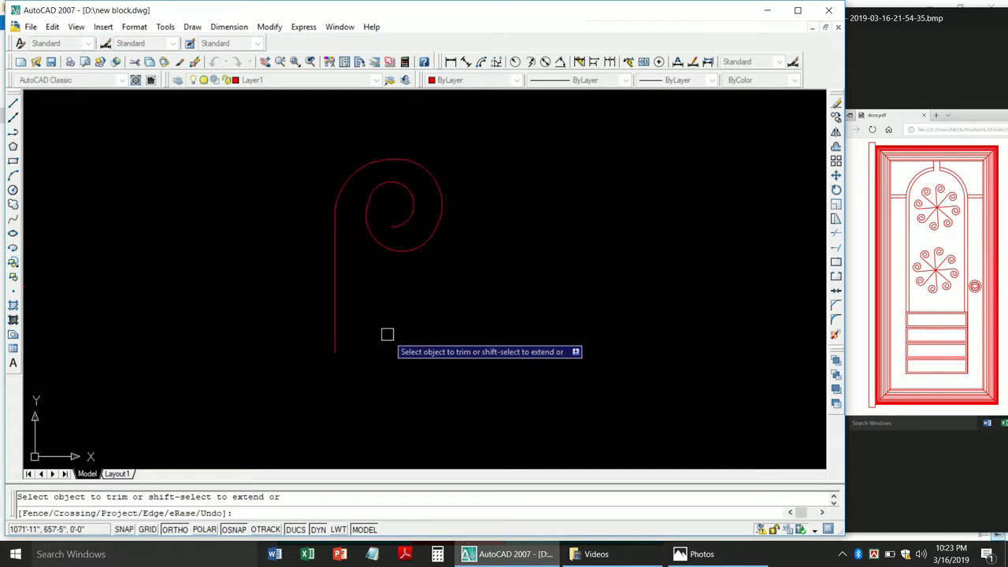
{"action": "key", "text": "Escape"}
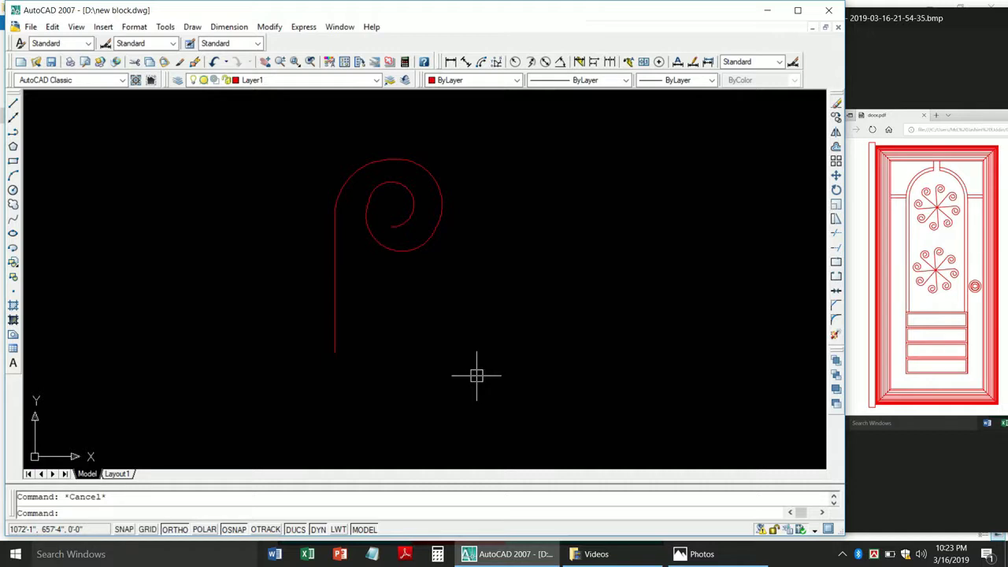
Polar-array the spiral and stem, 8 items over 360°, around the stem's bottom end.
{"action": "type", "text": "ae"}
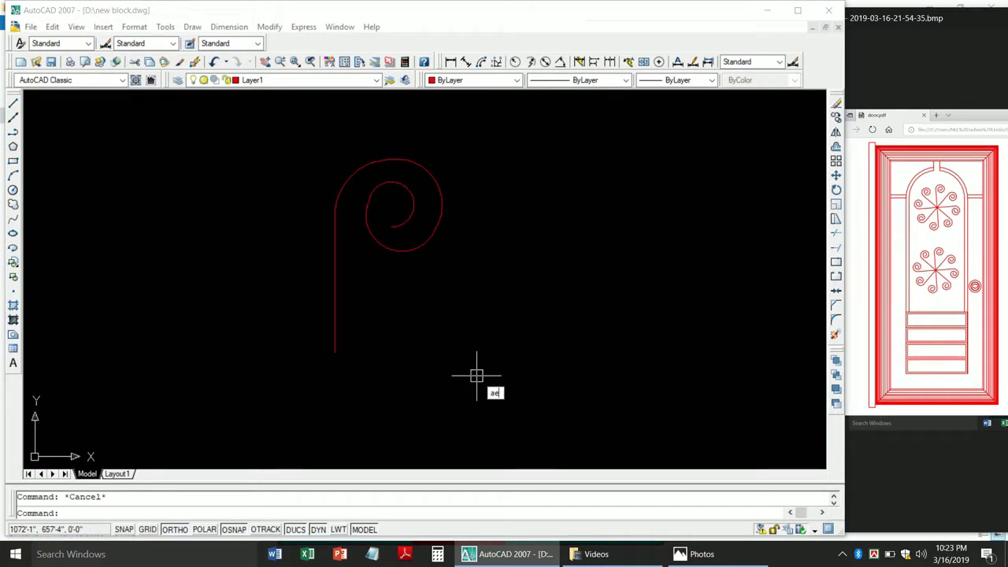
{"action": "key", "text": "Return"}
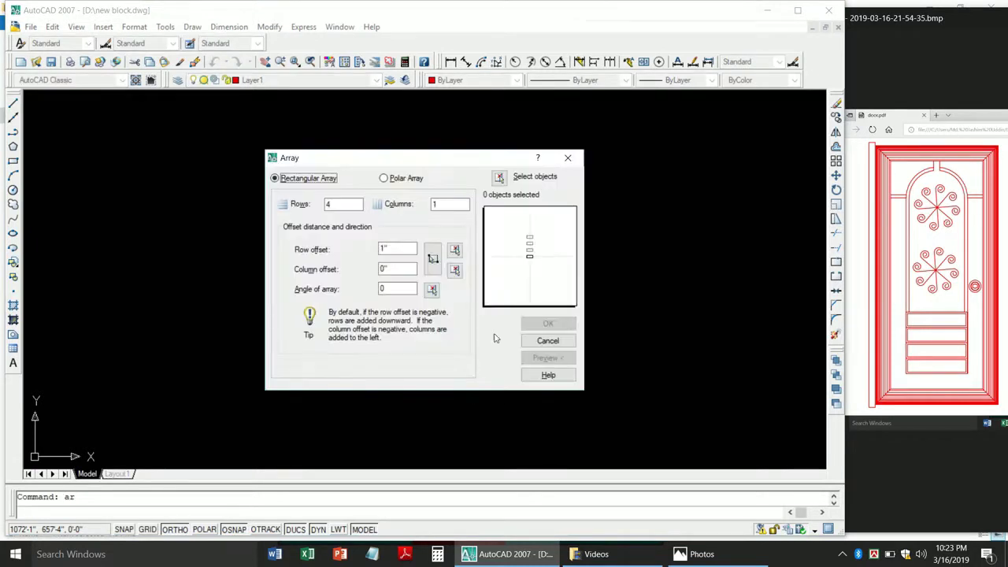
{"action": "left_click", "coordinate": [385, 179]}
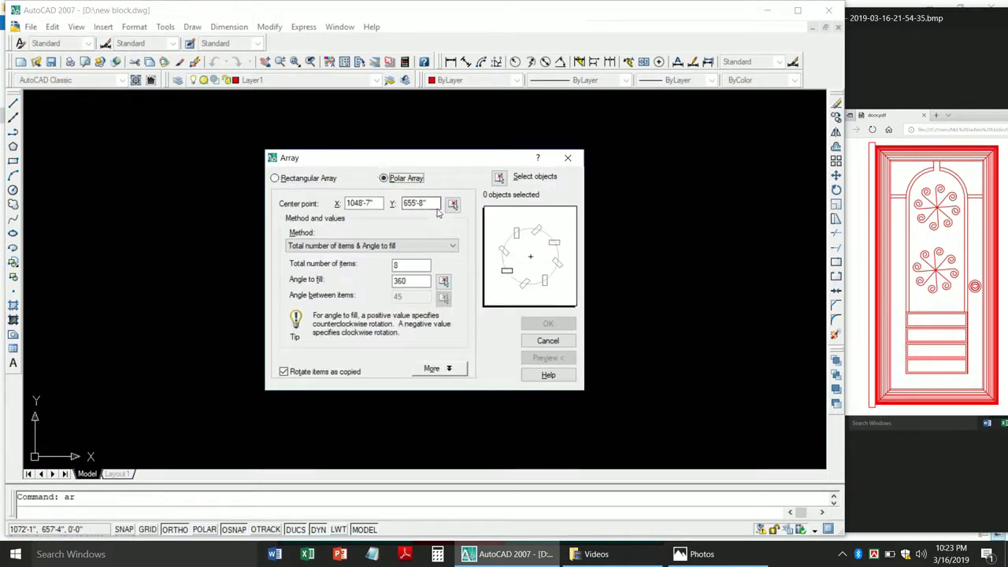
{"action": "left_click", "coordinate": [452, 205]}
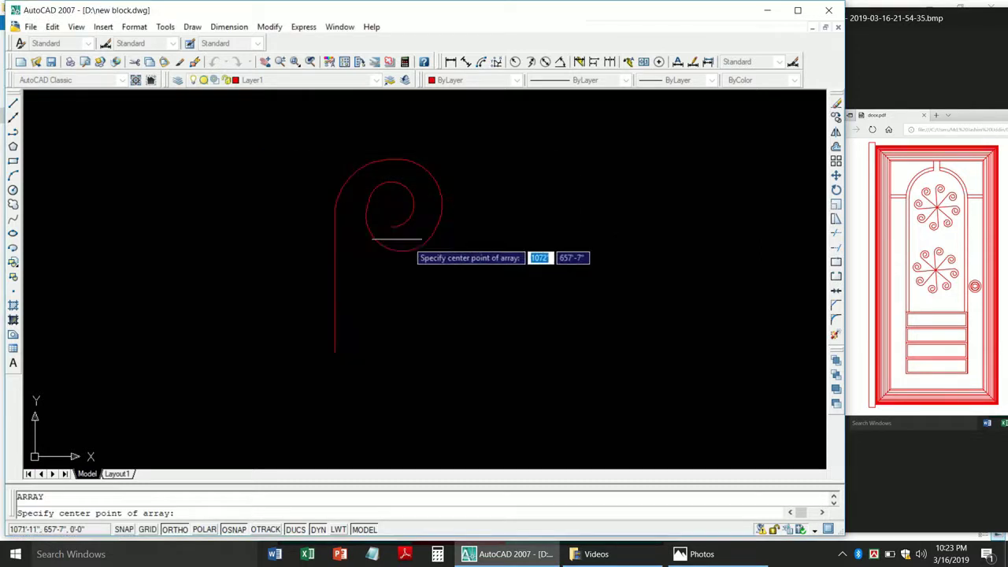
{"action": "left_click", "coordinate": [334, 359]}
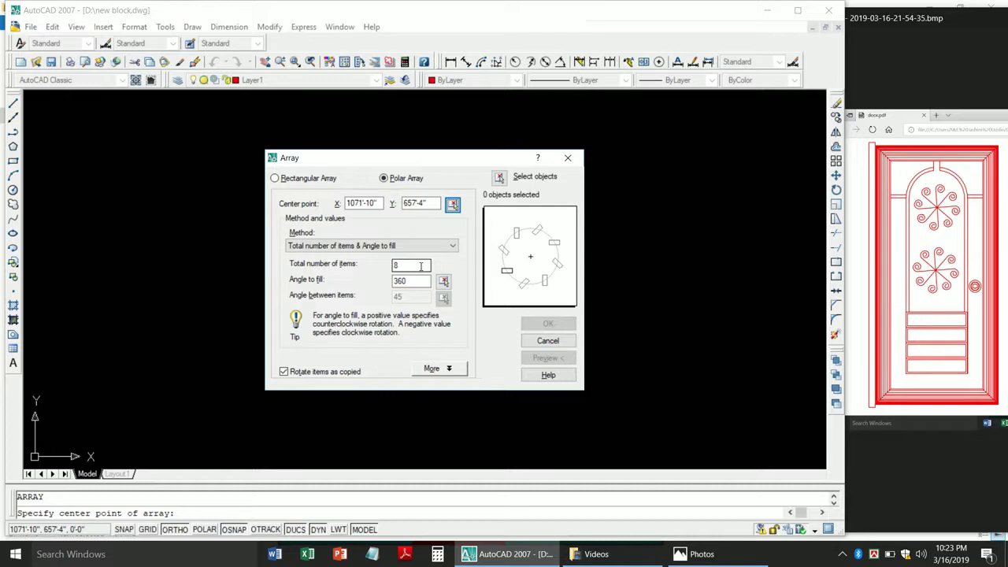
{"action": "left_click", "coordinate": [500, 178]}
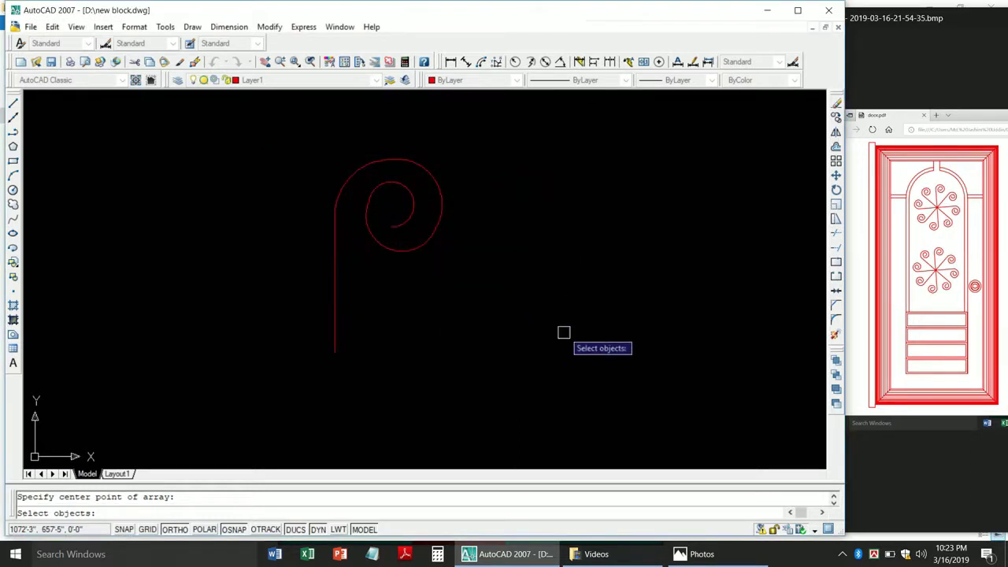
{"action": "left_click", "coordinate": [482, 379]}
{"action": "left_click", "coordinate": [237, 125]}
{"action": "key", "text": "Return"}
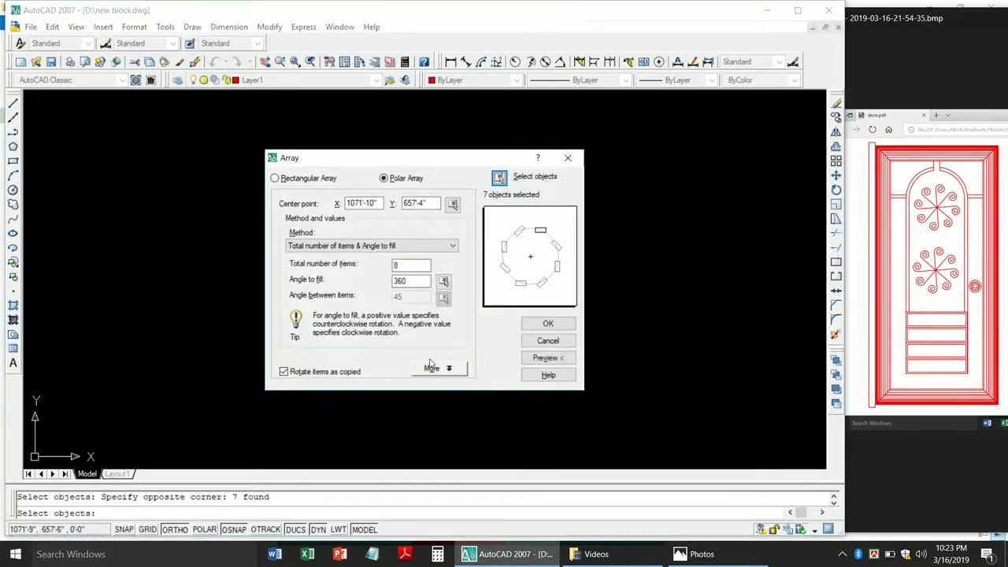
{"action": "left_click", "coordinate": [547, 324]}
{"action": "scroll", "coordinate": [484, 281], "scroll_direction": "down", "scroll_amount": 3}
{"action": "scroll", "coordinate": [491, 331], "scroll_direction": "down", "scroll_amount": 3}
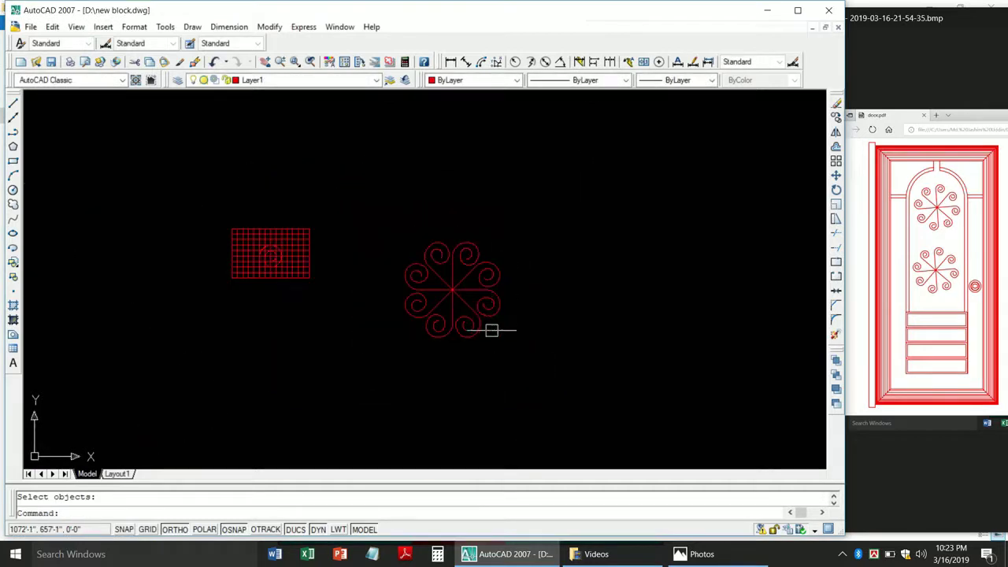
{"action": "scroll", "coordinate": [490, 335], "scroll_direction": "up", "scroll_amount": 3}
{"action": "scroll", "coordinate": [509, 255], "scroll_direction": "up", "scroll_amount": 2}
{"action": "scroll", "coordinate": [491, 217], "scroll_direction": "down", "scroll_amount": 3}
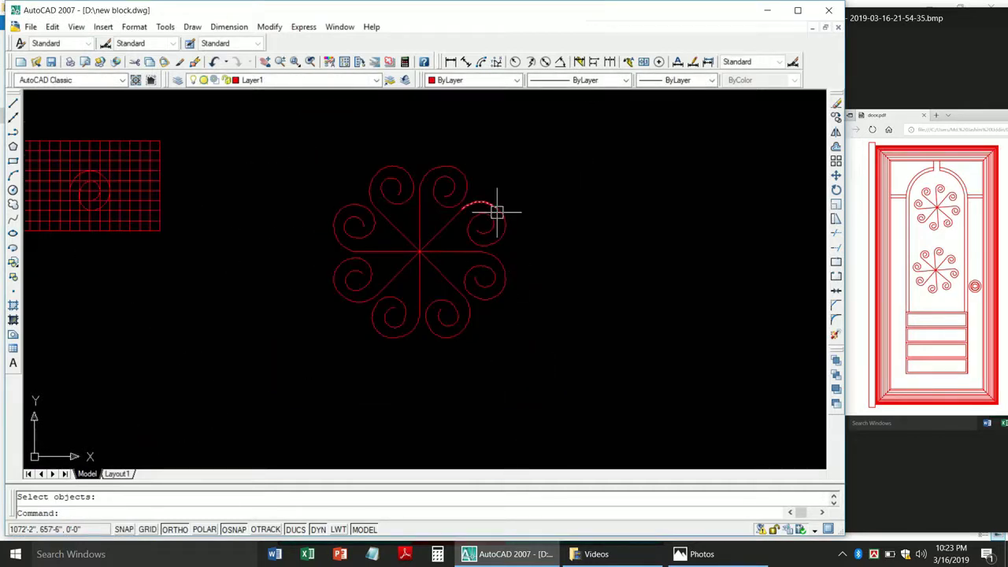
{"action": "scroll", "coordinate": [482, 235], "scroll_direction": "up", "scroll_amount": 3}
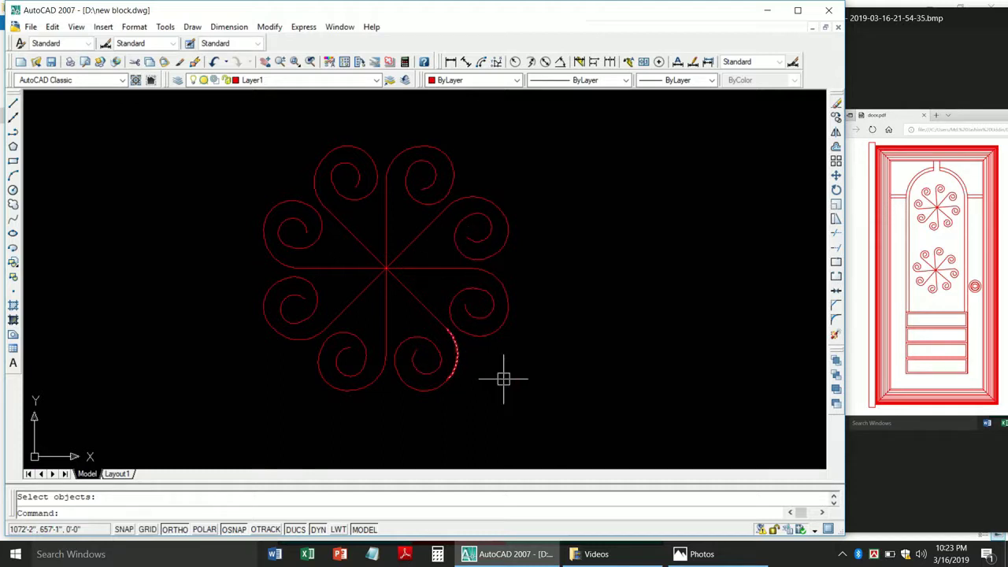
Draw a 3'4" by 7' rectangle with REC, then undo it as misplaced.
{"action": "type", "text": "re"}
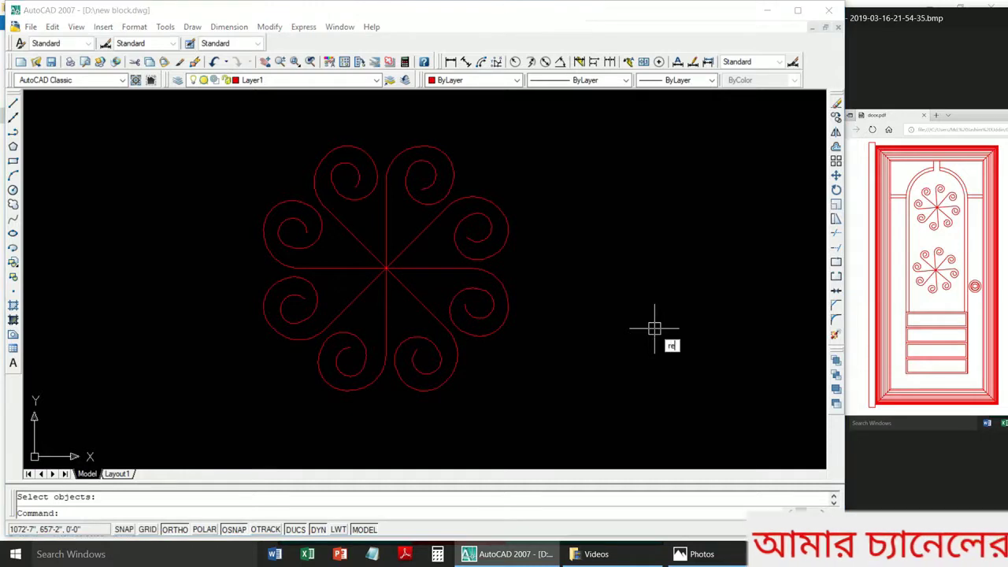
{"action": "type", "text": "c"}
{"action": "key", "text": "Return"}
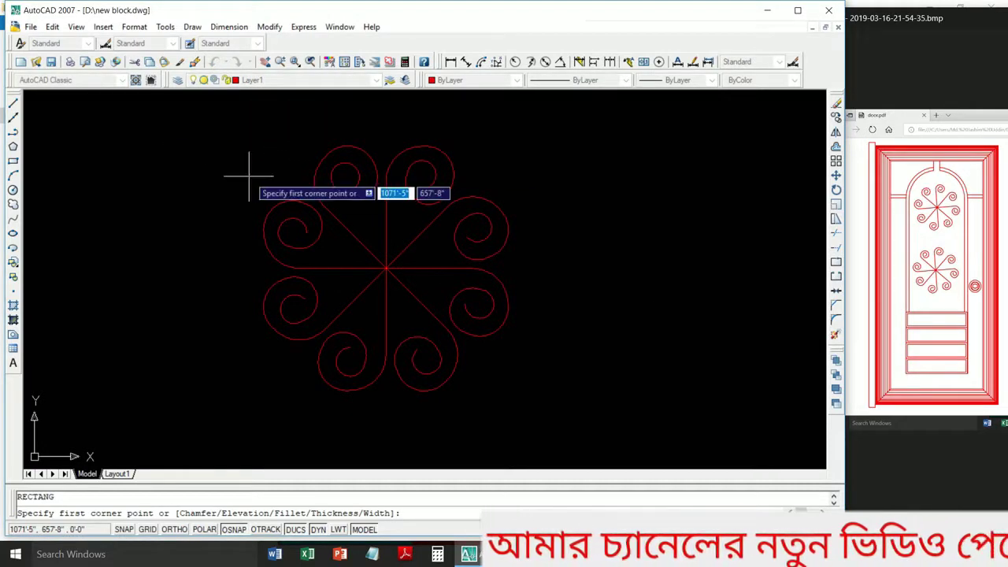
{"action": "scroll", "coordinate": [236, 178], "scroll_direction": "down", "scroll_amount": 2}
{"action": "scroll", "coordinate": [304, 214], "scroll_direction": "down", "scroll_amount": 2}
{"action": "scroll", "coordinate": [275, 175], "scroll_direction": "up", "scroll_amount": 2}
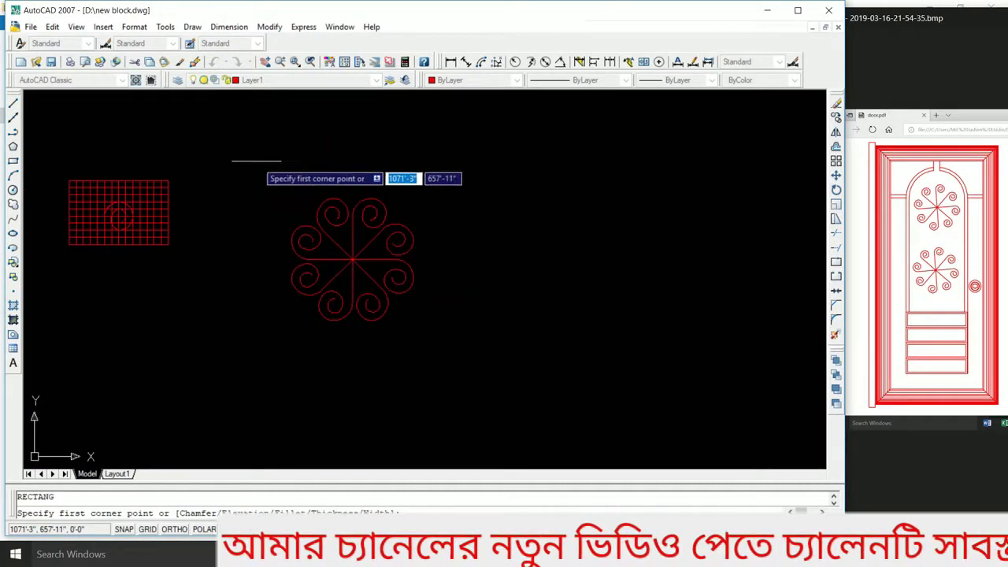
{"action": "left_click", "coordinate": [258, 161]}
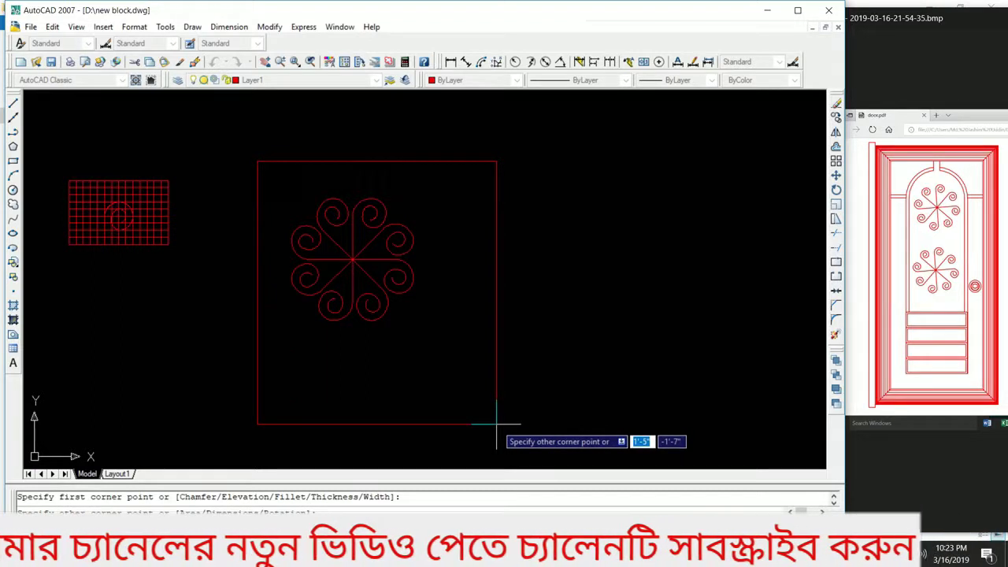
{"action": "type", "text": "3'"}
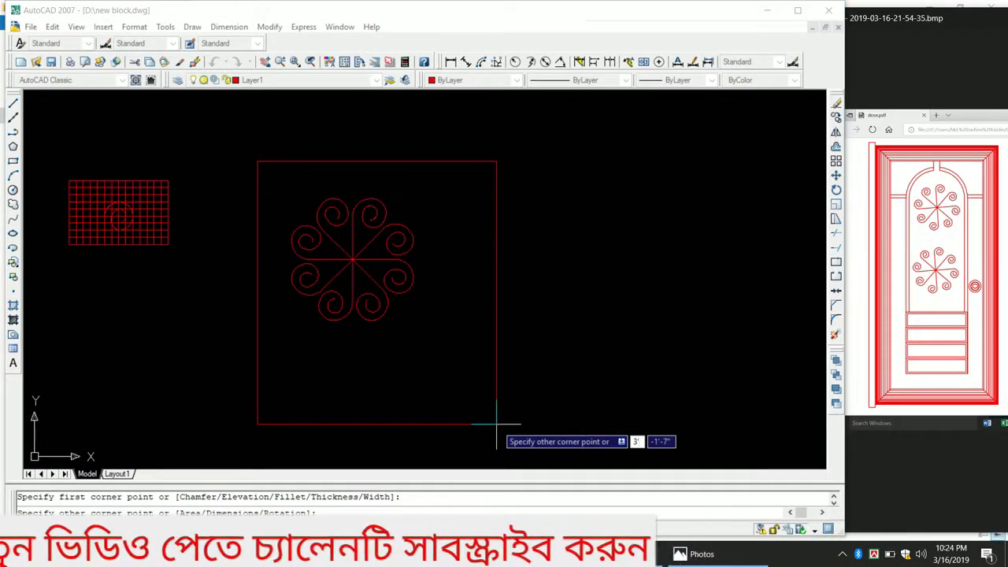
{"action": "type", "text": "4"}
{"action": "key", "text": "Return"}
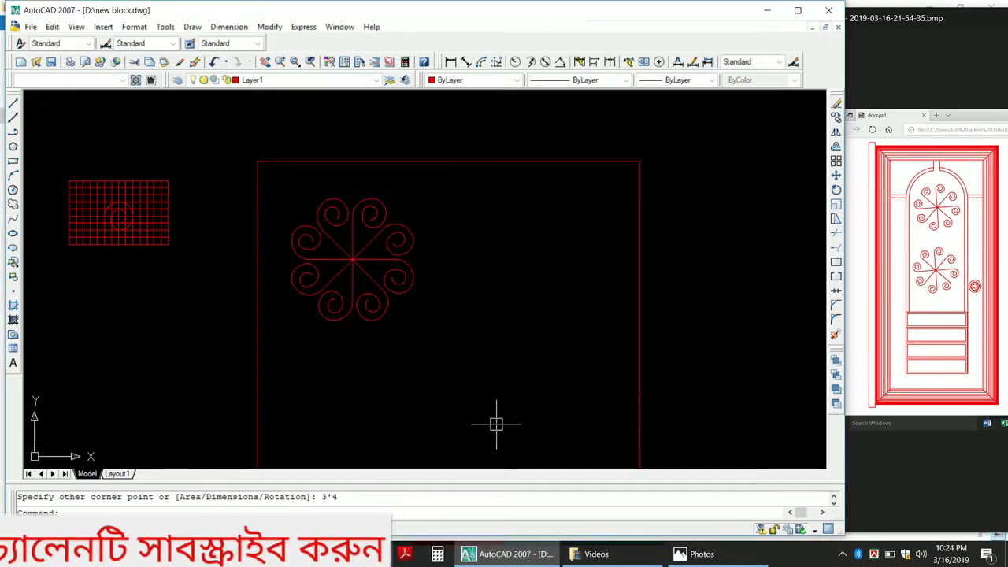
{"action": "type", "text": "7"}
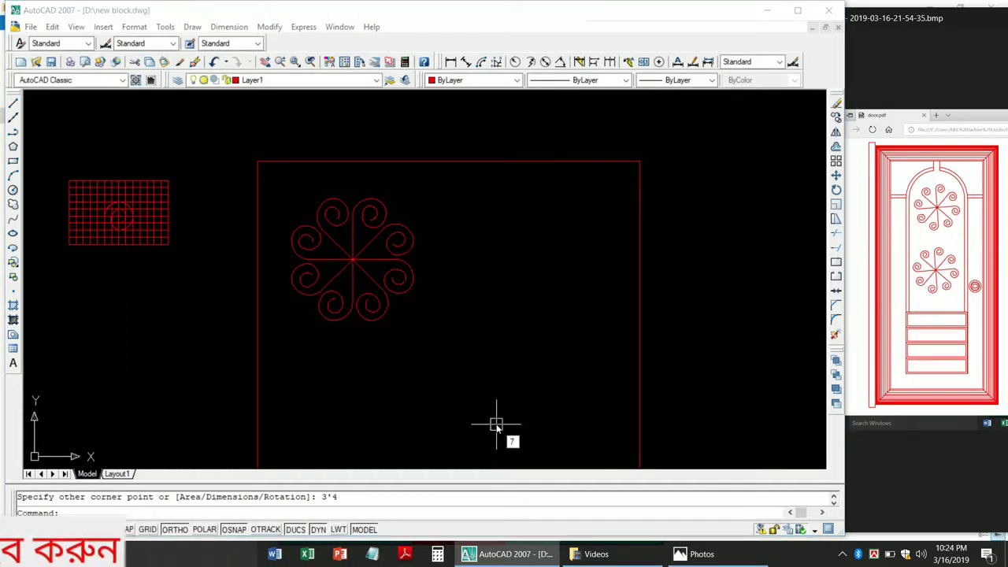
{"action": "key", "text": "Return"}
{"action": "scroll", "coordinate": [513, 315], "scroll_direction": "down", "scroll_amount": 2}
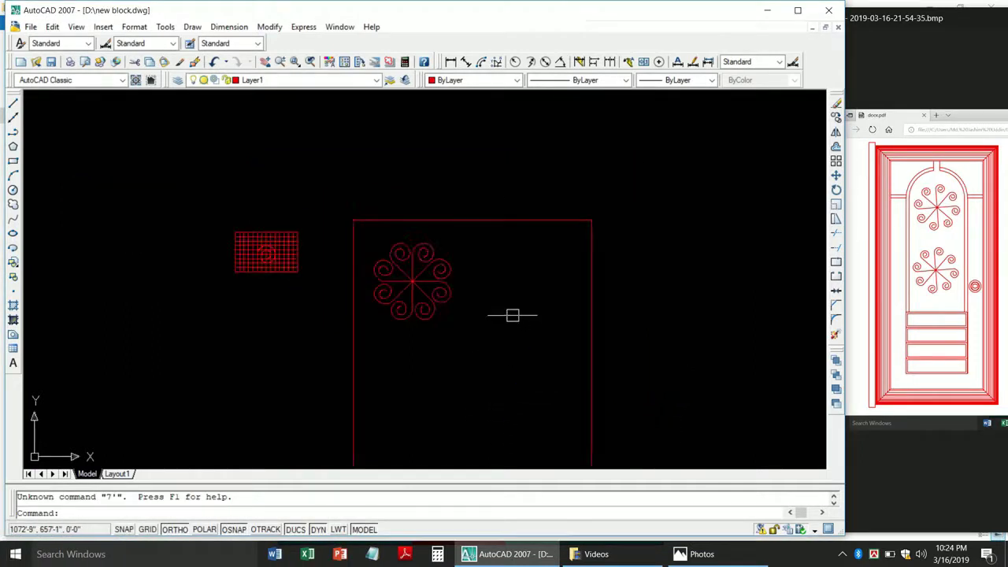
{"action": "scroll", "coordinate": [513, 339], "scroll_direction": "down", "scroll_amount": 2}
{"action": "scroll", "coordinate": [518, 421], "scroll_direction": "up", "scroll_amount": 3}
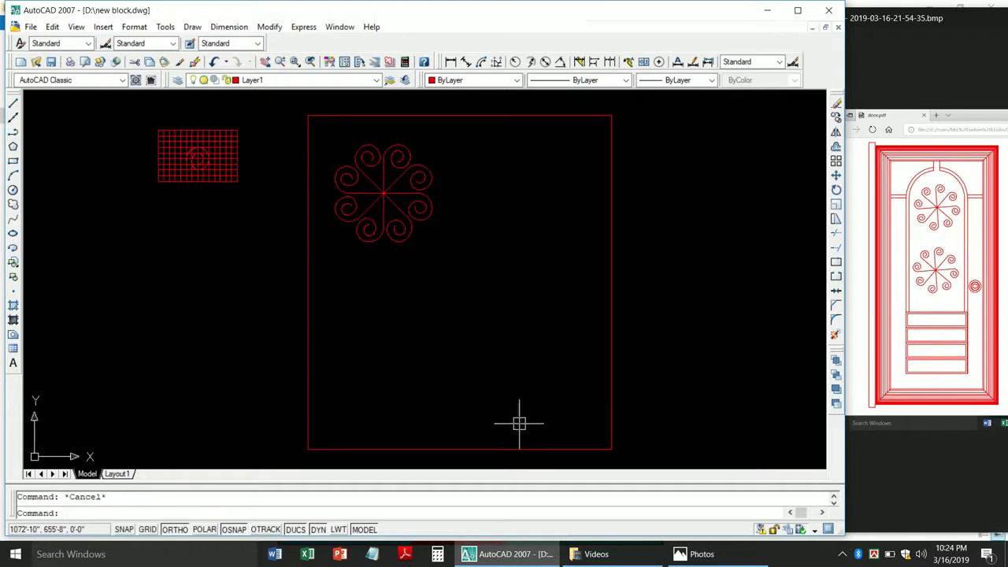
{"action": "scroll", "coordinate": [519, 423], "scroll_direction": "up", "scroll_amount": 1}
{"action": "scroll", "coordinate": [516, 421], "scroll_direction": "up", "scroll_amount": 2}
{"action": "key", "text": "ctrl+z"}
Redraw the 3'4" by 7' door rectangle above the spiral rosette.
{"action": "scroll", "coordinate": [495, 388], "scroll_direction": "down", "scroll_amount": 1}
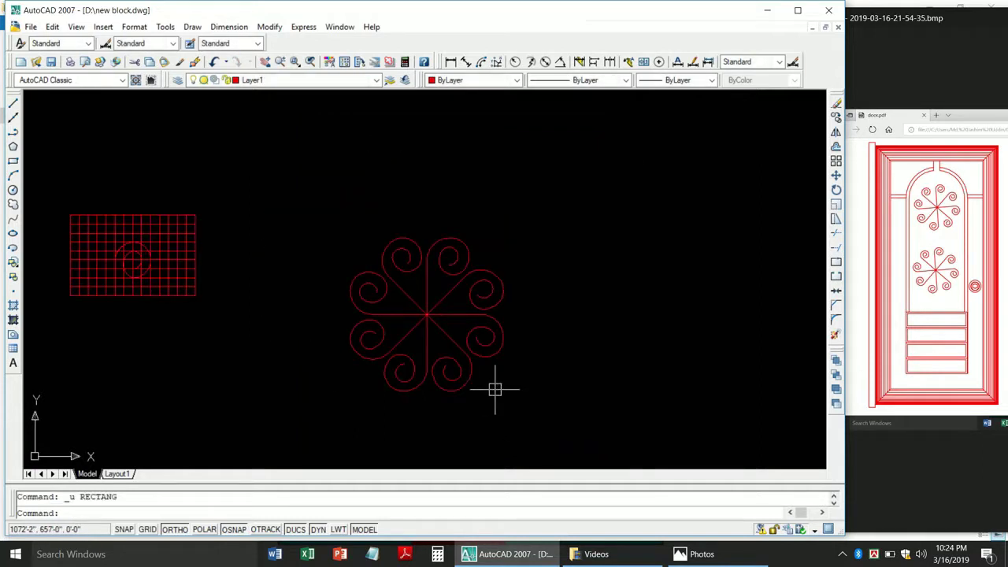
{"action": "scroll", "coordinate": [495, 388], "scroll_direction": "up", "scroll_amount": 2}
{"action": "type", "text": "rec"}
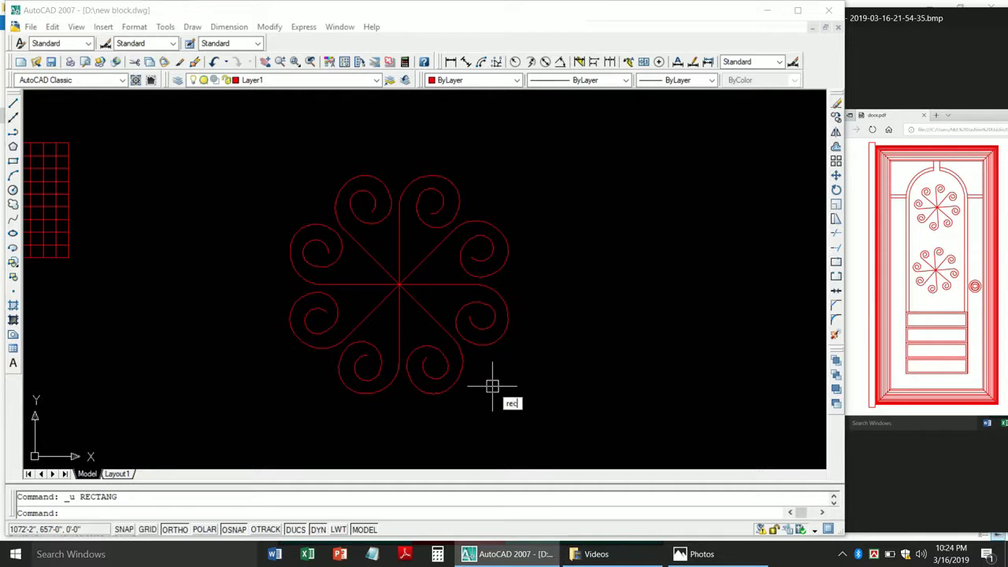
{"action": "key", "text": "Return"}
{"action": "left_click", "coordinate": [273, 131]}
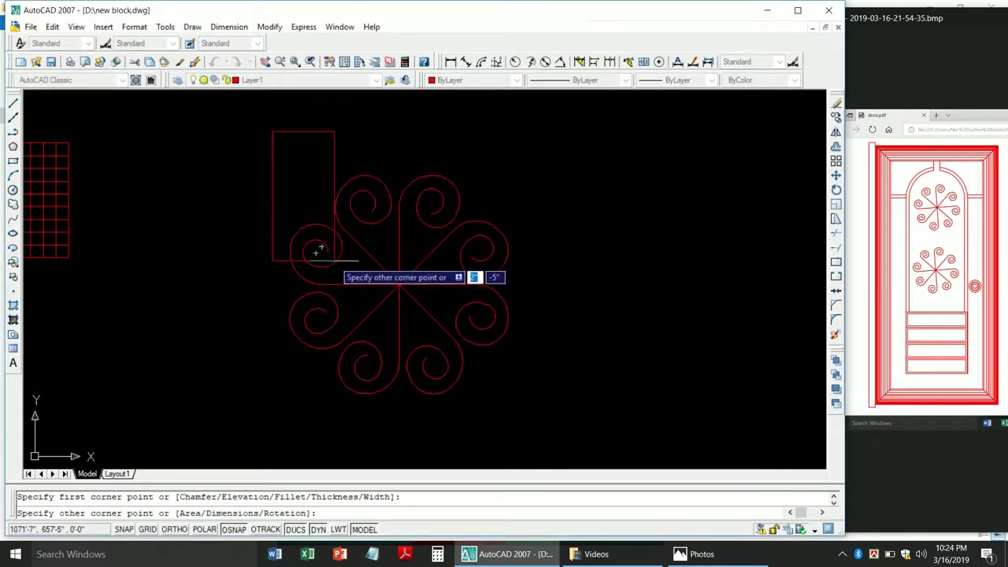
{"action": "type", "text": "3'4"}
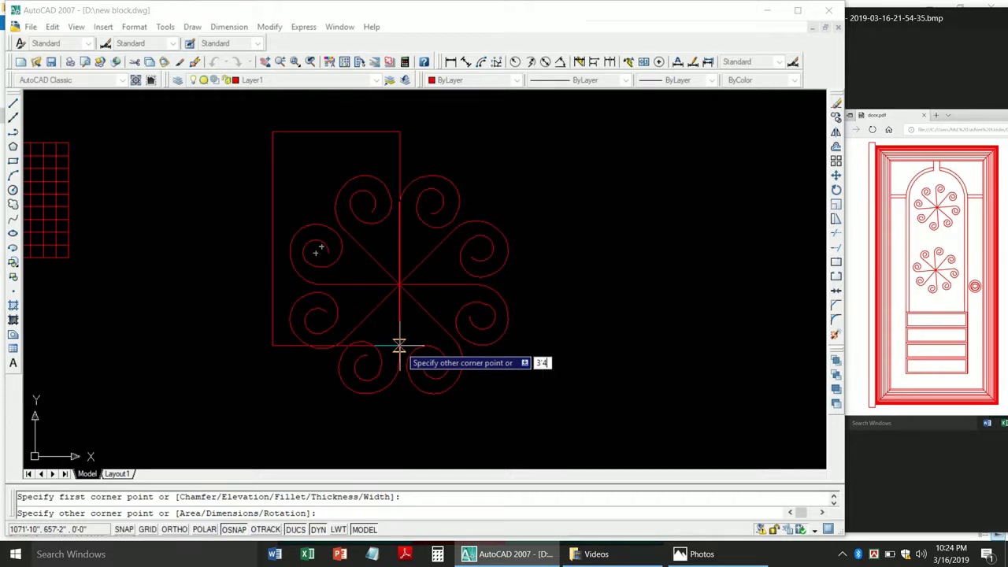
{"action": "key", "text": "Tab"}
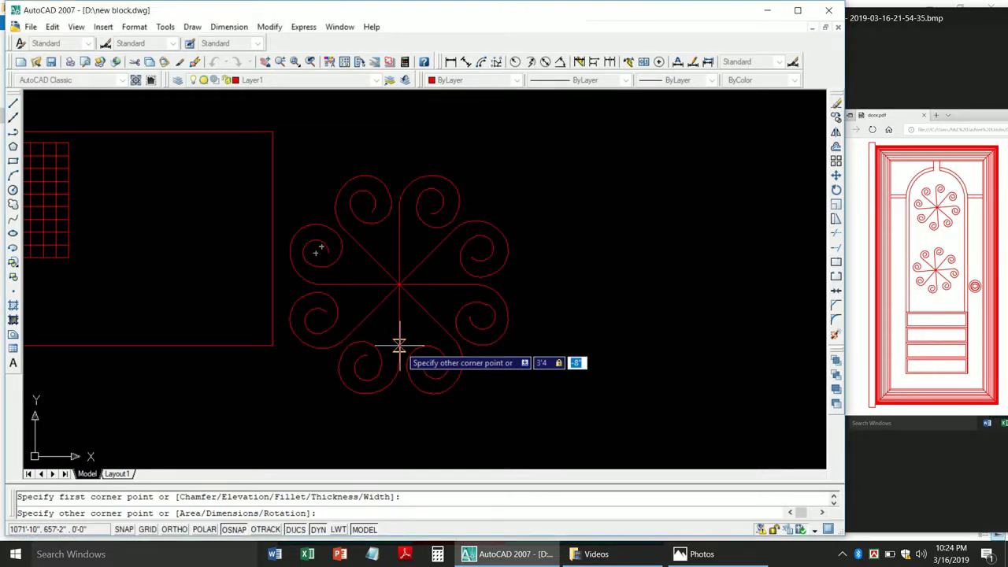
{"action": "type", "text": "7"}
{"action": "key", "text": "Return"}
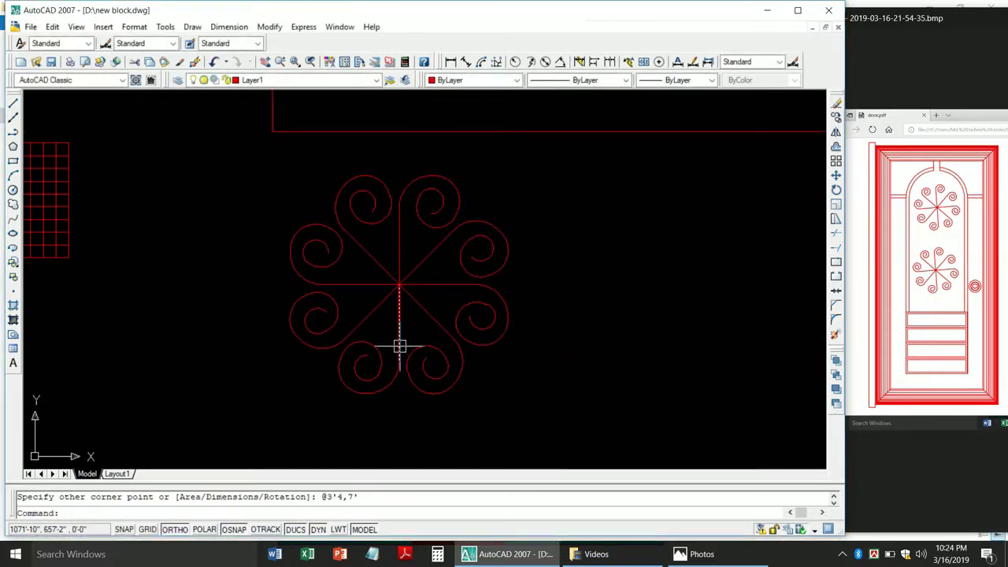
{"action": "scroll", "coordinate": [400, 342], "scroll_direction": "down", "scroll_amount": 4}
{"action": "scroll", "coordinate": [360, 326], "scroll_direction": "down", "scroll_amount": 2}
{"action": "scroll", "coordinate": [322, 293], "scroll_direction": "down", "scroll_amount": 1}
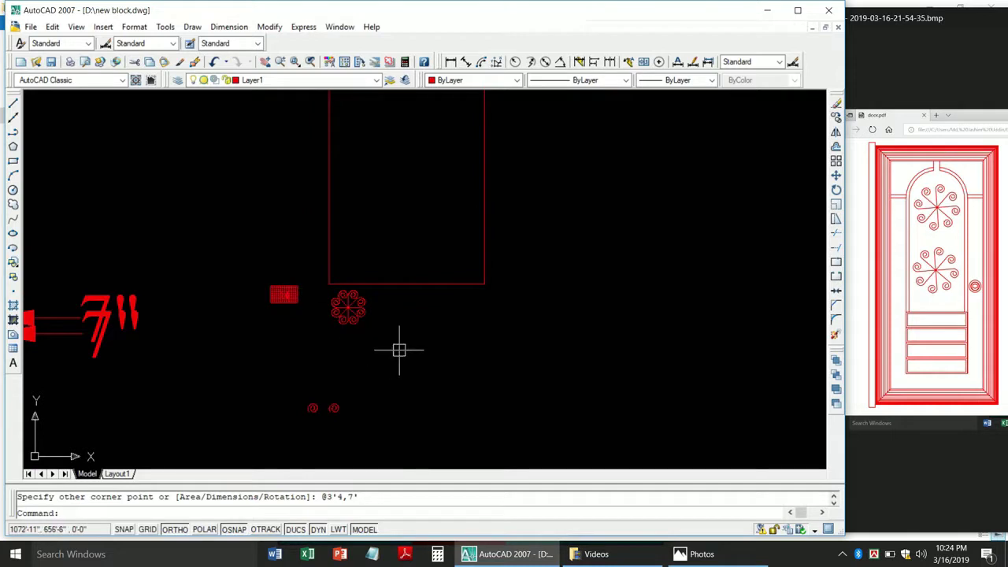
{"action": "scroll", "coordinate": [399, 350], "scroll_direction": "up", "scroll_amount": 3}
{"action": "scroll", "coordinate": [411, 344], "scroll_direction": "up", "scroll_amount": 2}
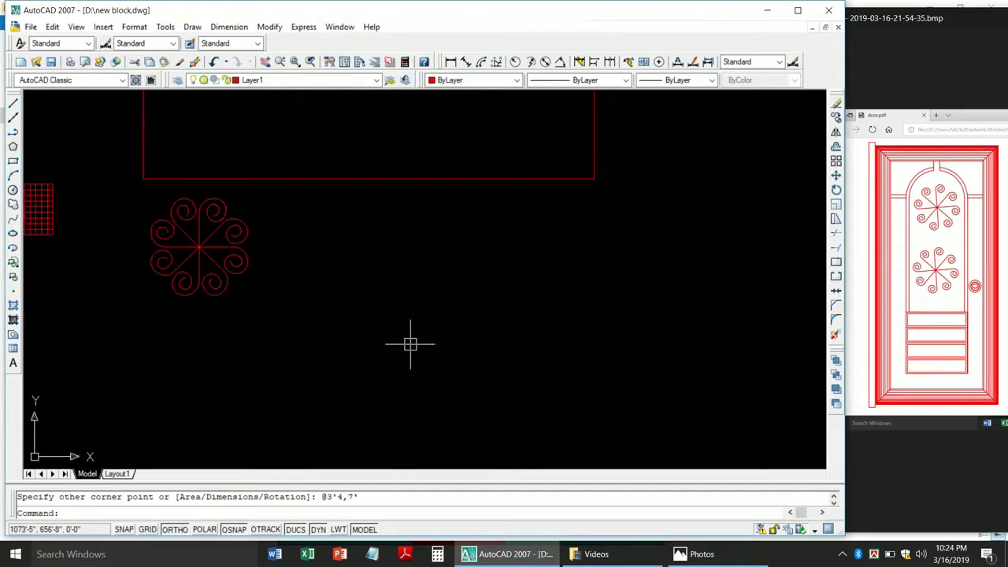
Move the door rectangle down from its corner so it encloses the rosette.
{"action": "type", "text": "m"}
{"action": "key", "text": "Return"}
{"action": "left_click", "coordinate": [522, 179]}
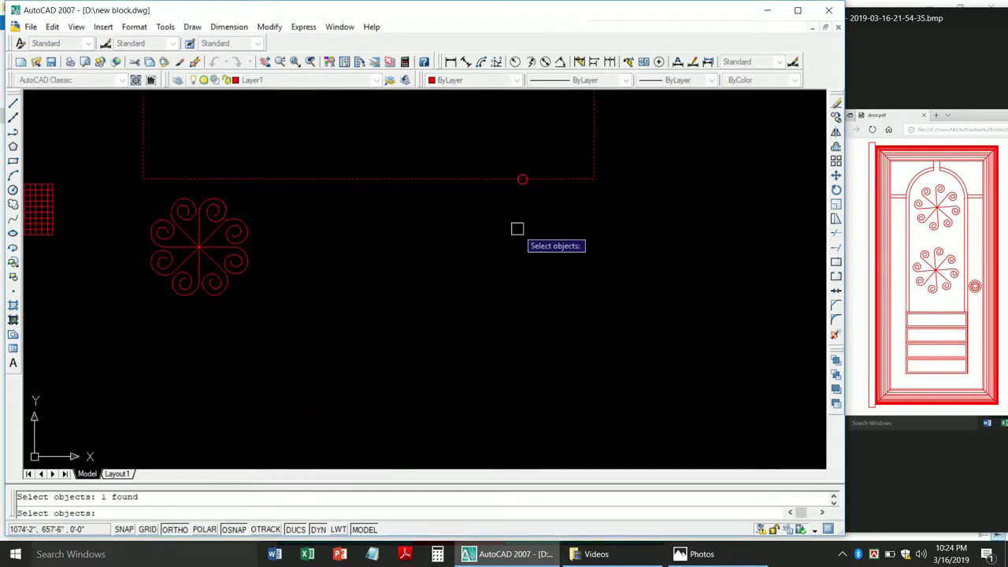
{"action": "key", "text": "Return"}
{"action": "left_click", "coordinate": [594, 179]}
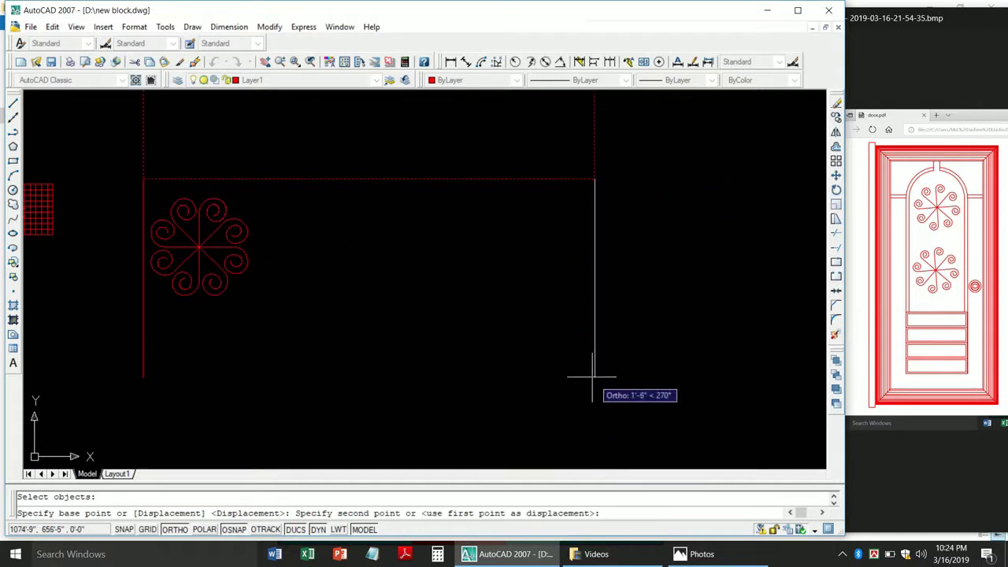
{"action": "scroll", "coordinate": [596, 378], "scroll_direction": "down", "scroll_amount": 3}
{"action": "left_click", "coordinate": [592, 423]}
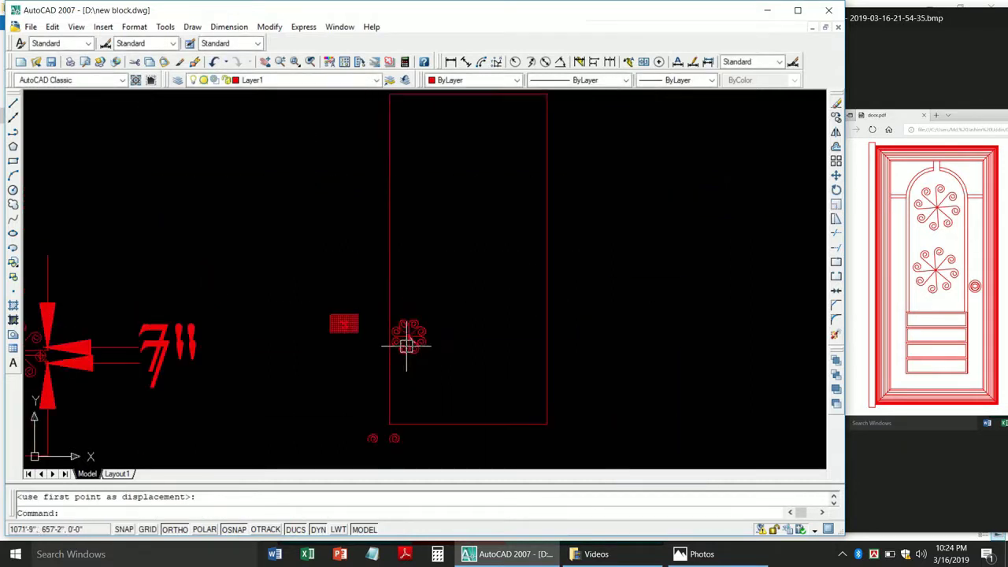
{"action": "scroll", "coordinate": [405, 338], "scroll_direction": "up", "scroll_amount": 3}
{"action": "scroll", "coordinate": [416, 259], "scroll_direction": "down", "scroll_amount": 1}
{"action": "scroll", "coordinate": [455, 249], "scroll_direction": "down", "scroll_amount": 3}
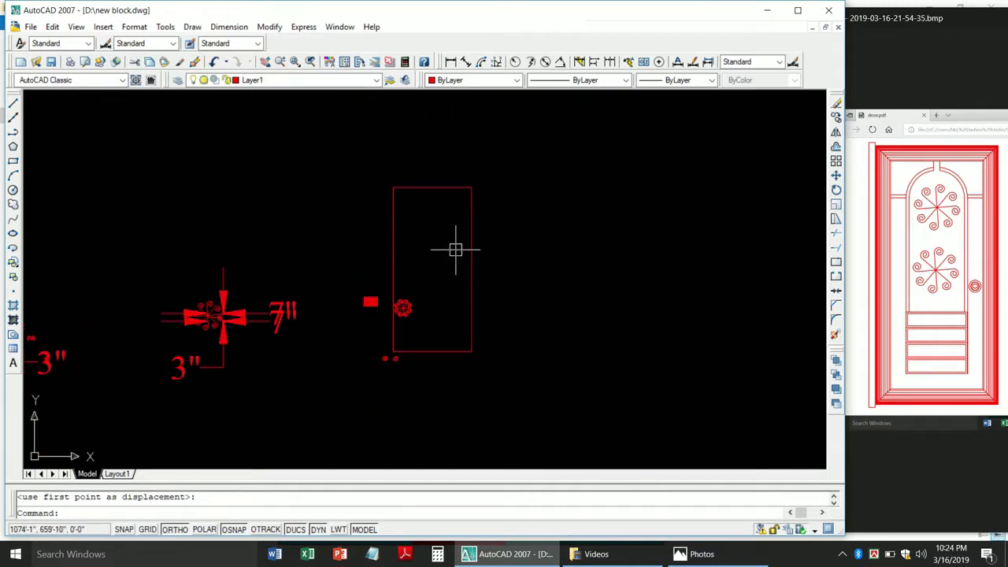
{"action": "scroll", "coordinate": [390, 315], "scroll_direction": "up", "scroll_amount": 3}
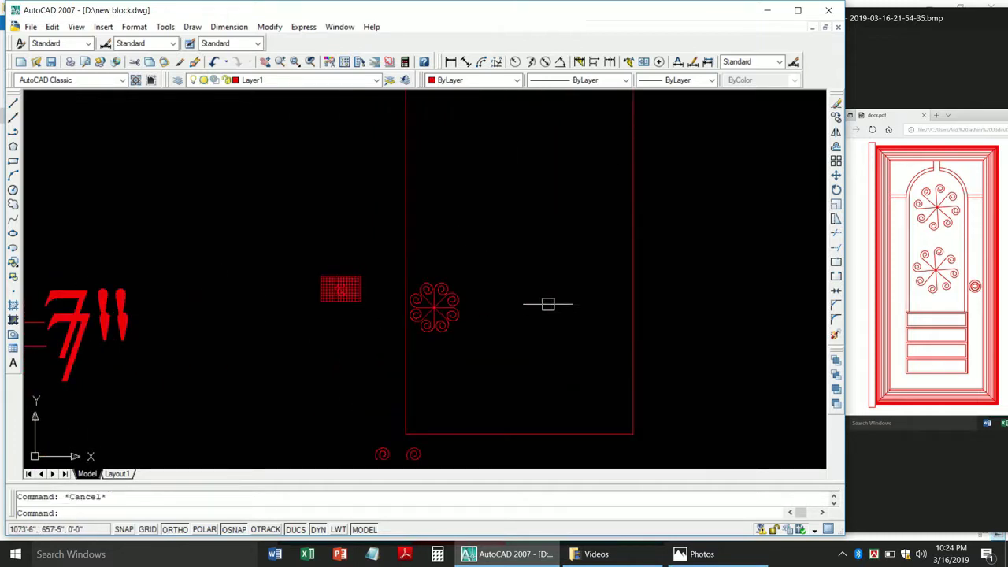
{"action": "scroll", "coordinate": [552, 319], "scroll_direction": "down", "scroll_amount": 3}
With Ortho off, move the dimensioned spiral sketch far upper left; select the two small spirals.
{"action": "type", "text": "m"}
{"action": "key", "text": "Return"}
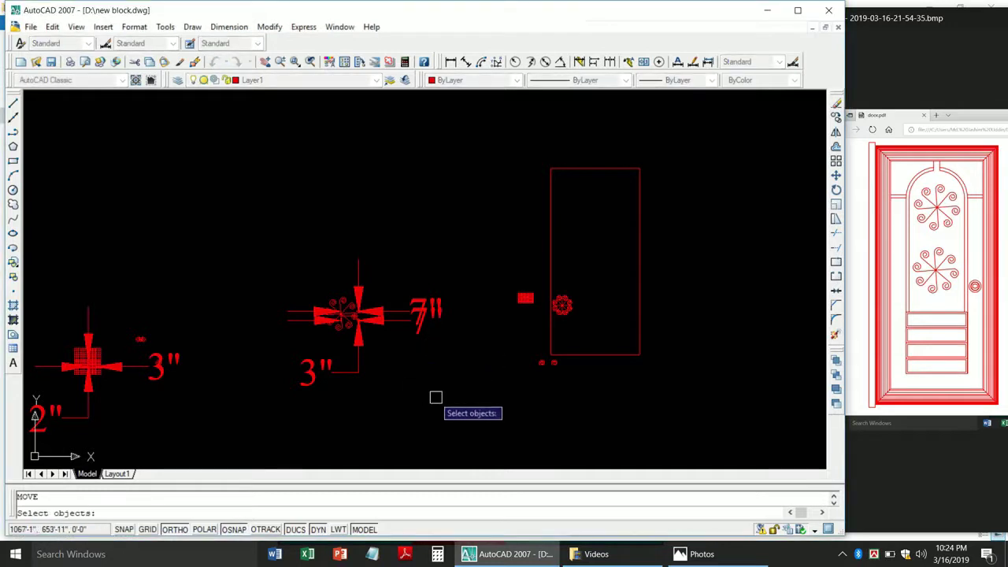
{"action": "left_click", "coordinate": [458, 432]}
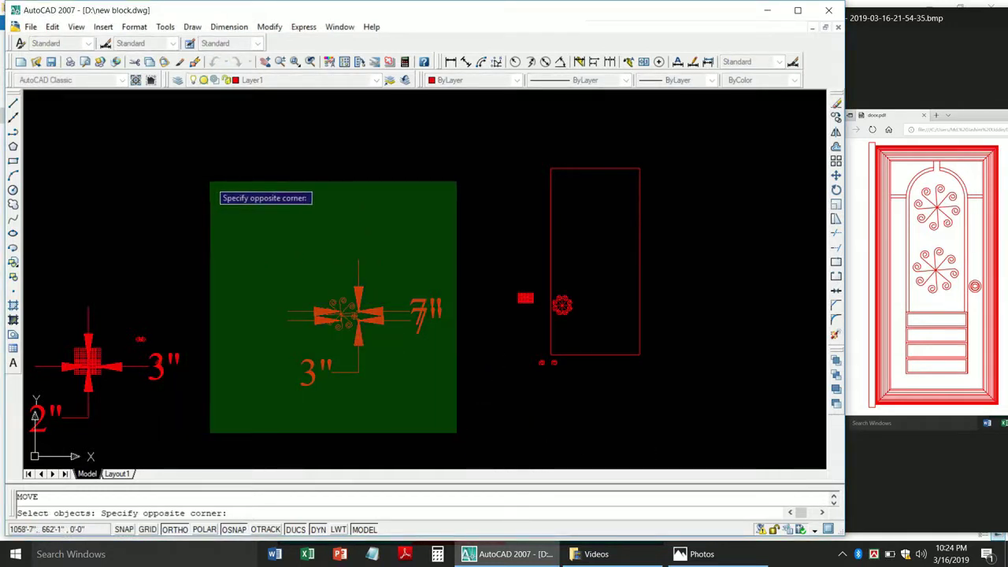
{"action": "left_click", "coordinate": [209, 180]}
{"action": "key", "text": "Return"}
{"action": "left_click", "coordinate": [344, 315]}
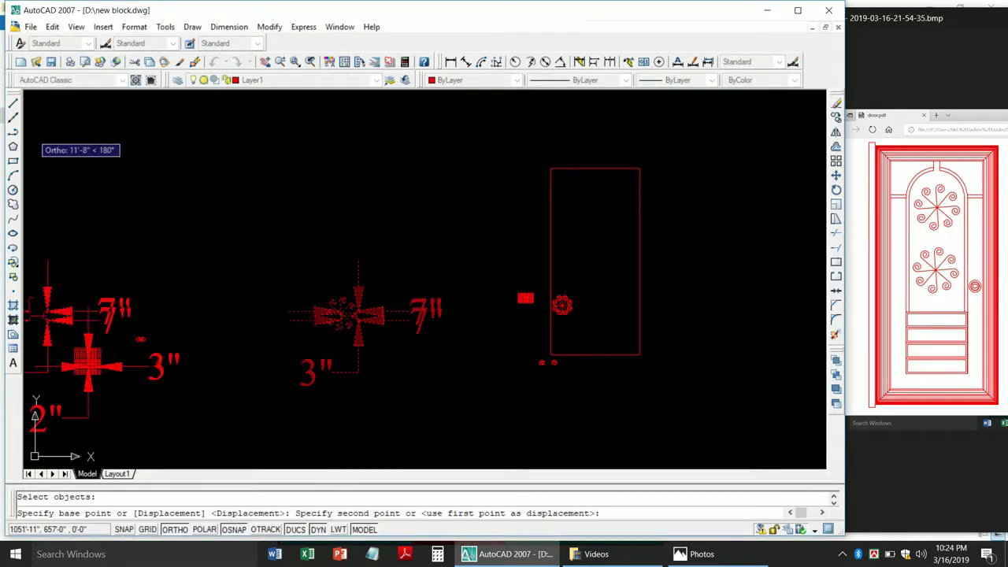
{"action": "key", "text": "F8"}
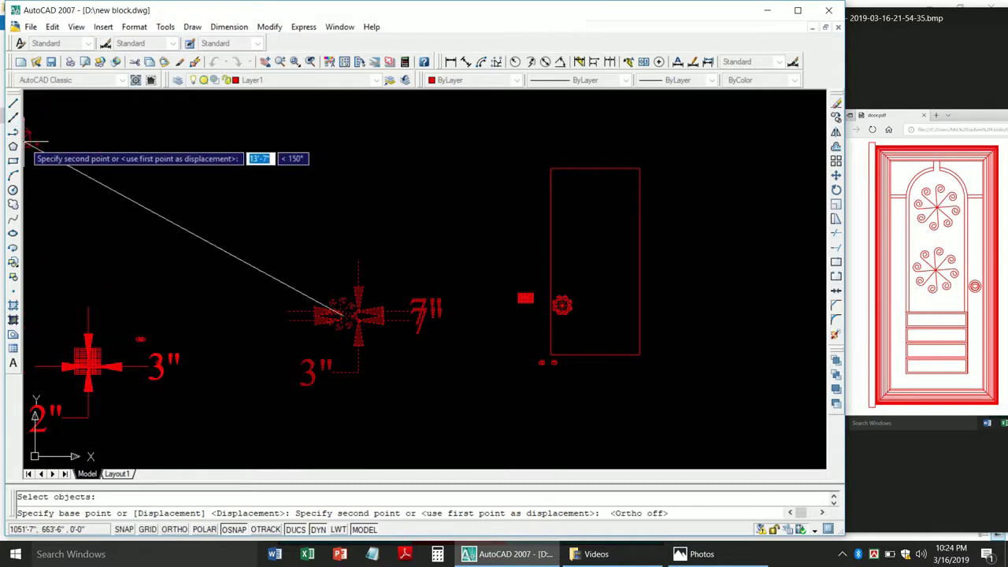
{"action": "left_click", "coordinate": [45, 179]}
{"action": "scroll", "coordinate": [45, 180], "scroll_direction": "down", "scroll_amount": 2}
{"action": "scroll", "coordinate": [180, 207], "scroll_direction": "up", "scroll_amount": 3}
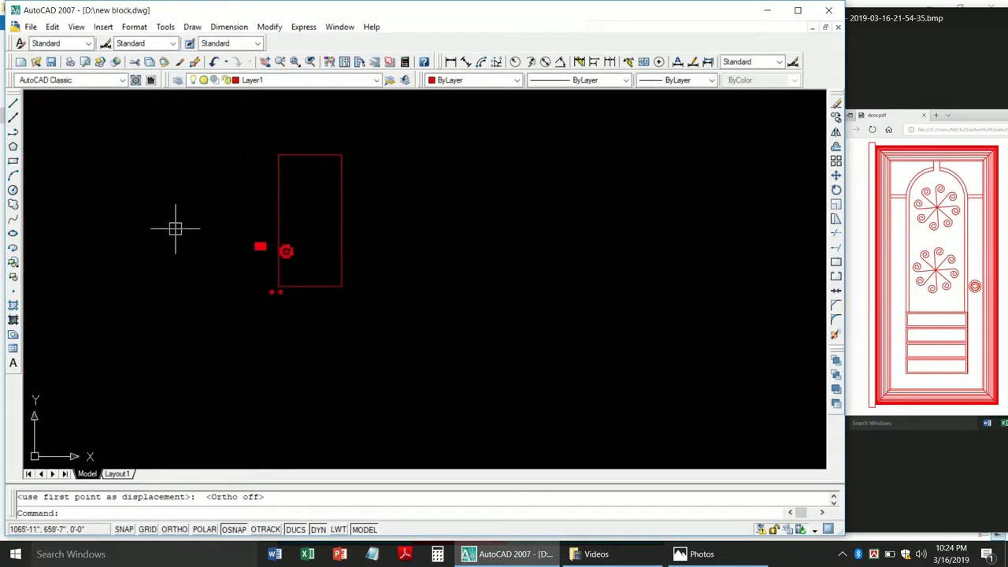
{"action": "scroll", "coordinate": [247, 151], "scroll_direction": "up", "scroll_amount": 3}
{"action": "scroll", "coordinate": [281, 451], "scroll_direction": "up", "scroll_amount": 3}
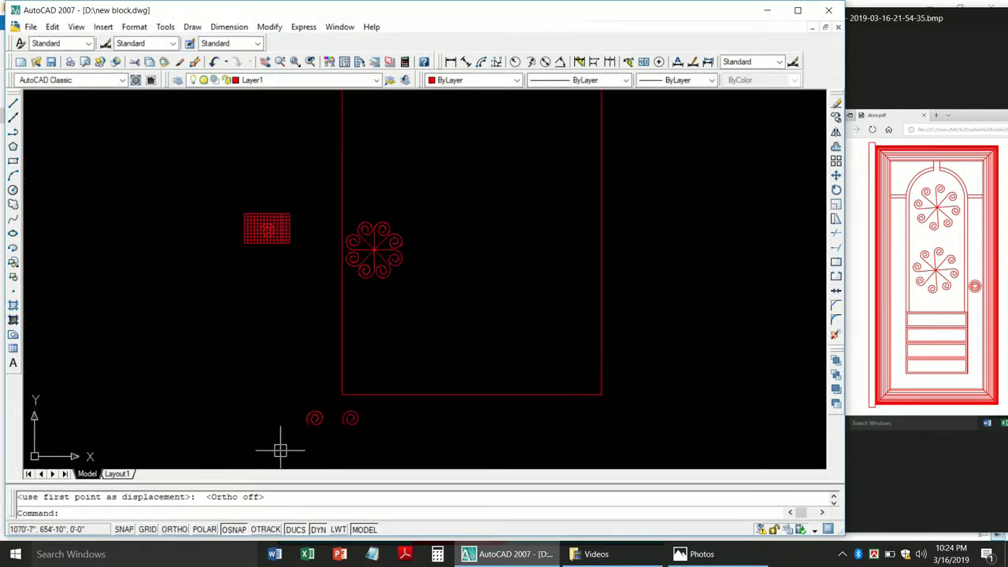
{"action": "left_click", "coordinate": [369, 458]}
{"action": "left_click", "coordinate": [293, 436]}
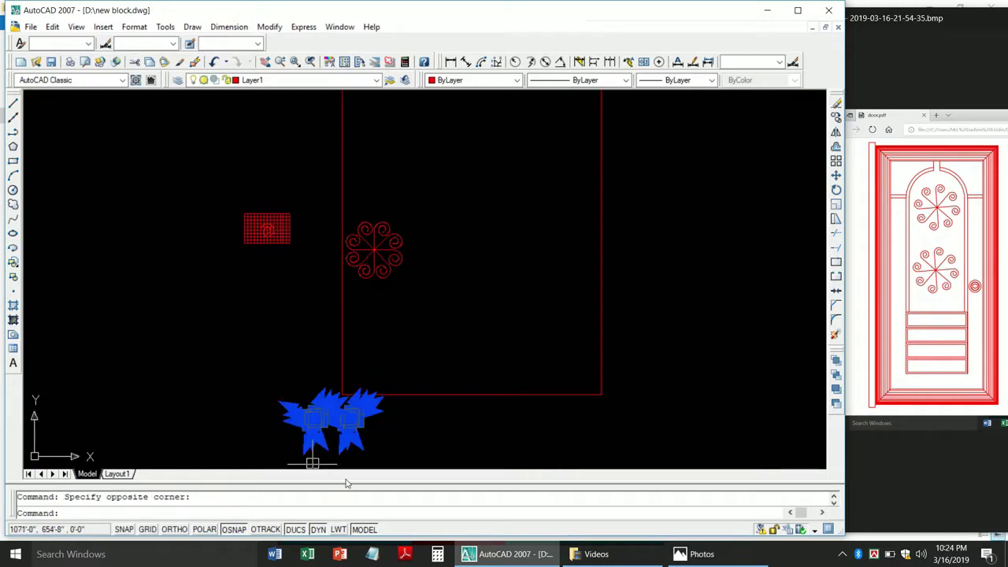
Delete the two small spirals below the door.
{"action": "key", "text": "Delete"}
{"action": "scroll", "coordinate": [308, 455], "scroll_direction": "down", "scroll_amount": 1}
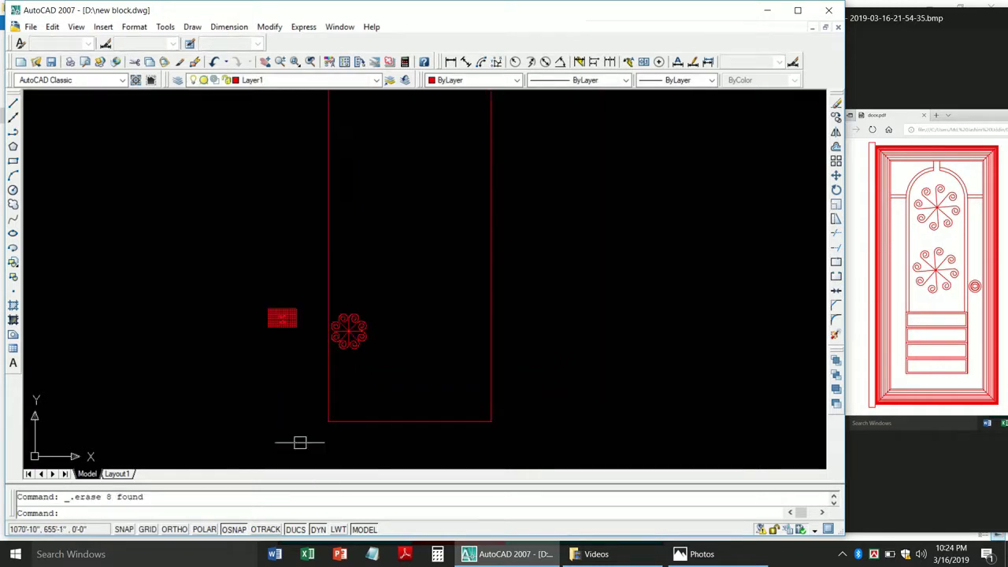
{"action": "scroll", "coordinate": [298, 425], "scroll_direction": "down", "scroll_amount": 1}
{"action": "scroll", "coordinate": [365, 391], "scroll_direction": "up", "scroll_amount": 1}
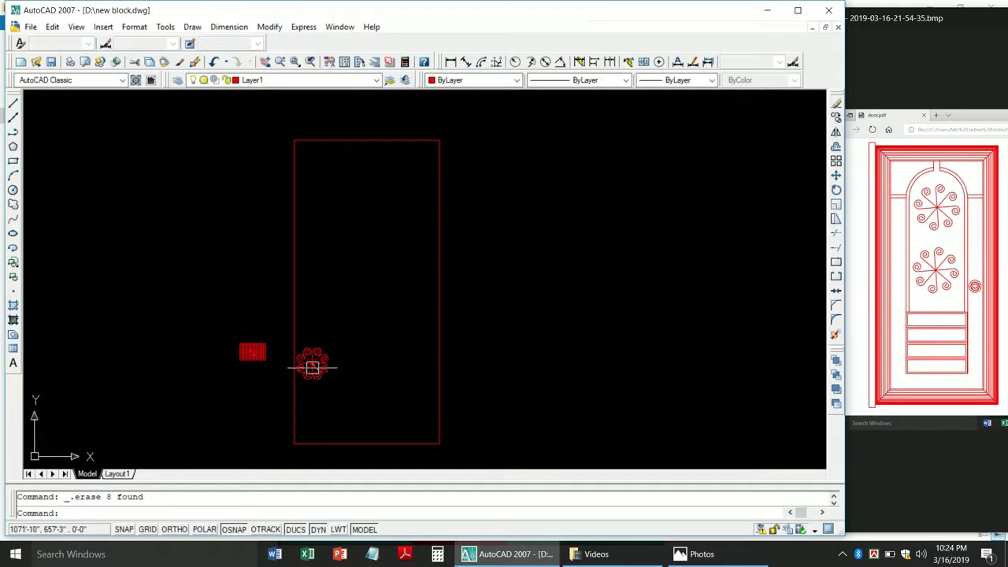
Window-select only the rosette and move it higher, more central inside the door rectangle.
{"action": "type", "text": "m"}
{"action": "key", "text": "Return"}
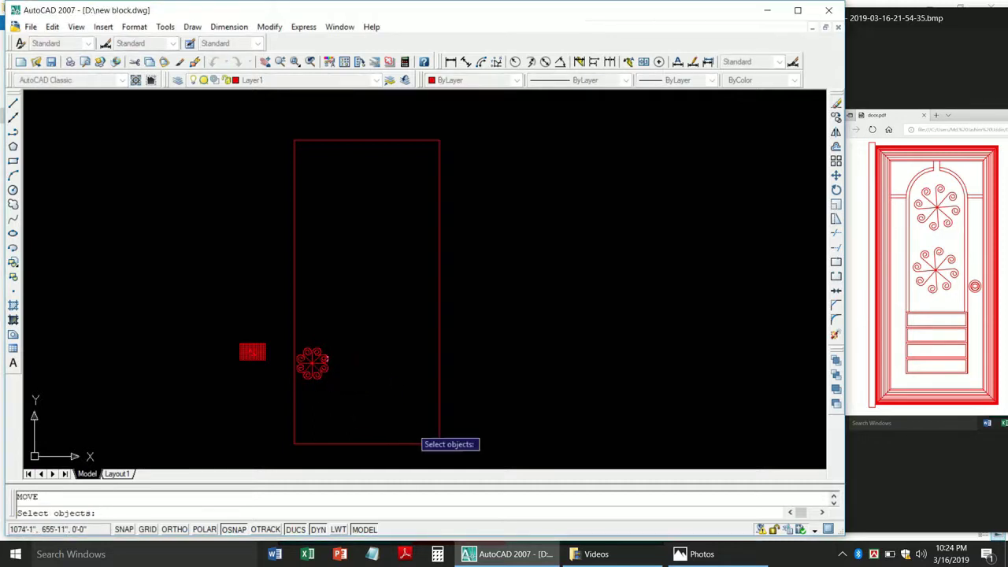
{"action": "left_click", "coordinate": [288, 333]}
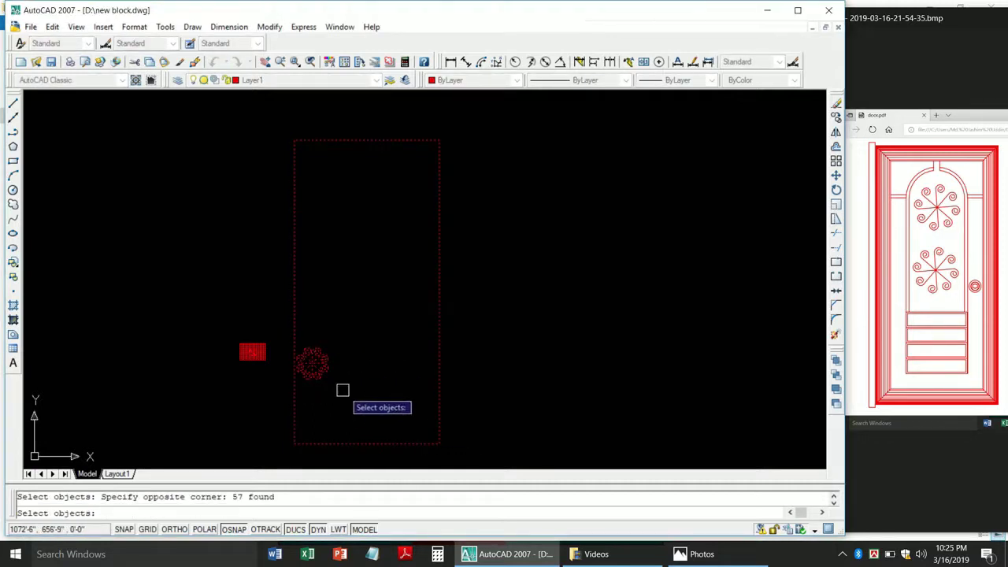
{"action": "key", "text": "Escape"}
{"action": "type", "text": "m"}
{"action": "key", "text": "Return"}
{"action": "left_click", "coordinate": [274, 329]}
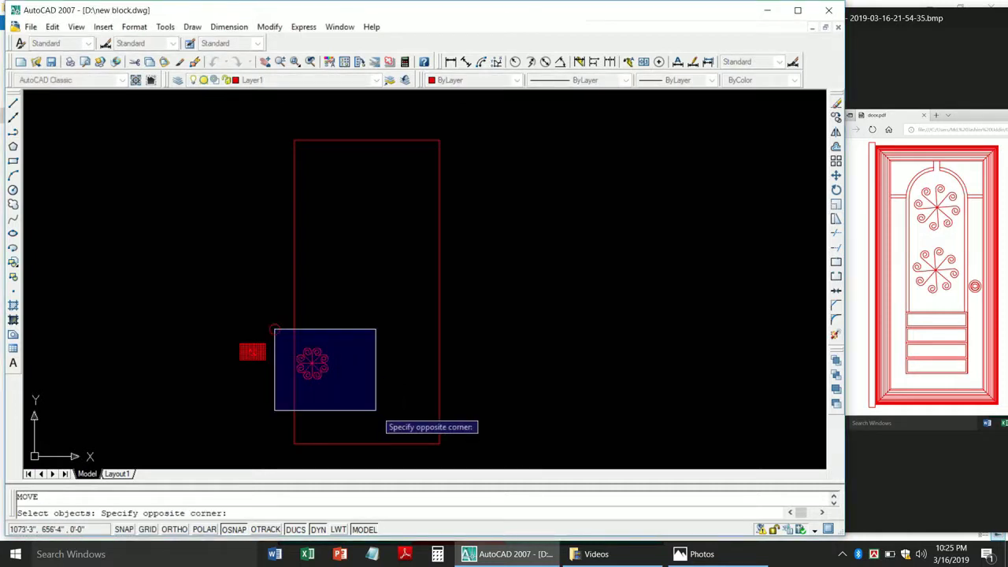
{"action": "left_click", "coordinate": [376, 410]}
{"action": "key", "text": "Return"}
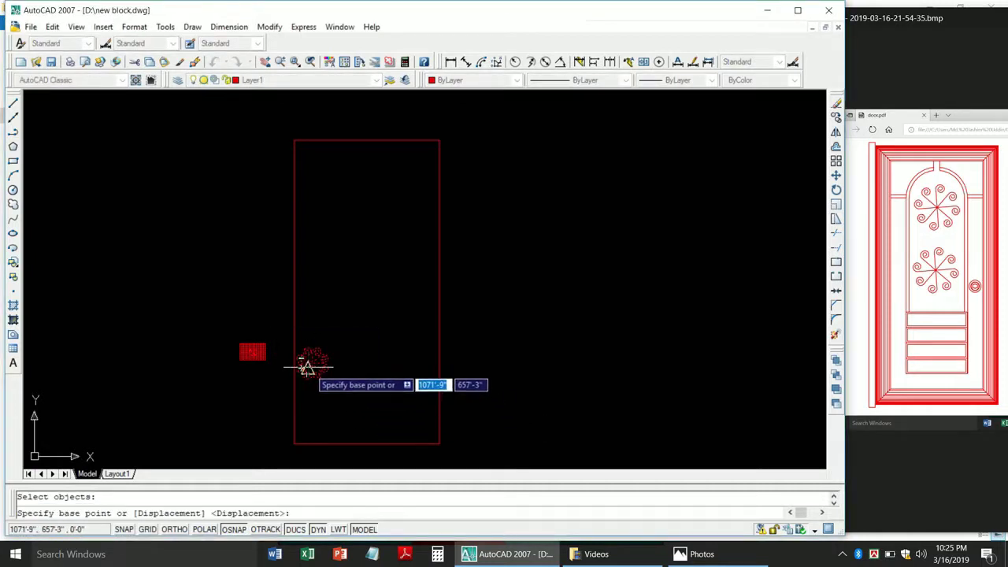
{"action": "scroll", "coordinate": [308, 364], "scroll_direction": "up", "scroll_amount": 5}
{"action": "left_click", "coordinate": [312, 360]}
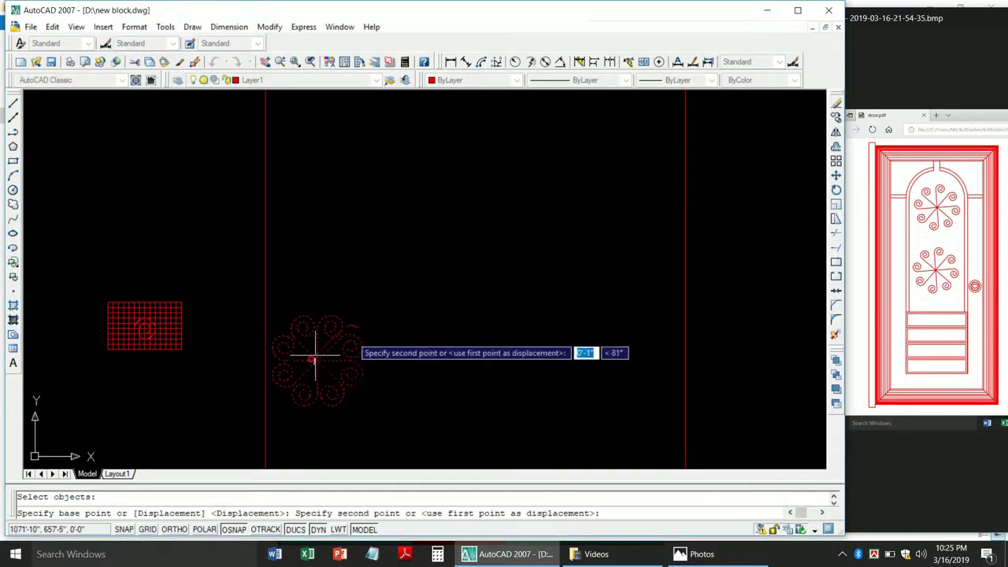
{"action": "left_click", "coordinate": [431, 224]}
{"action": "scroll", "coordinate": [331, 364], "scroll_direction": "down", "scroll_amount": 6}
{"action": "scroll", "coordinate": [325, 335], "scroll_direction": "up", "scroll_amount": 3}
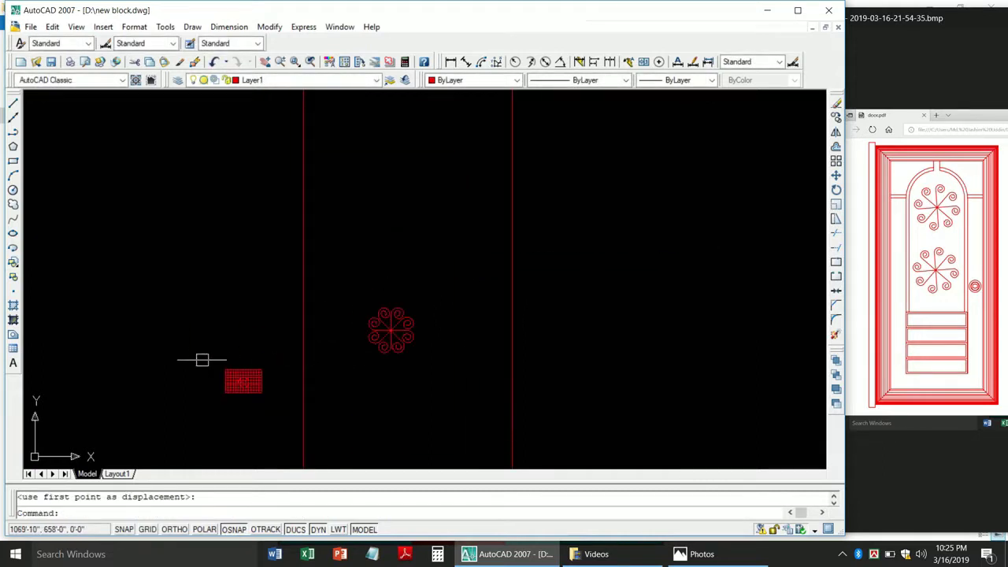
{"action": "scroll", "coordinate": [202, 360], "scroll_direction": "down", "scroll_amount": 3}
{"action": "scroll", "coordinate": [319, 344], "scroll_direction": "down", "scroll_amount": 2}
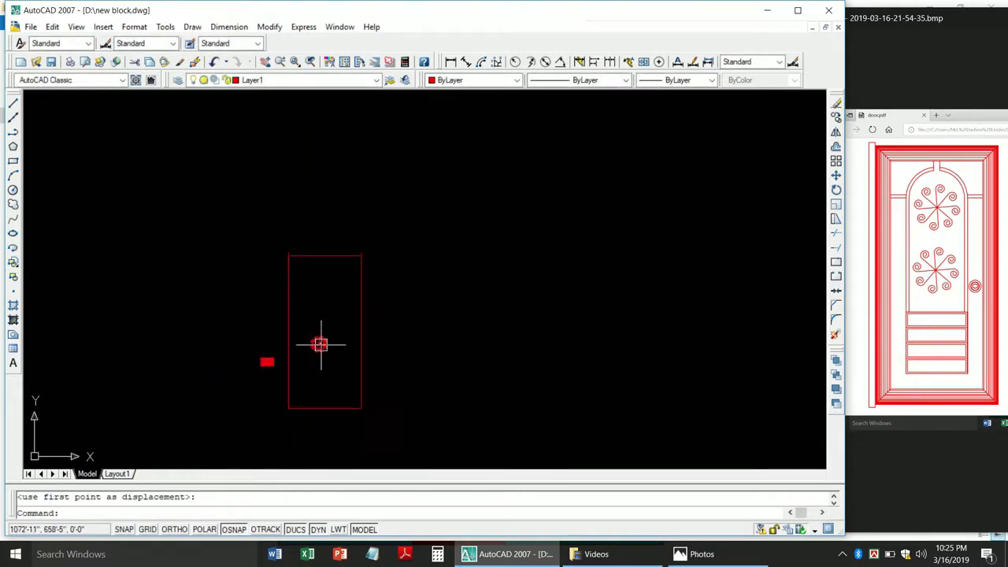
{"action": "scroll", "coordinate": [320, 349], "scroll_direction": "up", "scroll_amount": 1}
{"action": "scroll", "coordinate": [320, 349], "scroll_direction": "up", "scroll_amount": 1}
{"action": "scroll", "coordinate": [364, 307], "scroll_direction": "down", "scroll_amount": 2}
{"action": "scroll", "coordinate": [347, 349], "scroll_direction": "up", "scroll_amount": 3}
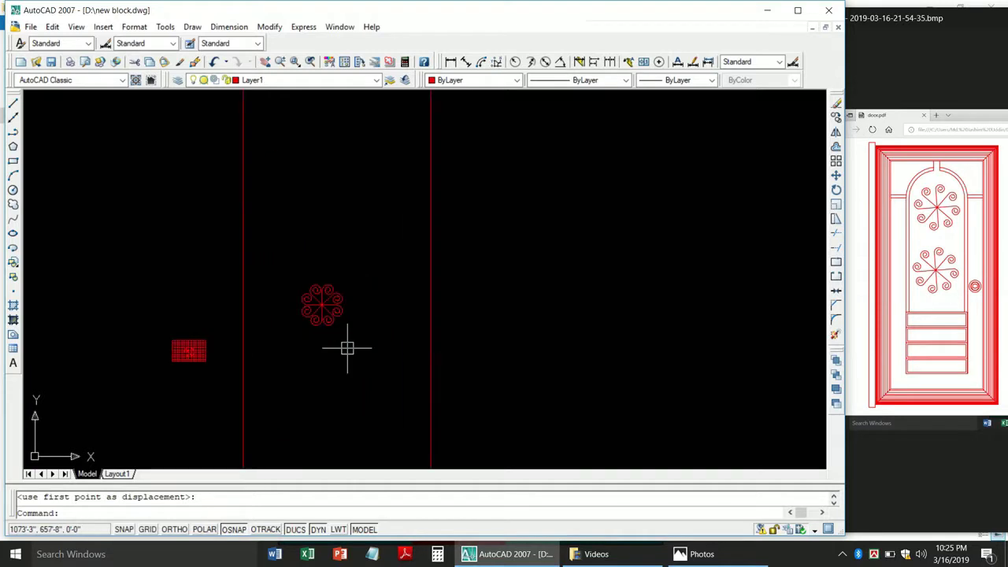
{"action": "scroll", "coordinate": [347, 349], "scroll_direction": "down", "scroll_amount": 2}
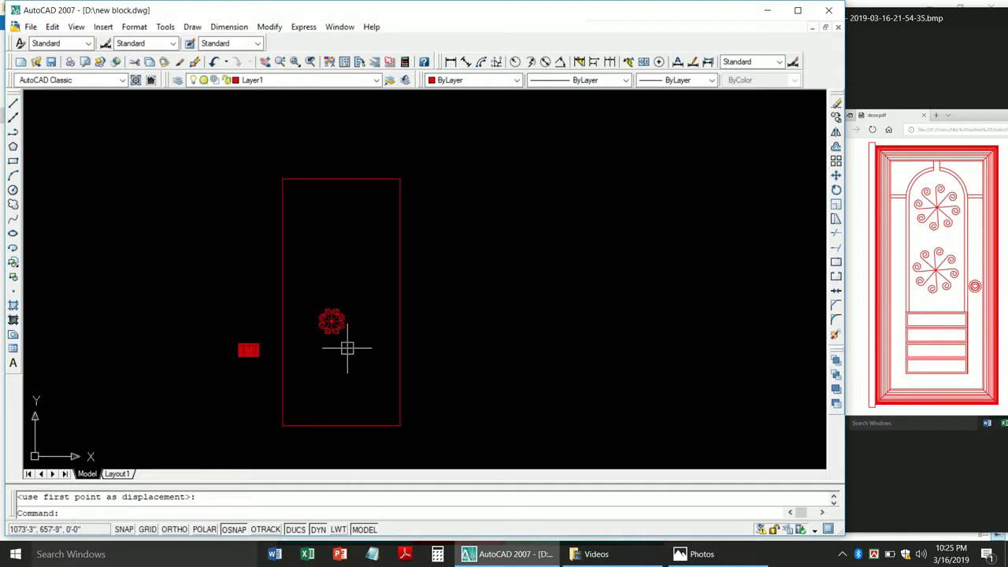
Offset the door rectangle 5 inward to create the inner frame rectangle.
{"action": "type", "text": "o"}
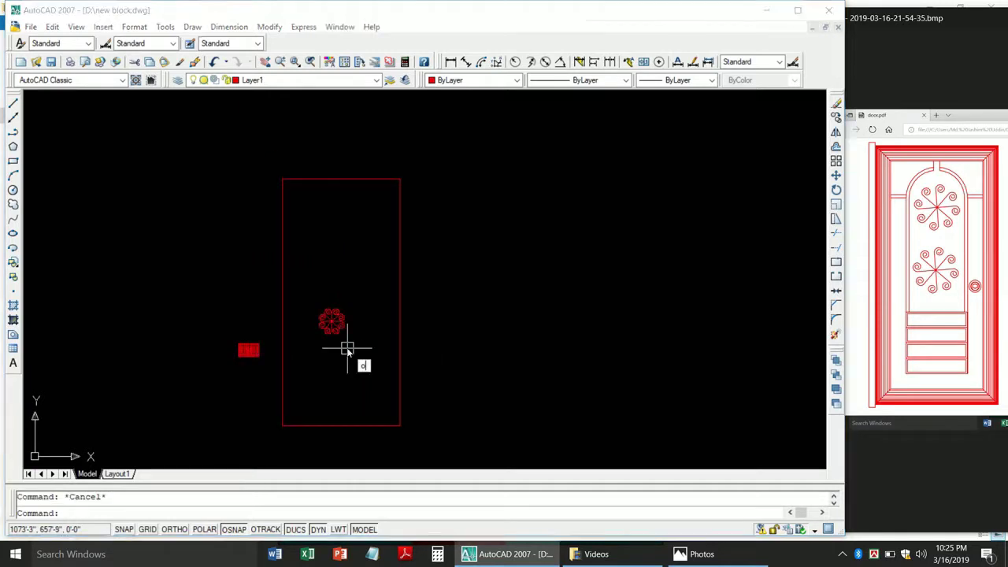
{"action": "key", "text": "Return"}
{"action": "type", "text": "5"}
{"action": "key", "text": "Return"}
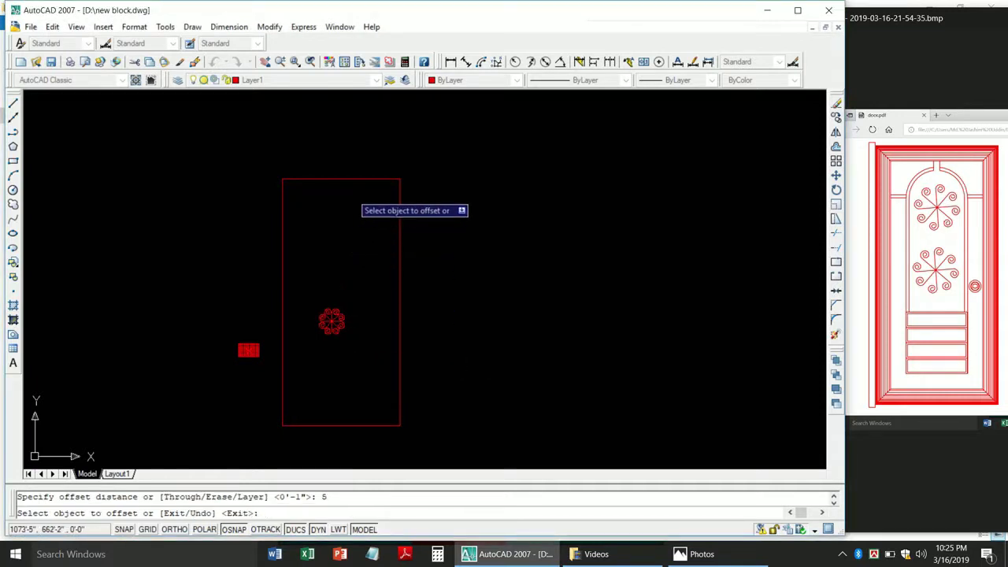
{"action": "left_click", "coordinate": [353, 180]}
{"action": "left_click", "coordinate": [364, 236]}
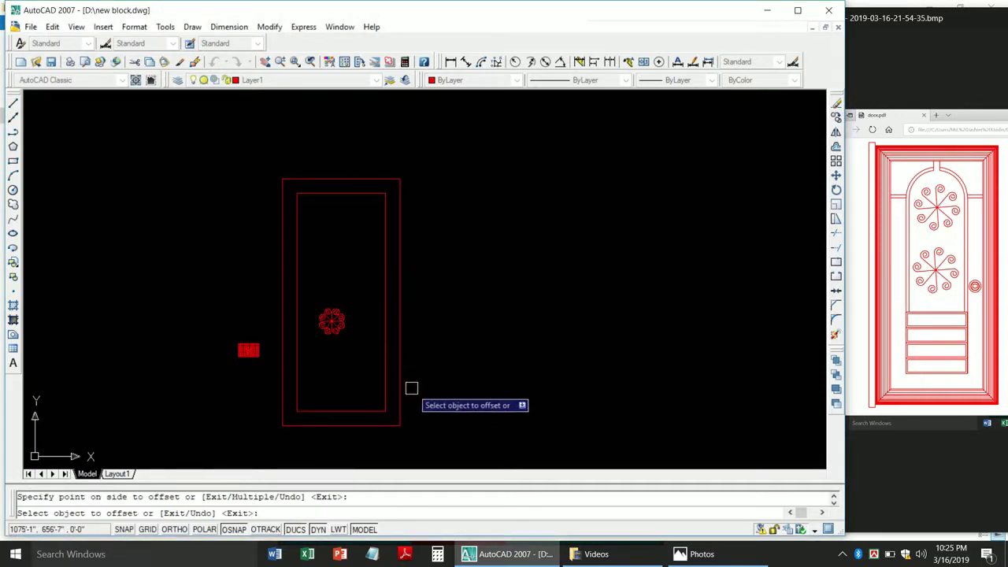
{"action": "key", "text": "Return"}
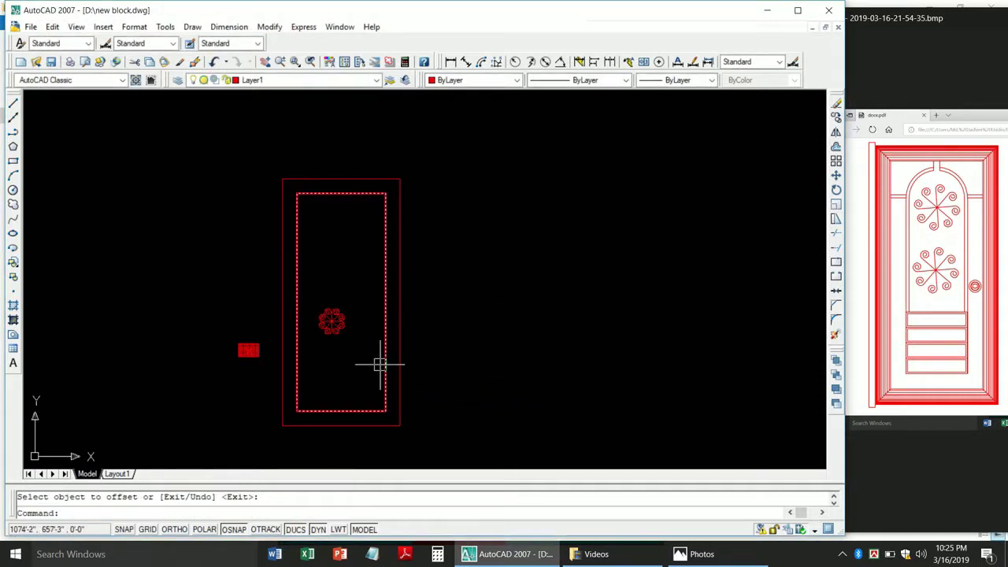
Draw mitre lines joining the outer and inner bottom-right and bottom-left corners.
{"action": "type", "text": "l"}
{"action": "key", "text": "Return"}
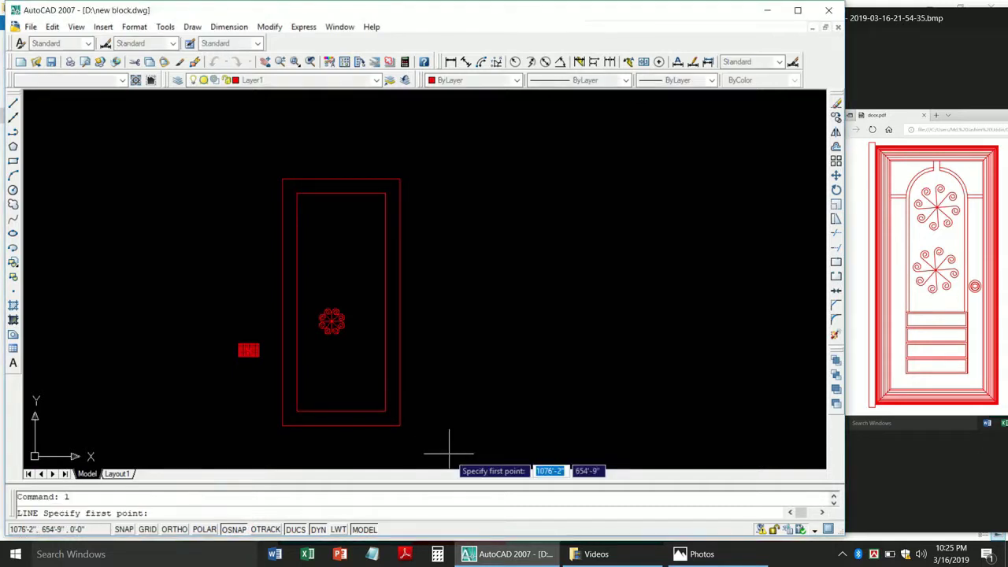
{"action": "scroll", "coordinate": [399, 453], "scroll_direction": "up", "scroll_amount": 2}
{"action": "scroll", "coordinate": [400, 440], "scroll_direction": "up", "scroll_amount": 3}
{"action": "left_click", "coordinate": [400, 398]}
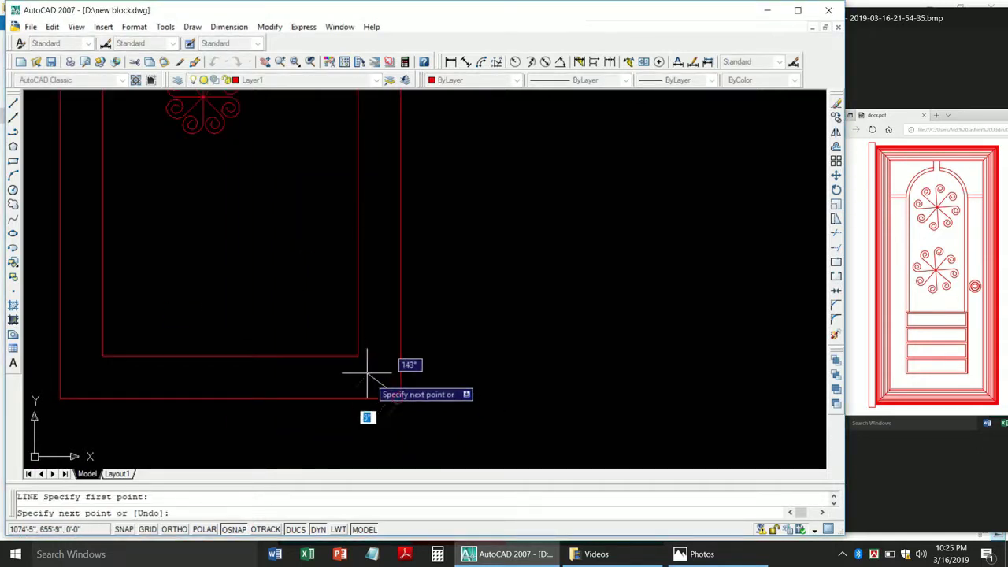
{"action": "left_click", "coordinate": [358, 356]}
{"action": "key", "text": "Return"}
{"action": "key", "text": "Return"}
{"action": "scroll", "coordinate": [520, 390], "scroll_direction": "down", "scroll_amount": 2}
{"action": "scroll", "coordinate": [315, 414], "scroll_direction": "up", "scroll_amount": 3}
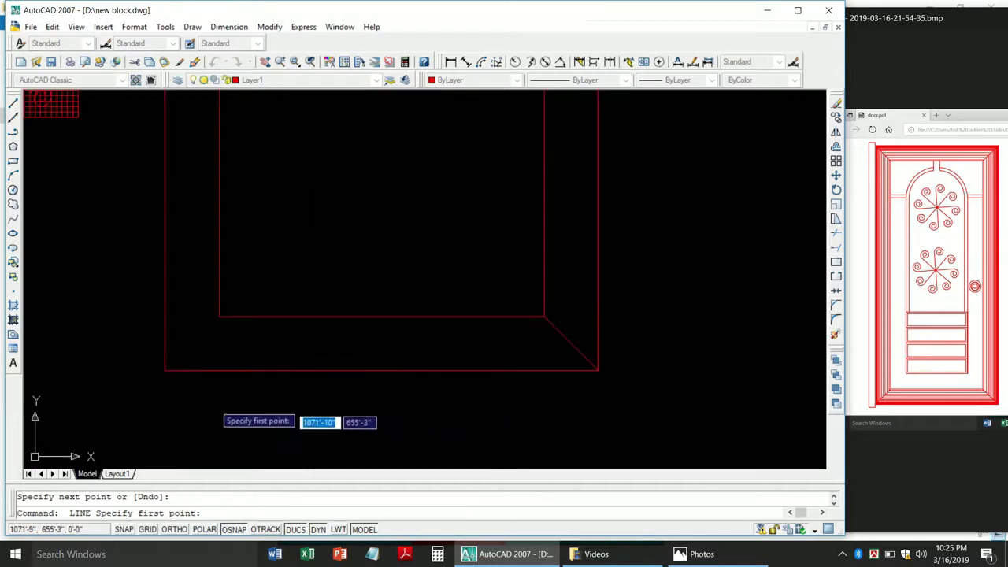
{"action": "left_click", "coordinate": [162, 368]}
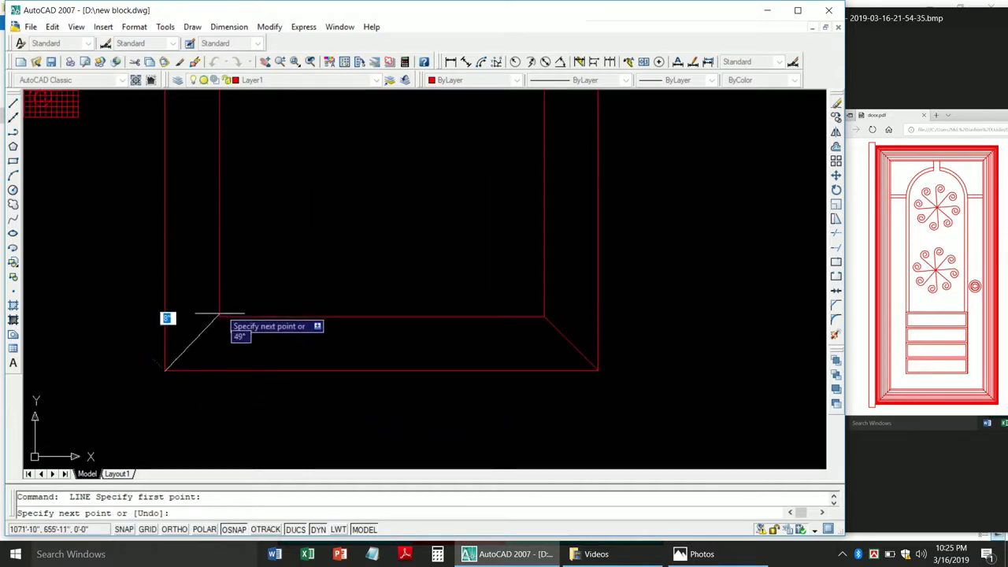
{"action": "left_click", "coordinate": [219, 316]}
{"action": "key", "text": "Return"}
{"action": "key", "text": "Return"}
Draw mitre lines joining the outer and inner top-left and top-right corners.
{"action": "scroll", "coordinate": [252, 388], "scroll_direction": "down", "scroll_amount": 3}
{"action": "scroll", "coordinate": [260, 354], "scroll_direction": "down", "scroll_amount": 2}
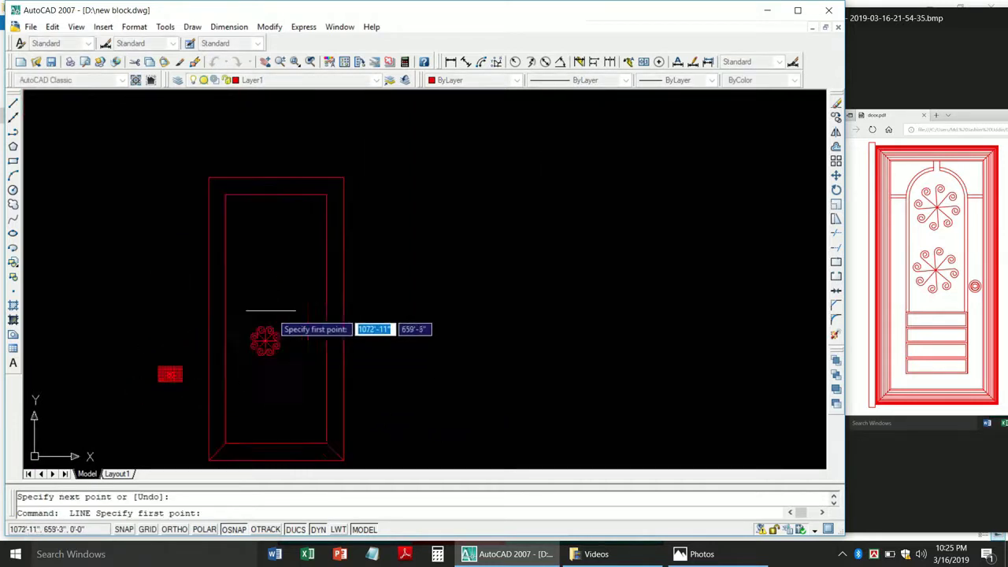
{"action": "scroll", "coordinate": [236, 268], "scroll_direction": "up", "scroll_amount": 2}
{"action": "left_click", "coordinate": [181, 122]}
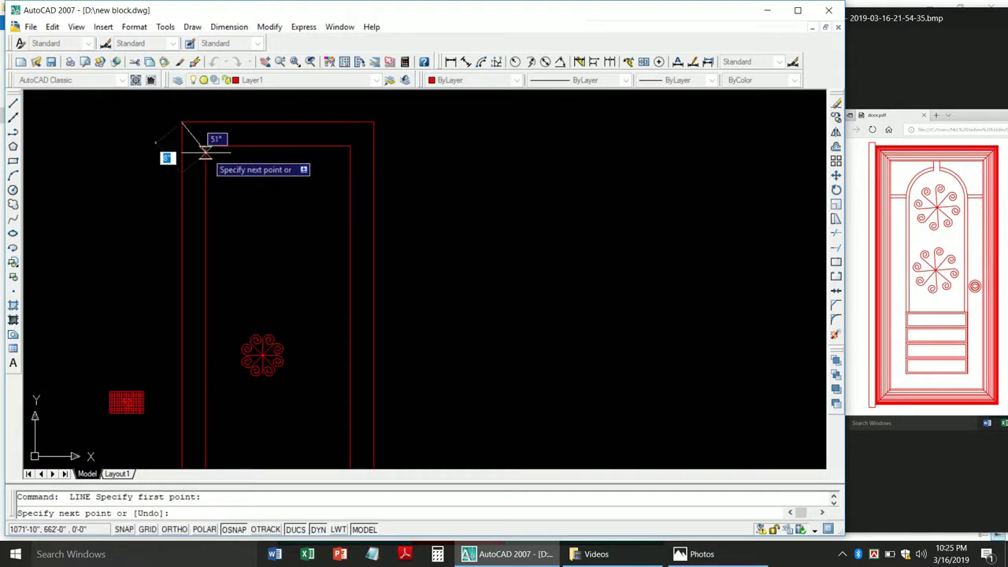
{"action": "left_click", "coordinate": [206, 145]}
{"action": "key", "text": "Return"}
{"action": "key", "text": "Return"}
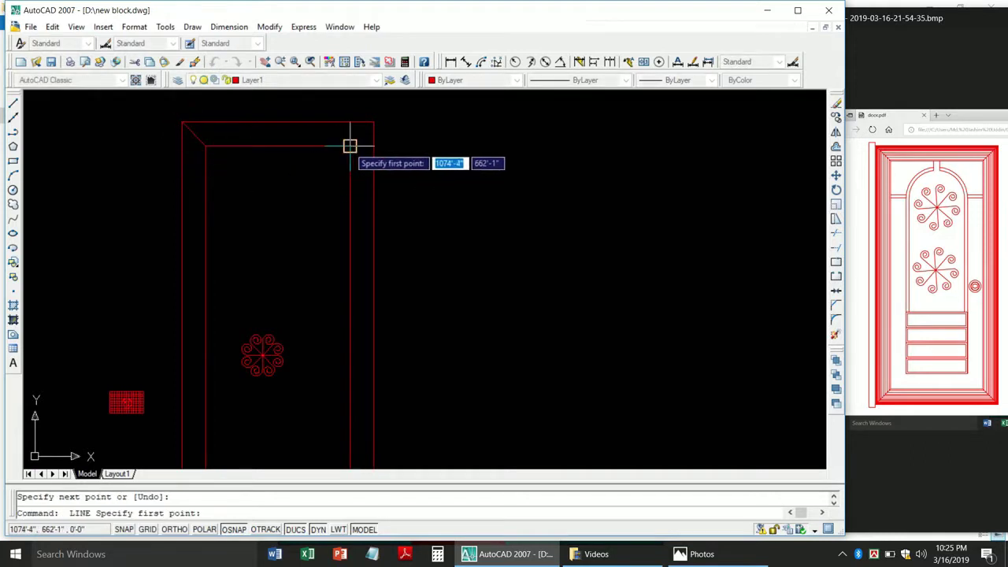
{"action": "left_click", "coordinate": [349, 146]}
{"action": "left_click", "coordinate": [373, 122]}
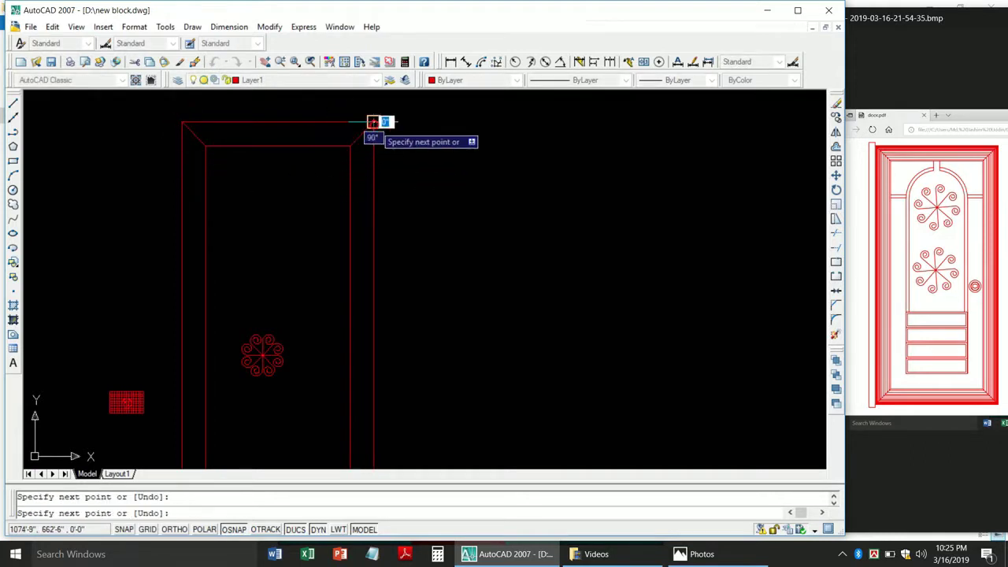
{"action": "key", "text": "Return"}
{"action": "scroll", "coordinate": [410, 233], "scroll_direction": "down", "scroll_amount": 4}
{"action": "scroll", "coordinate": [405, 260], "scroll_direction": "up", "scroll_amount": 3}
{"action": "left_click", "coordinate": [403, 266]}
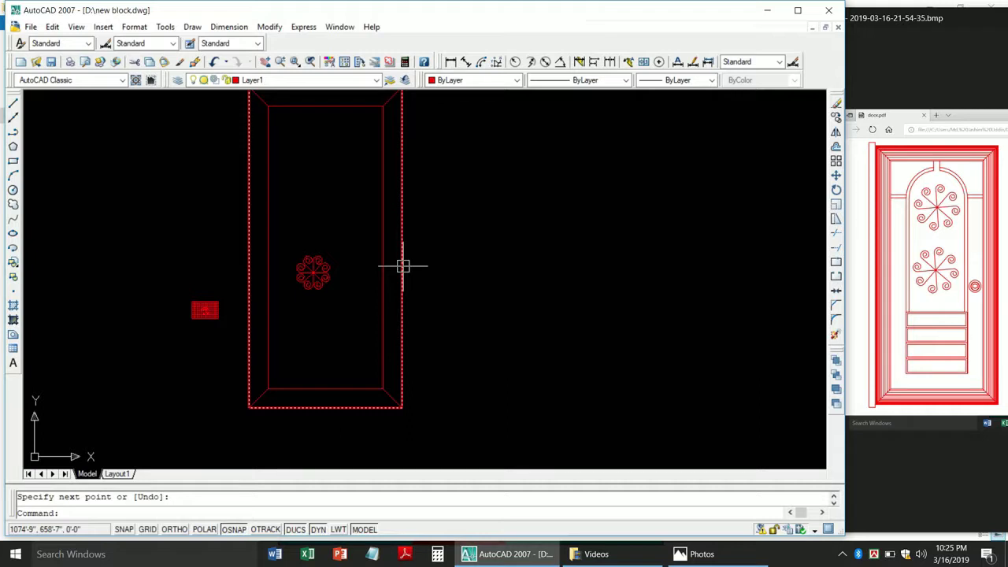
{"action": "key", "text": "Escape"}
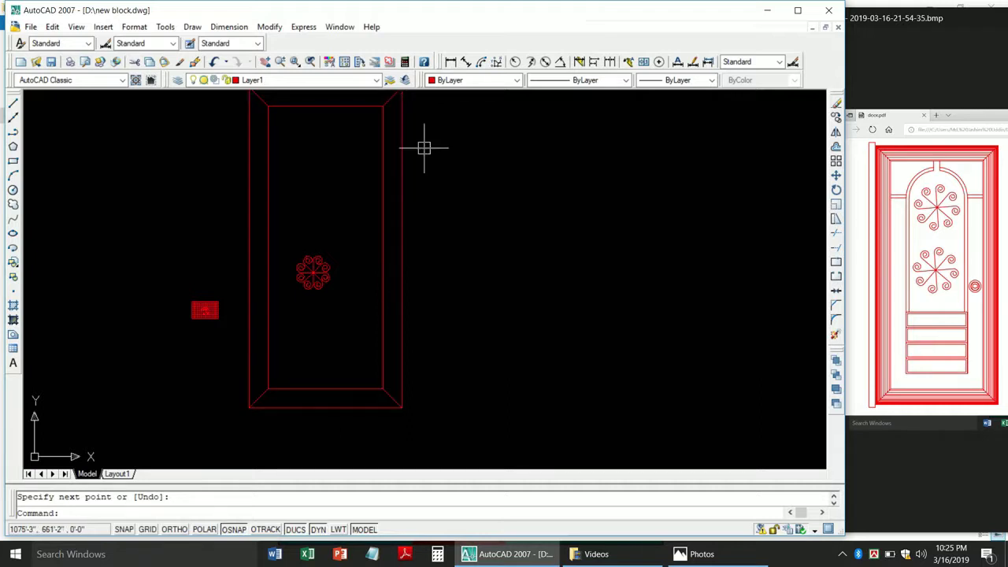
{"action": "left_click", "coordinate": [383, 252]}
{"action": "scroll", "coordinate": [380, 254], "scroll_direction": "down", "scroll_amount": 2}
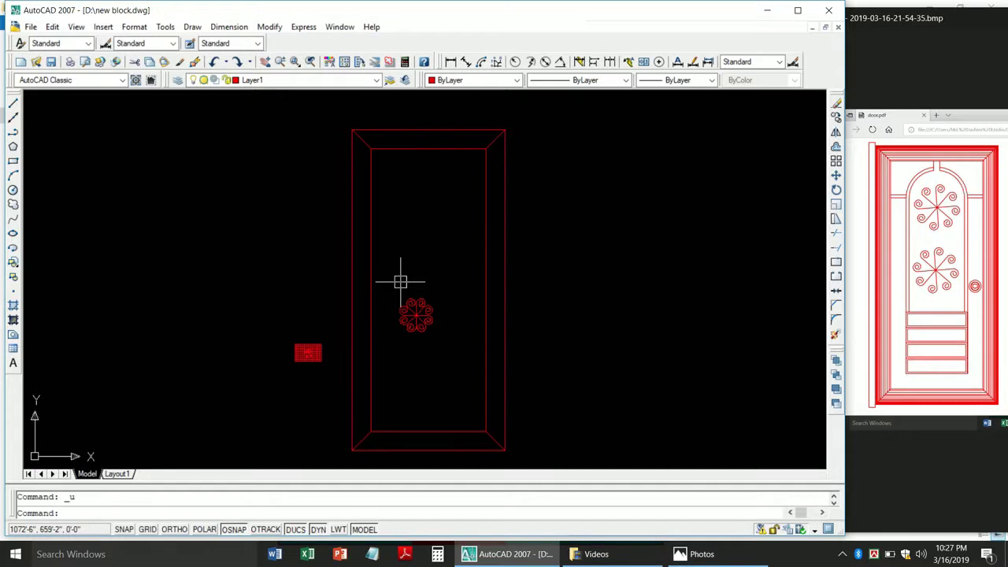
Offset the inner frame rectangle 5 units further inside the frame.
{"action": "type", "text": "o"}
{"action": "key", "text": "Return"}
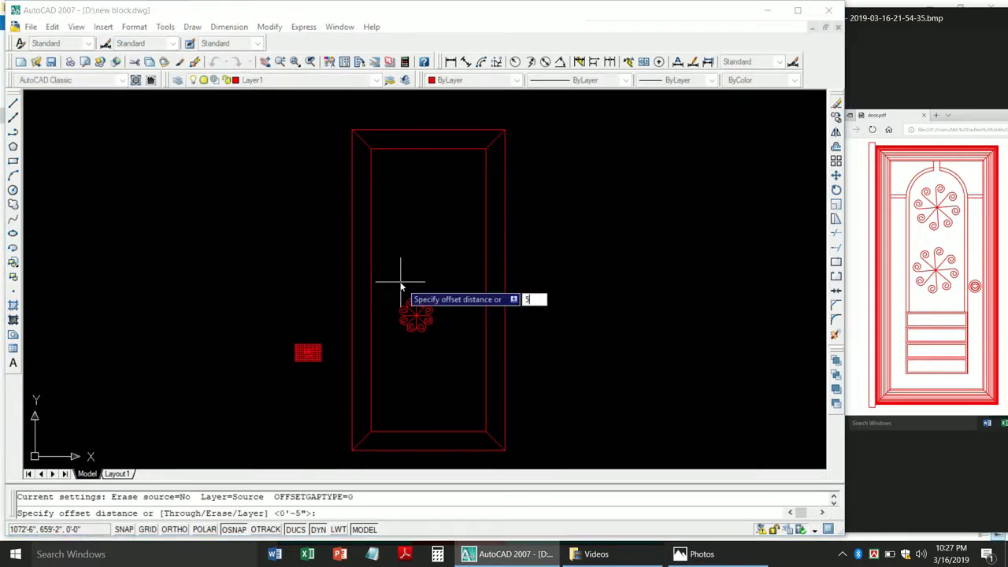
{"action": "type", "text": "5"}
{"action": "key", "text": "Return"}
{"action": "left_click", "coordinate": [447, 149]}
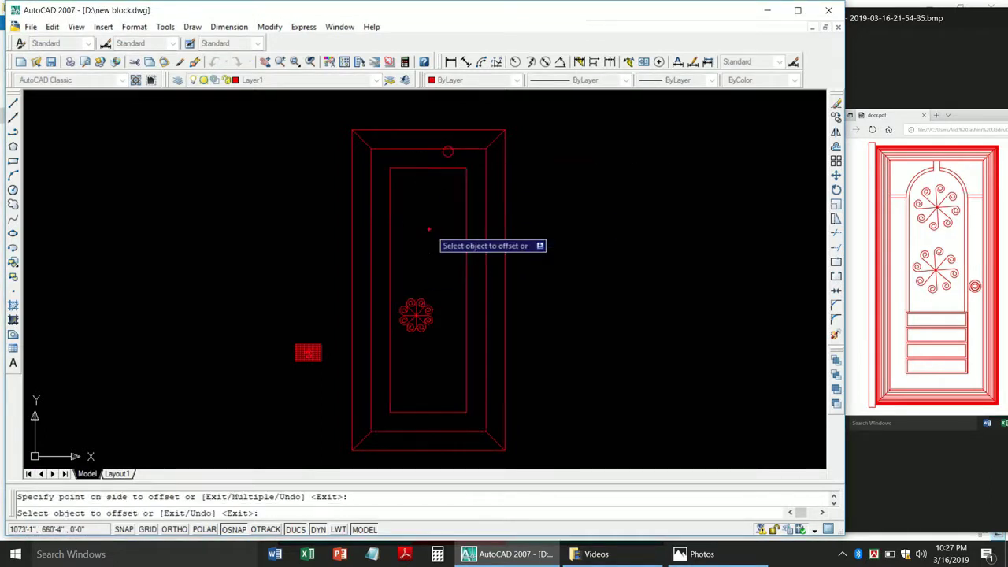
{"action": "left_click", "coordinate": [447, 269]}
{"action": "key", "text": "Return"}
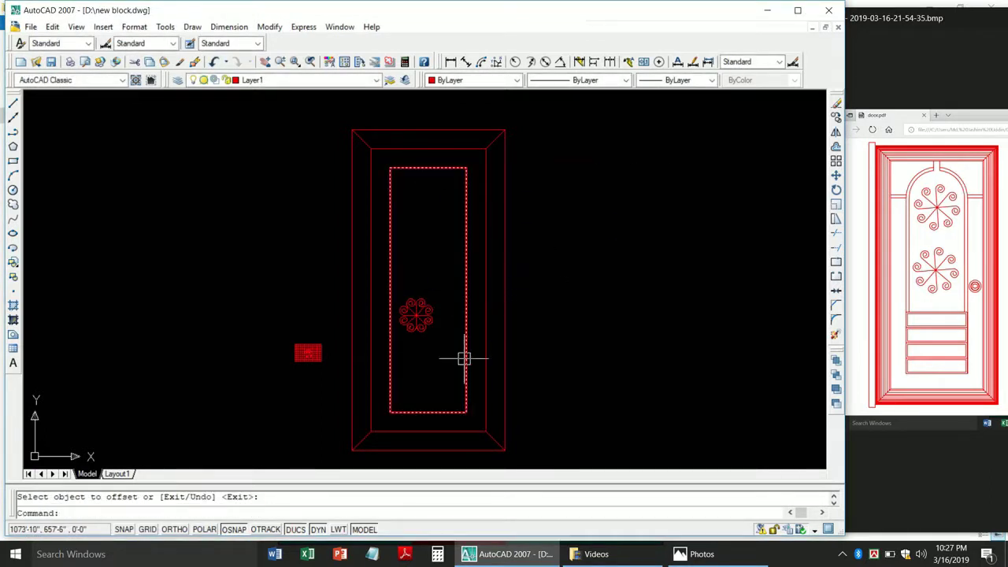
{"action": "key", "text": "Return"}
Offset the middle frame's top edge 12 units downward to form the top rail.
{"action": "type", "text": "o"}
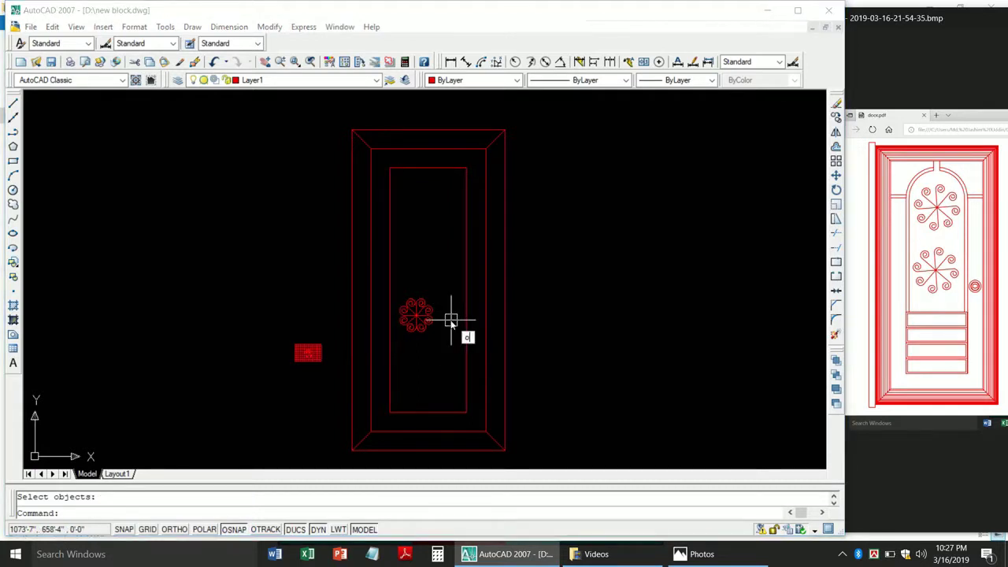
{"action": "key", "text": "Return"}
{"action": "type", "text": "1"}
{"action": "key", "text": "Return"}
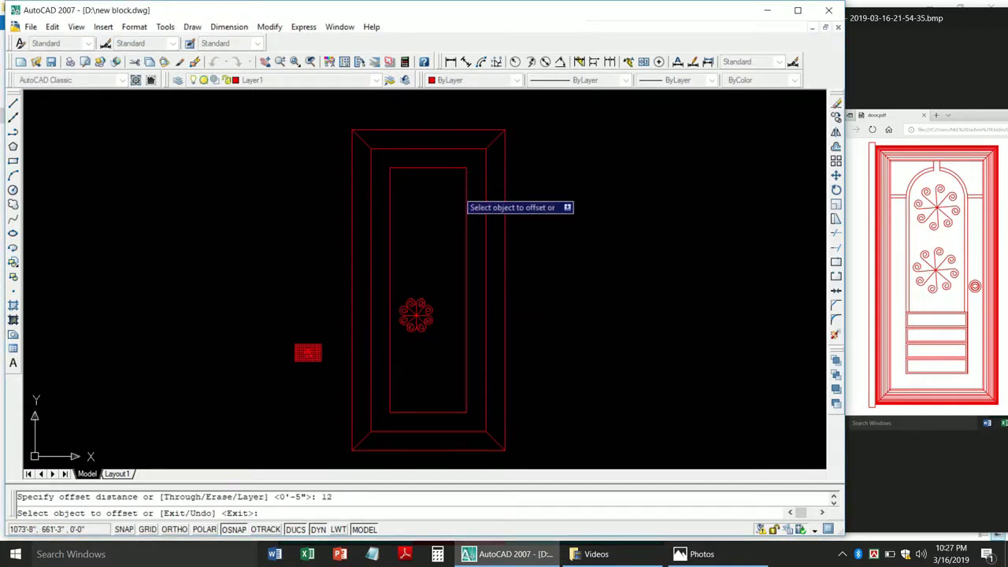
{"action": "left_click", "coordinate": [446, 149]}
{"action": "left_click", "coordinate": [445, 285]}
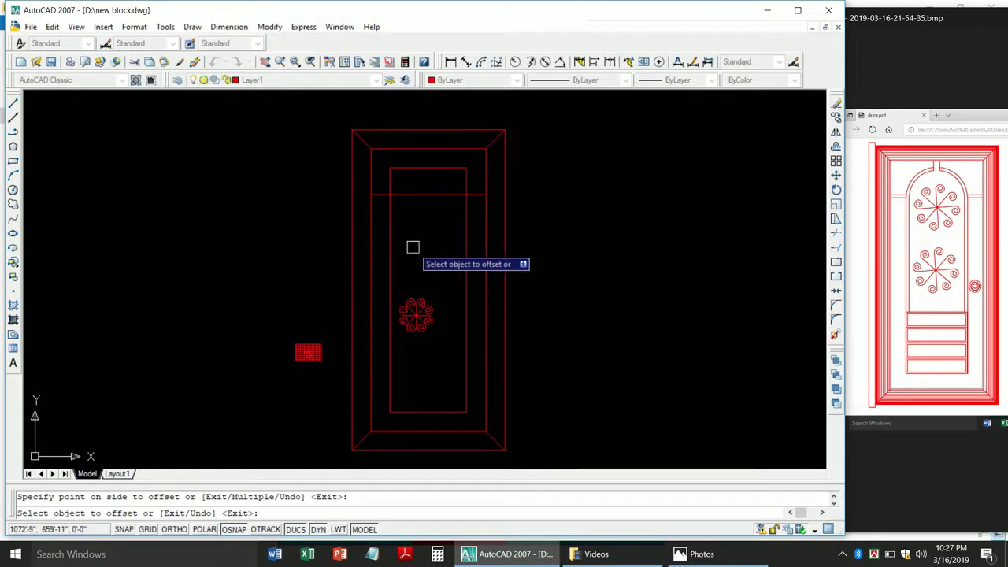
{"action": "scroll", "coordinate": [414, 244], "scroll_direction": "up", "scroll_amount": 1}
{"action": "scroll", "coordinate": [409, 315], "scroll_direction": "down", "scroll_amount": 1}
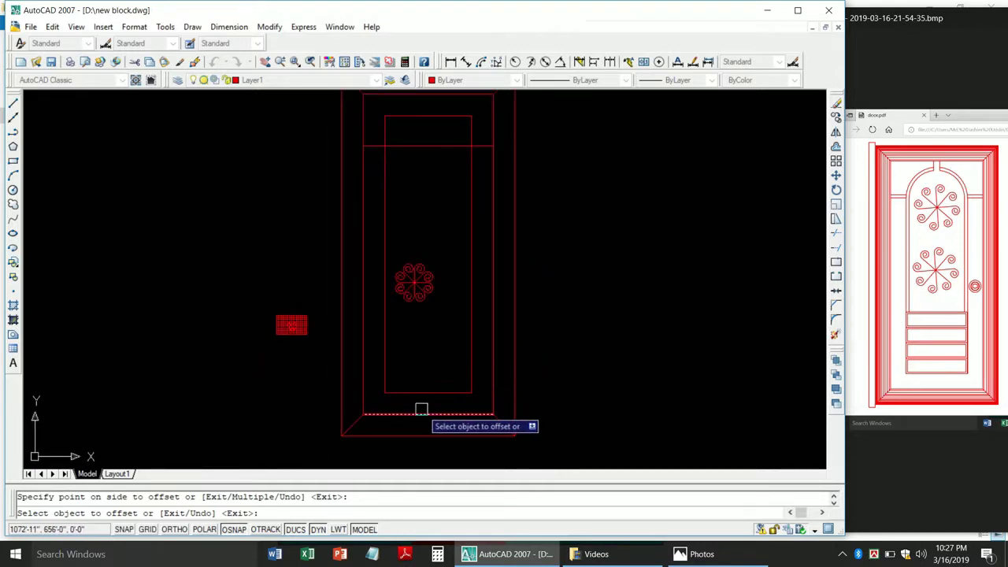
{"action": "key", "text": "Return"}
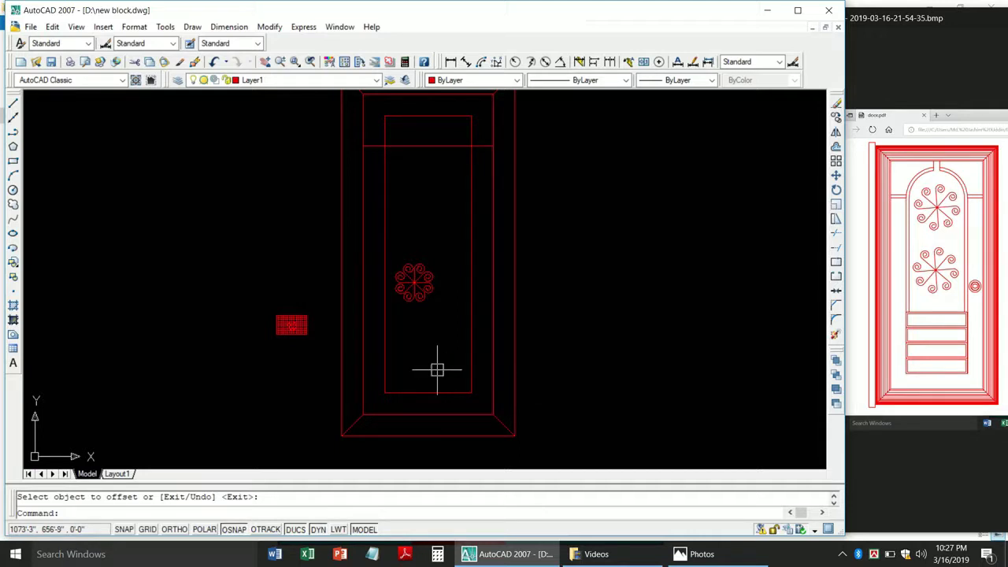
Stack three lines at 6-unit spacing above the innermost rectangle's bottom edge.
{"action": "key", "text": "Return"}
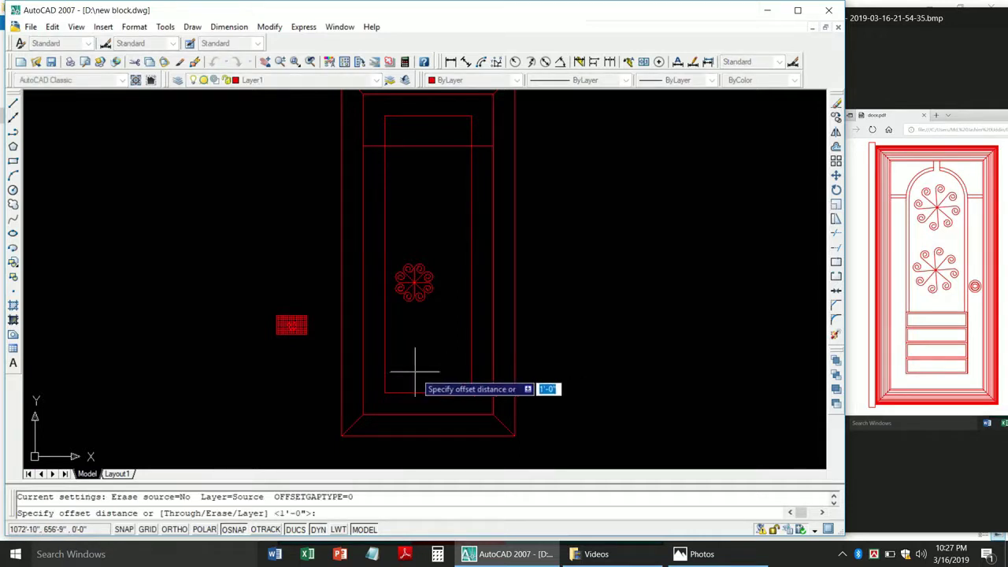
{"action": "type", "text": "6"}
{"action": "key", "text": "Return"}
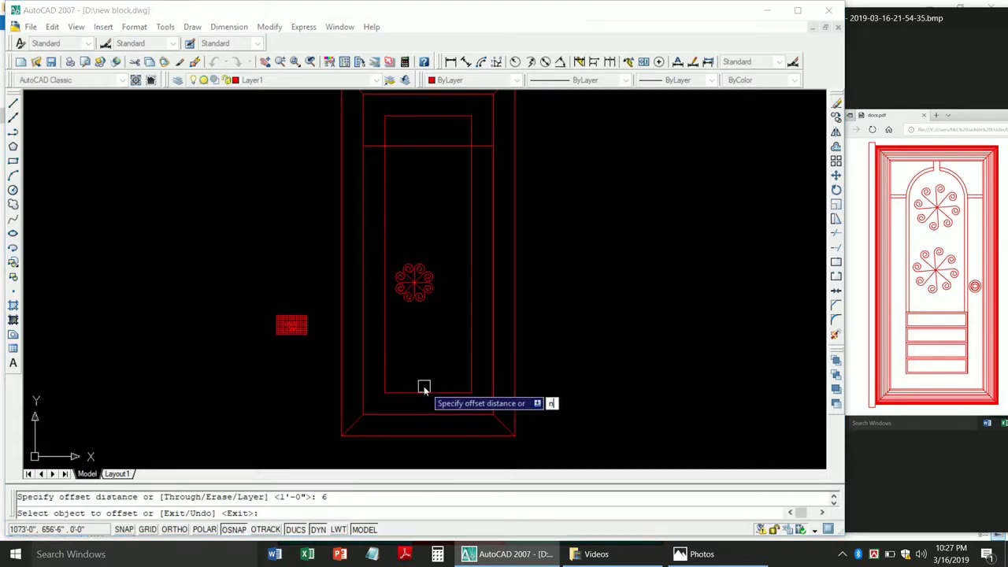
{"action": "key", "text": "Escape"}
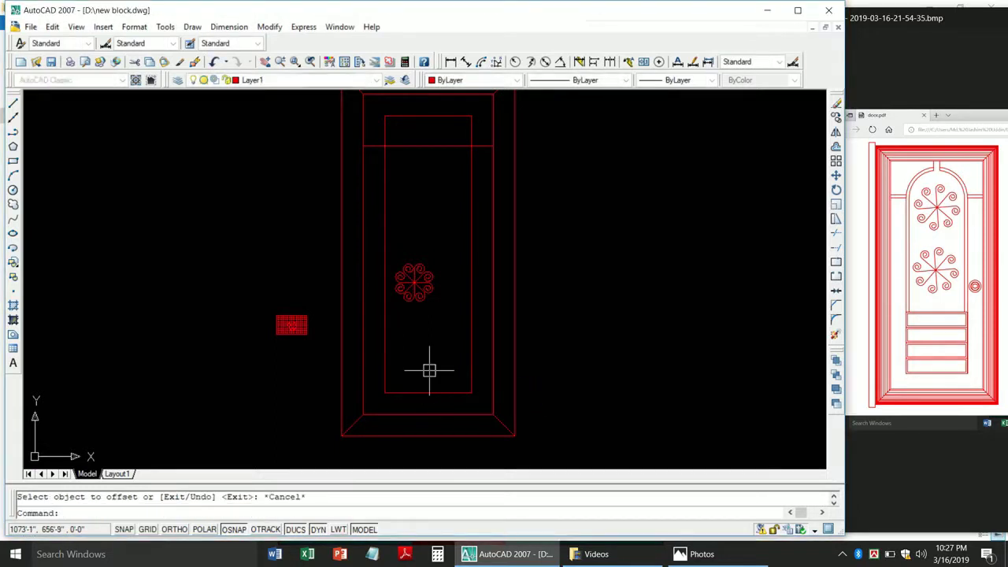
{"action": "key", "text": "Return"}
{"action": "key", "text": "Return"}
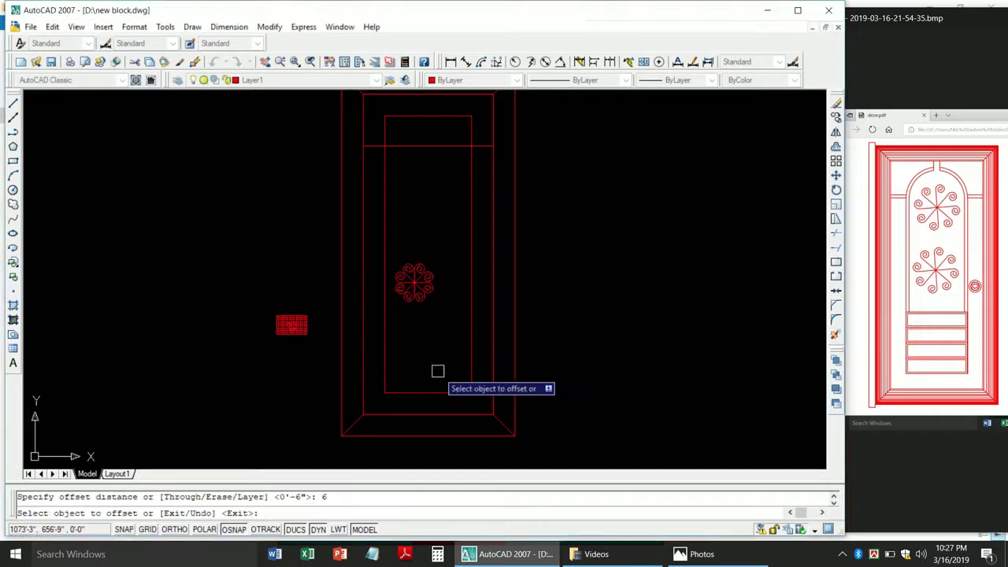
{"action": "left_click", "coordinate": [448, 391]}
{"action": "left_click", "coordinate": [435, 323]}
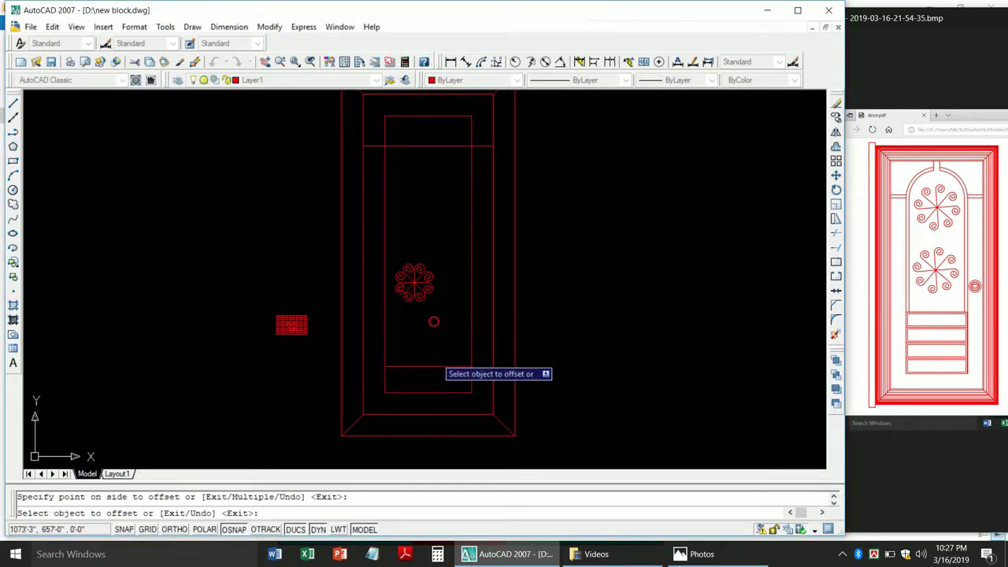
{"action": "left_click", "coordinate": [440, 365]}
{"action": "left_click", "coordinate": [437, 319]}
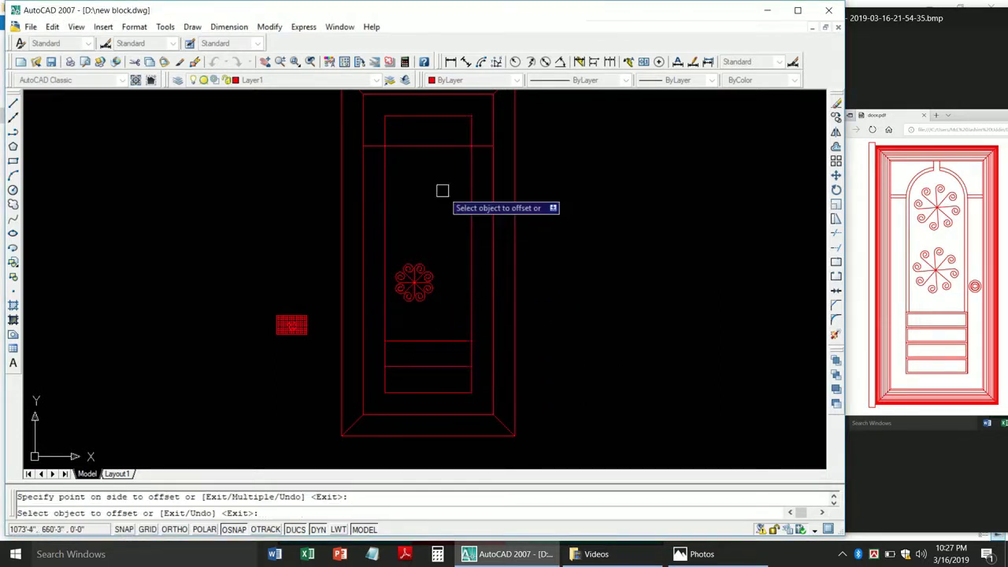
{"action": "left_click", "coordinate": [411, 341]}
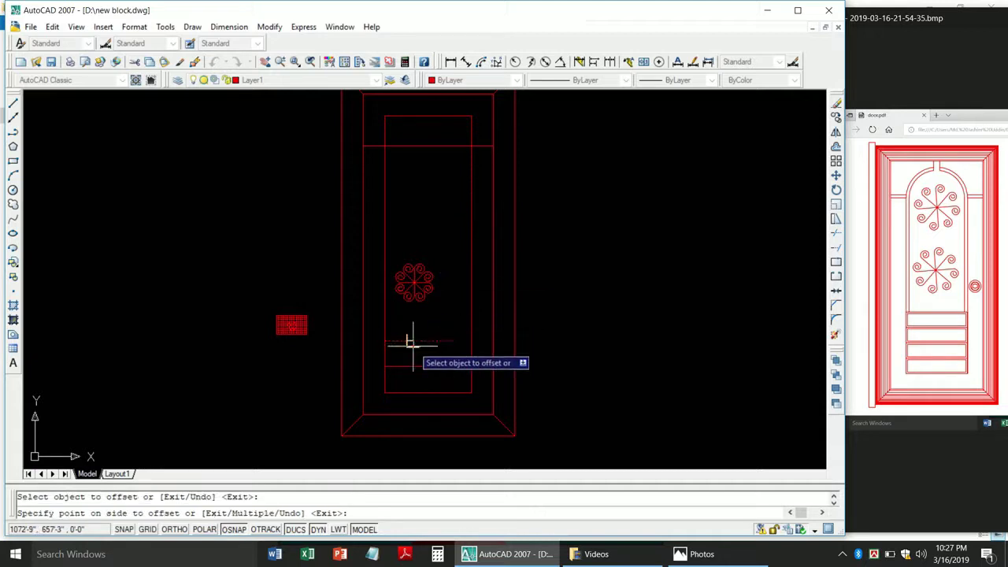
{"action": "left_click", "coordinate": [423, 326]}
{"action": "scroll", "coordinate": [392, 334], "scroll_direction": "down", "scroll_amount": 3}
{"action": "scroll", "coordinate": [392, 334], "scroll_direction": "up", "scroll_amount": 4}
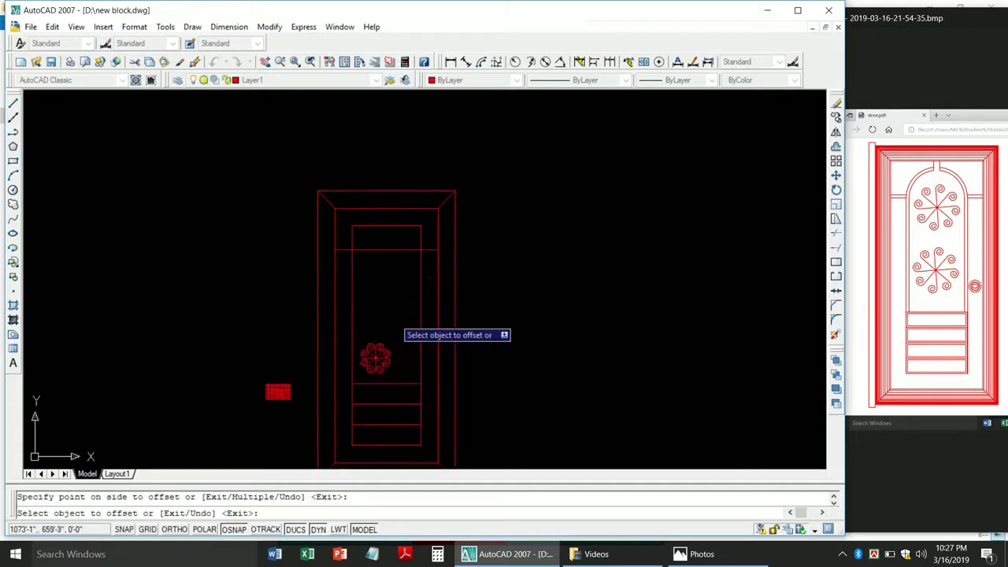
{"action": "scroll", "coordinate": [366, 371], "scroll_direction": "down", "scroll_amount": 1}
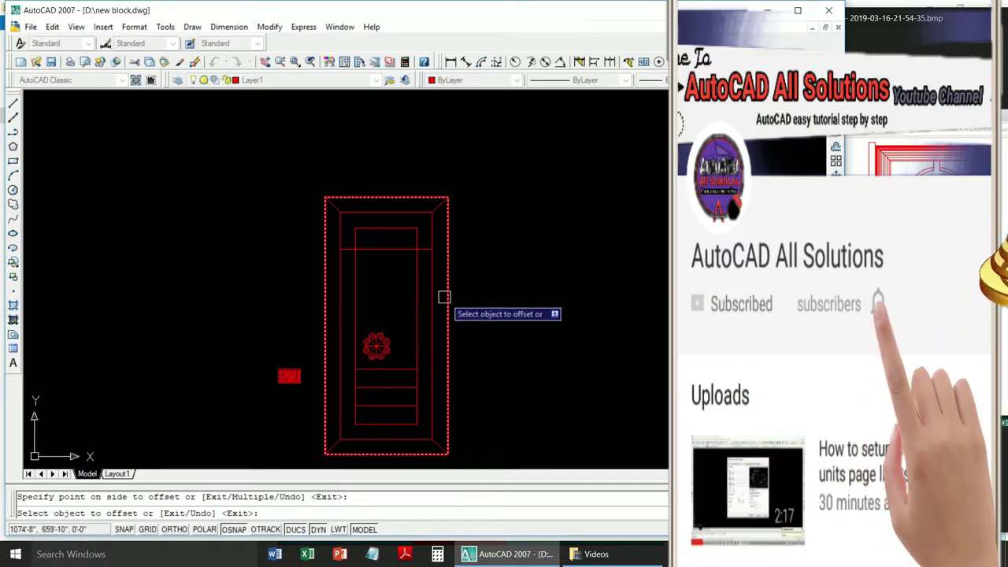
{"action": "scroll", "coordinate": [371, 230], "scroll_direction": "up", "scroll_amount": 2}
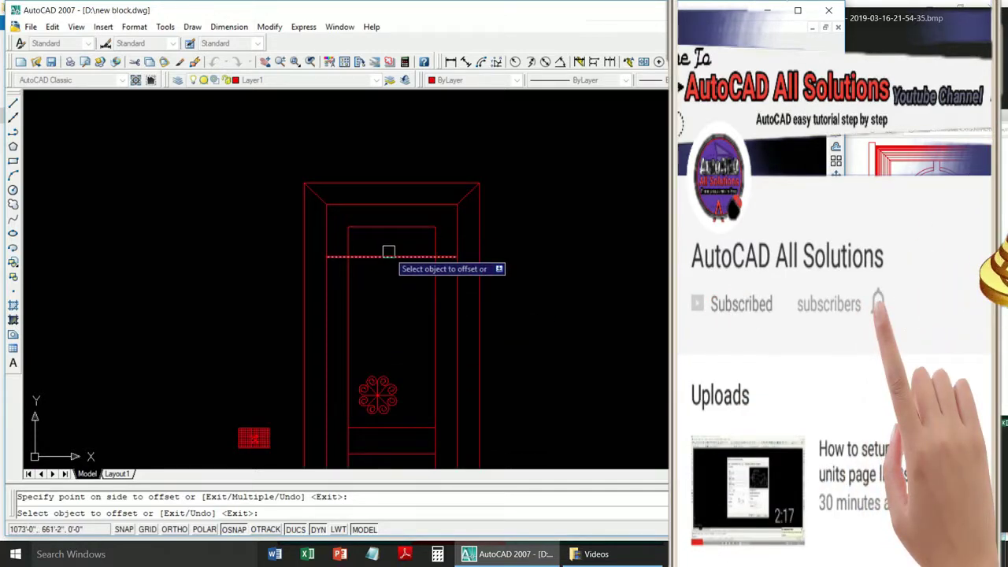
{"action": "key", "text": "Escape"}
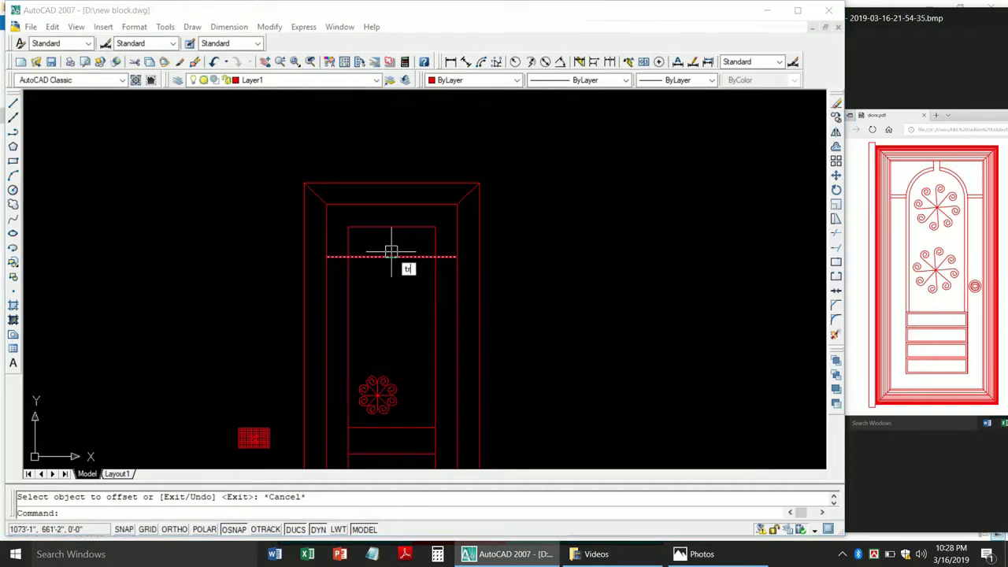
Trim away the inner rectangle's top edge and delete the leftover line.
{"action": "key", "text": "Return"}
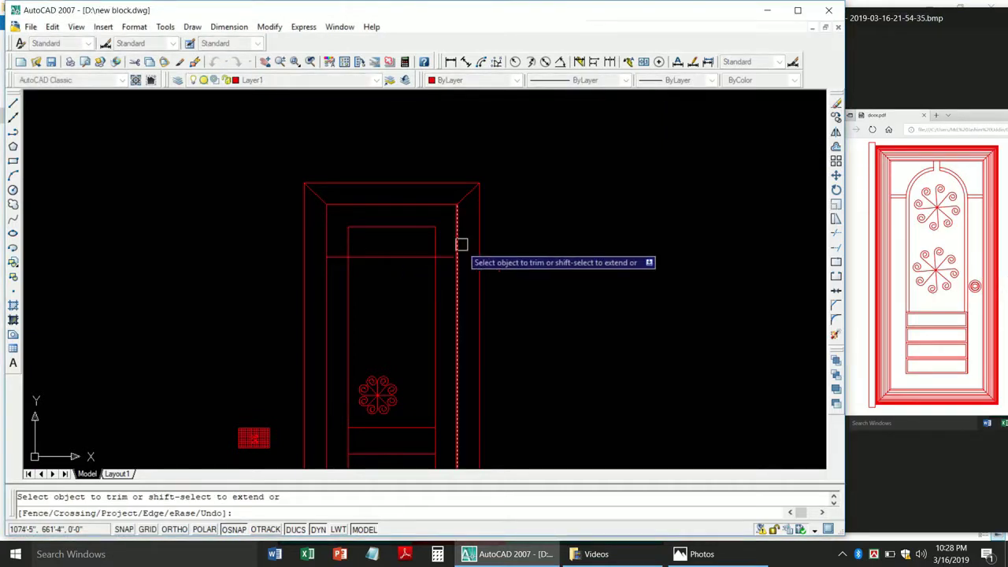
{"action": "left_click", "coordinate": [450, 236]}
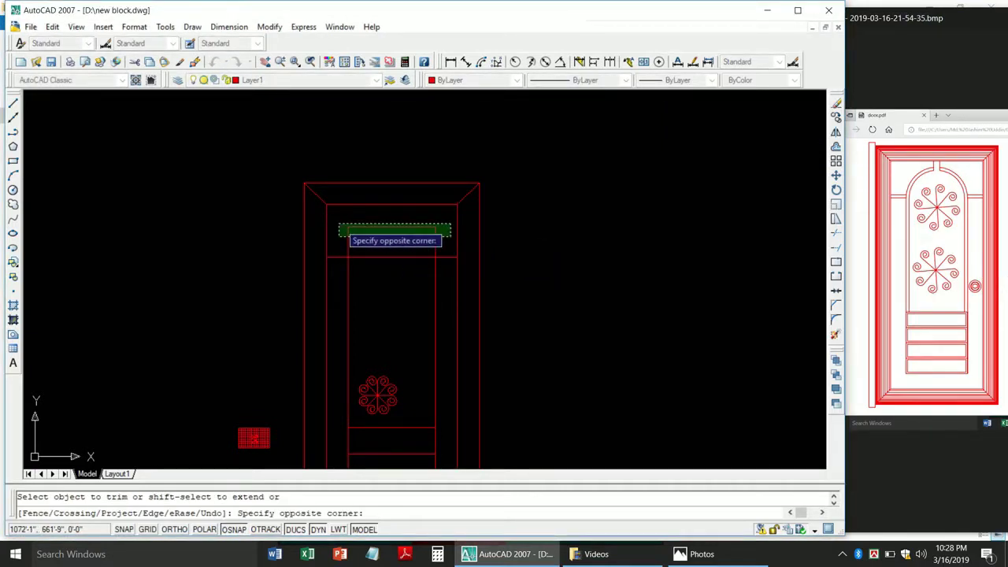
{"action": "left_click", "coordinate": [339, 225]}
{"action": "left_click", "coordinate": [371, 228]}
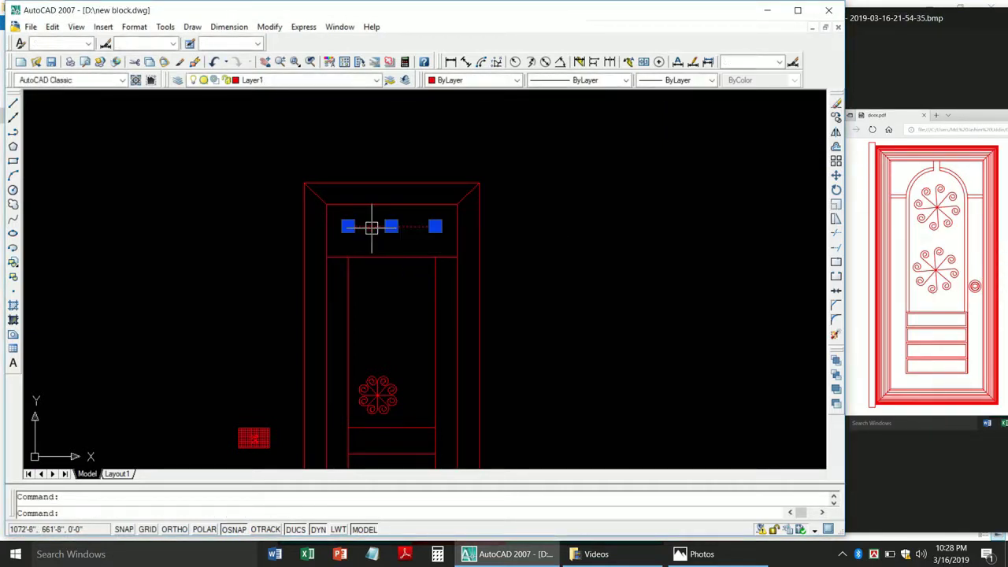
{"action": "key", "text": "Delete"}
{"action": "scroll", "coordinate": [394, 265], "scroll_direction": "up", "scroll_amount": 3}
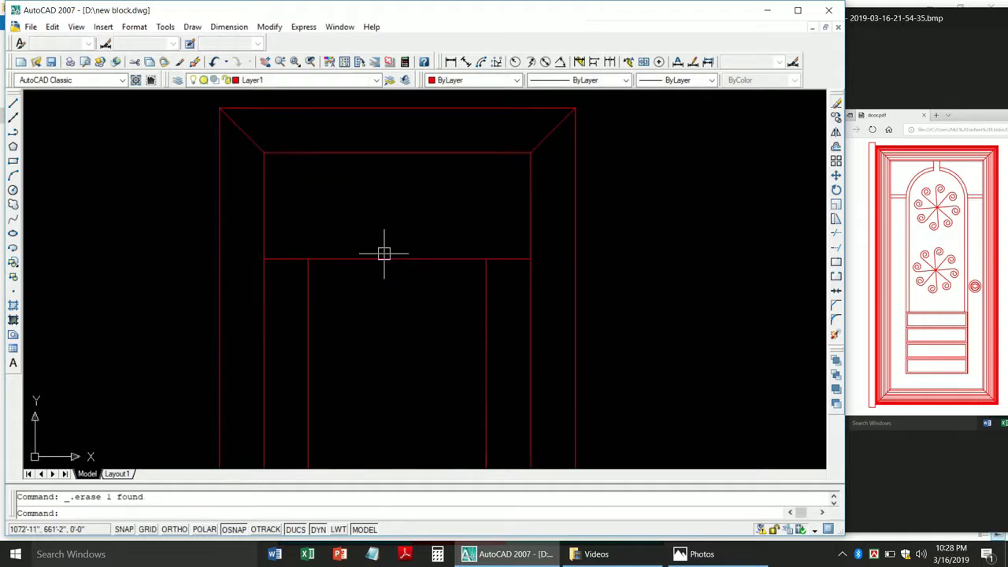
Draw a vertical centre line from the horizontal divider up to the top rail.
{"action": "type", "text": "l"}
{"action": "key", "text": "Return"}
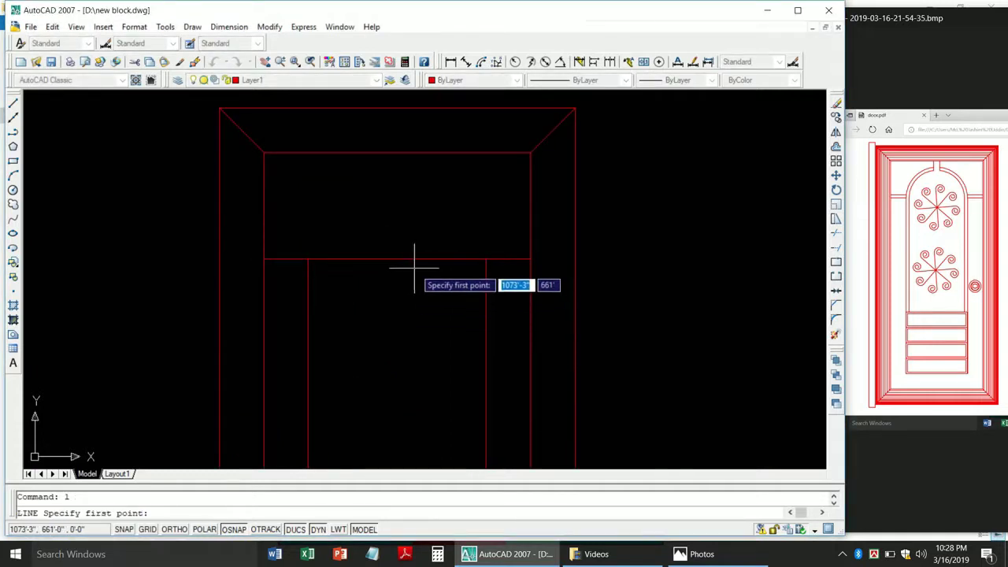
{"action": "left_click", "coordinate": [397, 259]}
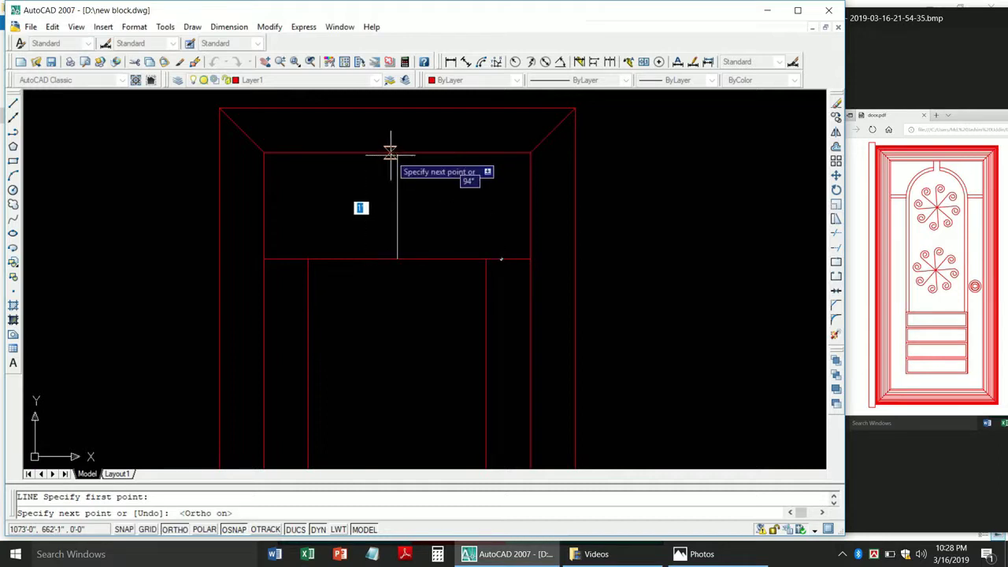
{"action": "left_click", "coordinate": [397, 152]}
{"action": "key", "text": "Return"}
Offset the centre line 1 unit to each side, then delete the original.
{"action": "type", "text": "o"}
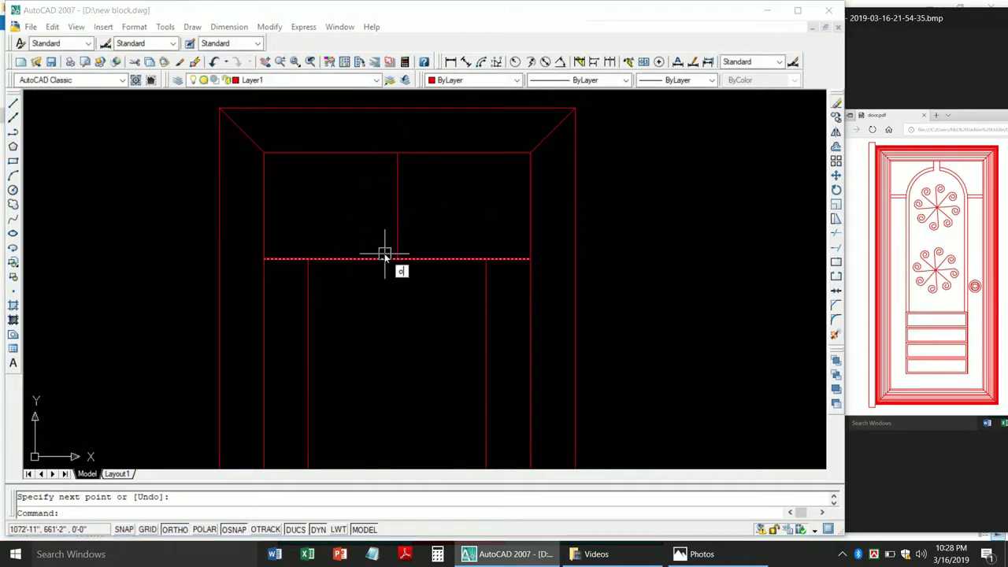
{"action": "key", "text": "Return"}
{"action": "type", "text": "1"}
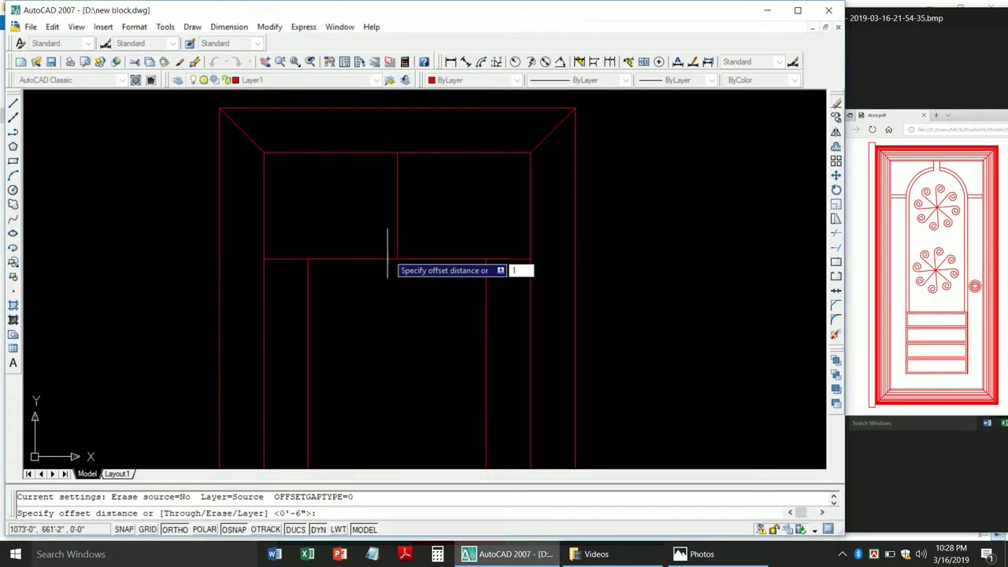
{"action": "key", "text": "Return"}
{"action": "left_click", "coordinate": [397, 211]}
{"action": "left_click", "coordinate": [309, 219]}
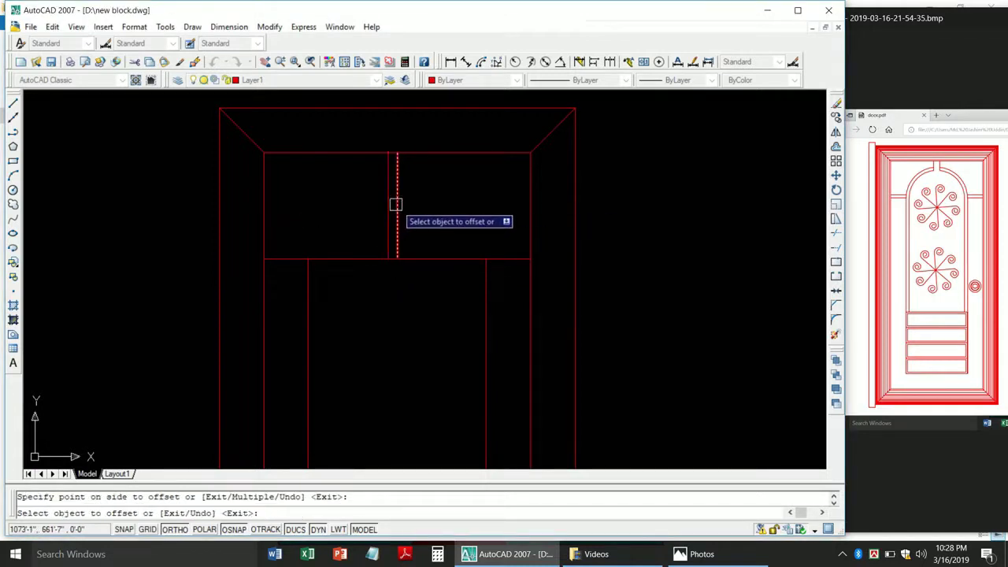
{"action": "left_click", "coordinate": [397, 203]}
{"action": "left_click", "coordinate": [464, 225]}
{"action": "key", "text": "Return"}
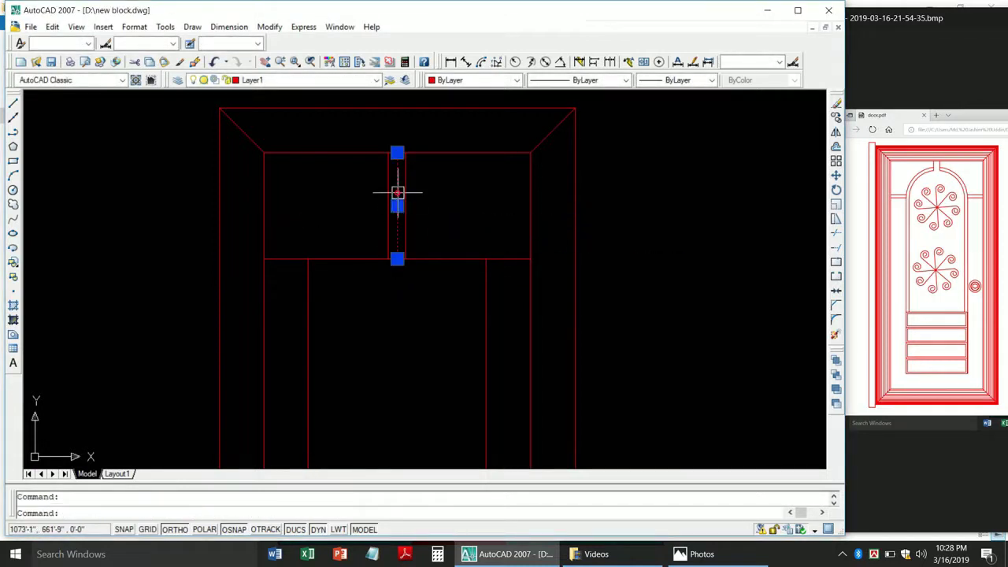
{"action": "key", "text": "Delete"}
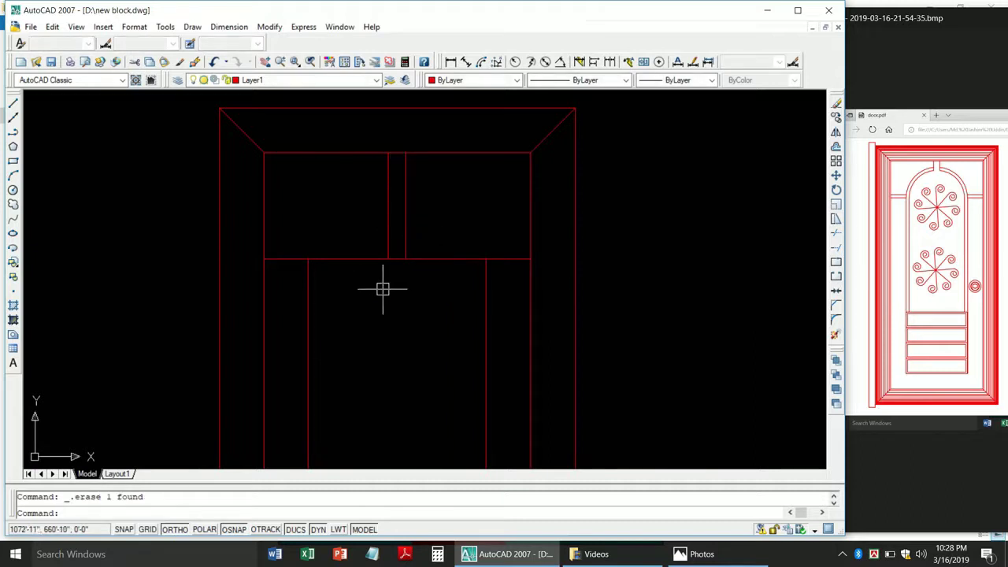
{"action": "scroll", "coordinate": [386, 294], "scroll_direction": "down", "scroll_amount": 3}
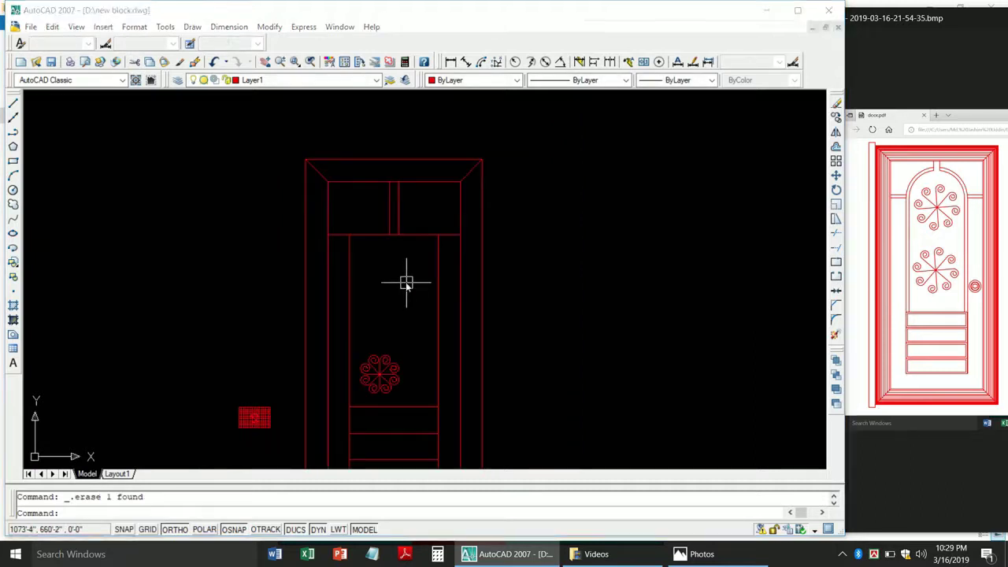
{"action": "type", "text": "c"}
{"action": "key", "text": "Return"}
Draw a radius-10 circle centred at the upper divider's midpoint.
{"action": "scroll", "coordinate": [395, 270], "scroll_direction": "up", "scroll_amount": 3}
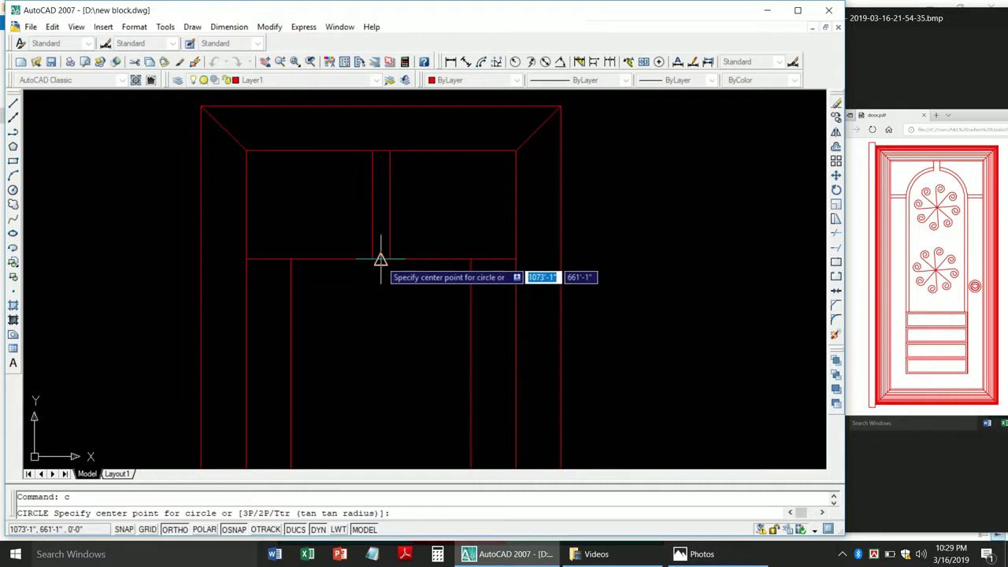
{"action": "left_click", "coordinate": [380, 258]}
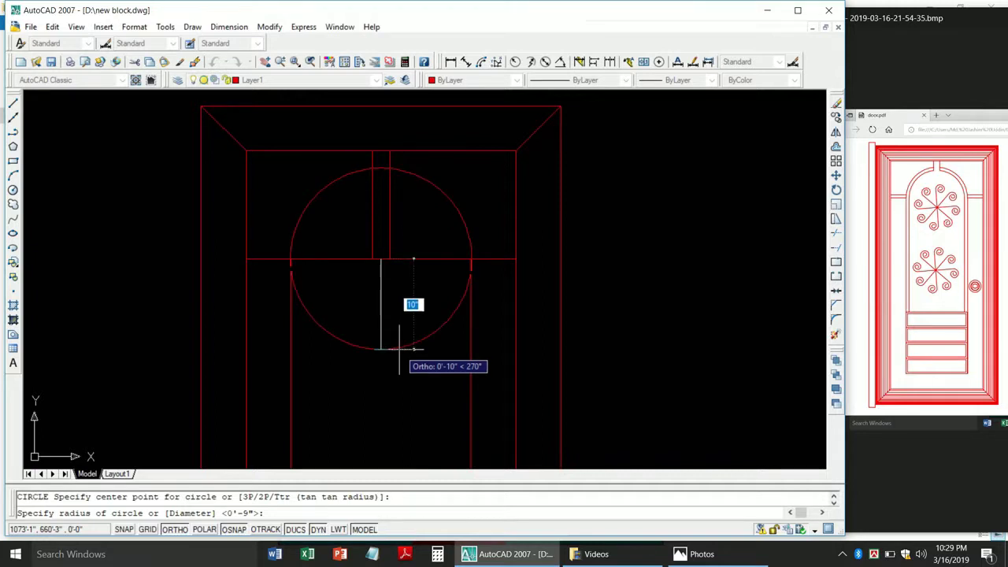
{"action": "type", "text": "10"}
{"action": "key", "text": "Return"}
{"action": "scroll", "coordinate": [451, 285], "scroll_direction": "up", "scroll_amount": 1}
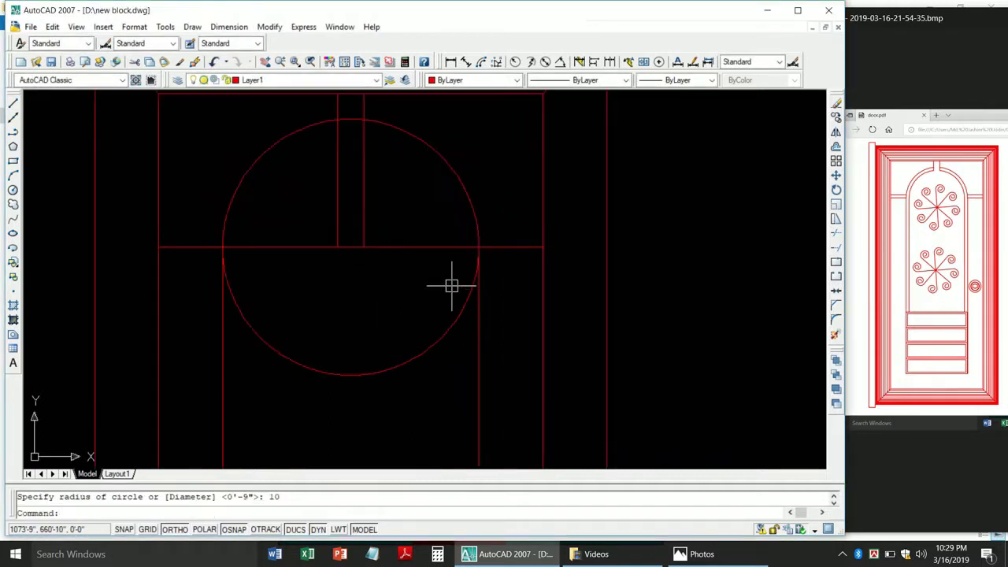
{"action": "scroll", "coordinate": [451, 286], "scroll_direction": "up", "scroll_amount": 1}
{"action": "scroll", "coordinate": [479, 292], "scroll_direction": "down", "scroll_amount": 3}
{"action": "type", "text": "tr"}
{"action": "key", "text": "Return"}
{"action": "key", "text": "Return"}
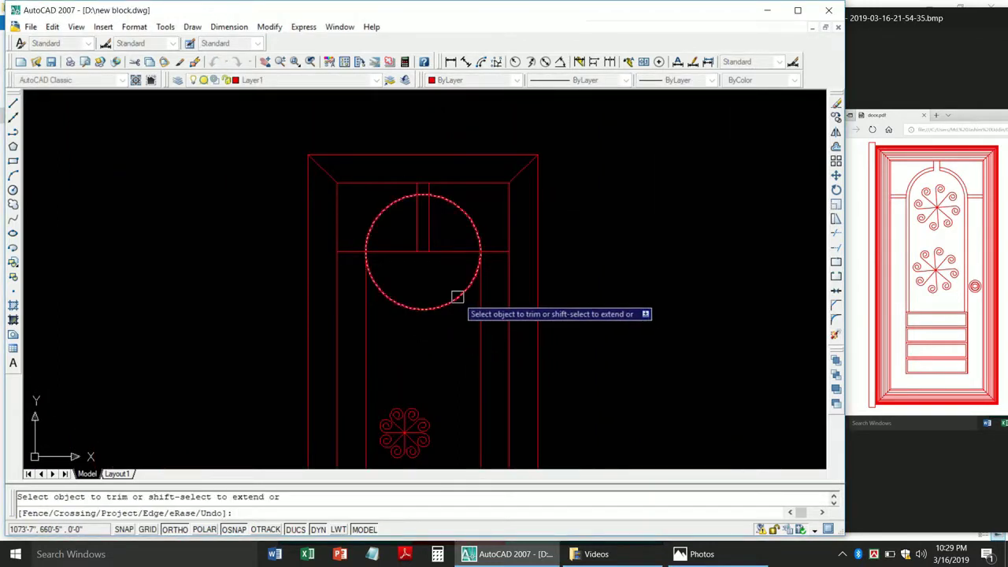
Trim off the circle's lower half and the divider and vertical lines inside the arch, and delete the stub.
{"action": "left_click", "coordinate": [457, 297]}
{"action": "left_click", "coordinate": [445, 250]}
{"action": "left_click", "coordinate": [396, 251]}
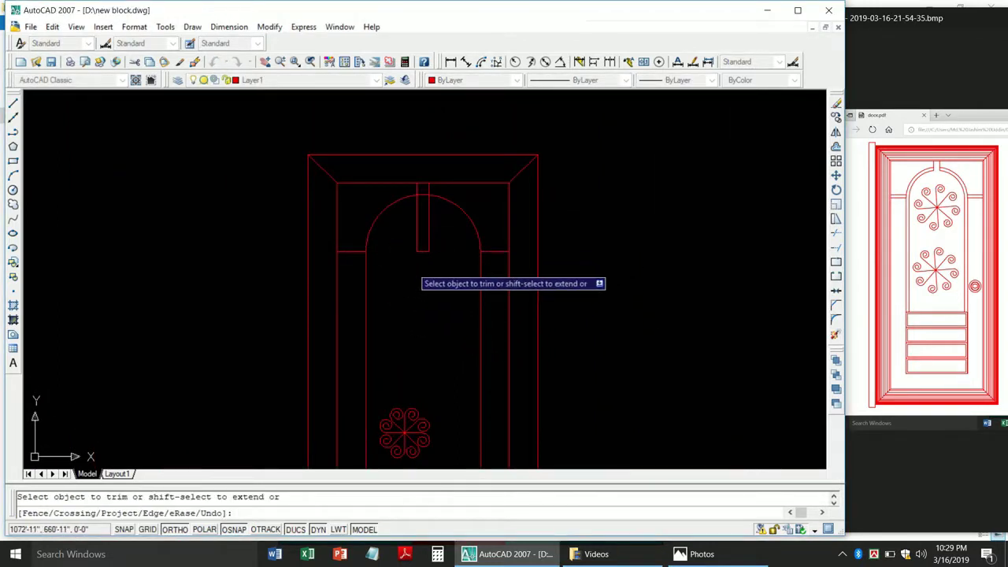
{"action": "scroll", "coordinate": [421, 252], "scroll_direction": "up", "scroll_amount": 1}
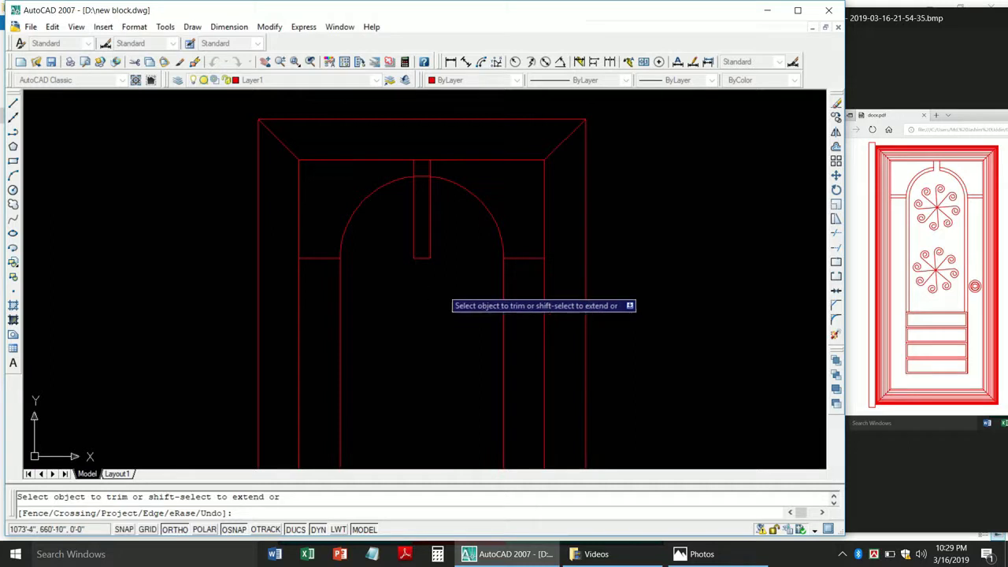
{"action": "left_click", "coordinate": [472, 280]}
{"action": "left_click", "coordinate": [367, 217]}
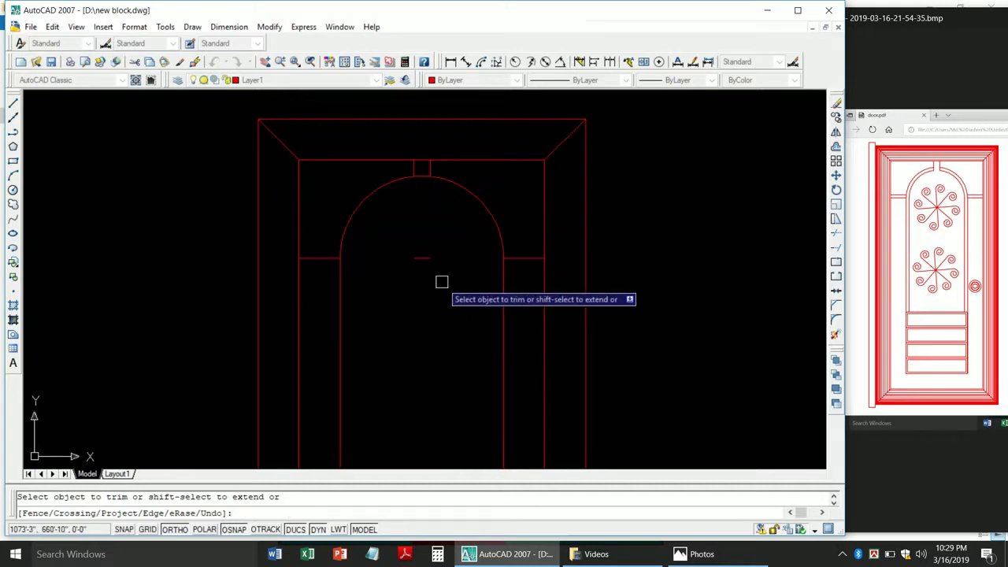
{"action": "key", "text": "Escape"}
{"action": "key", "text": "Delete"}
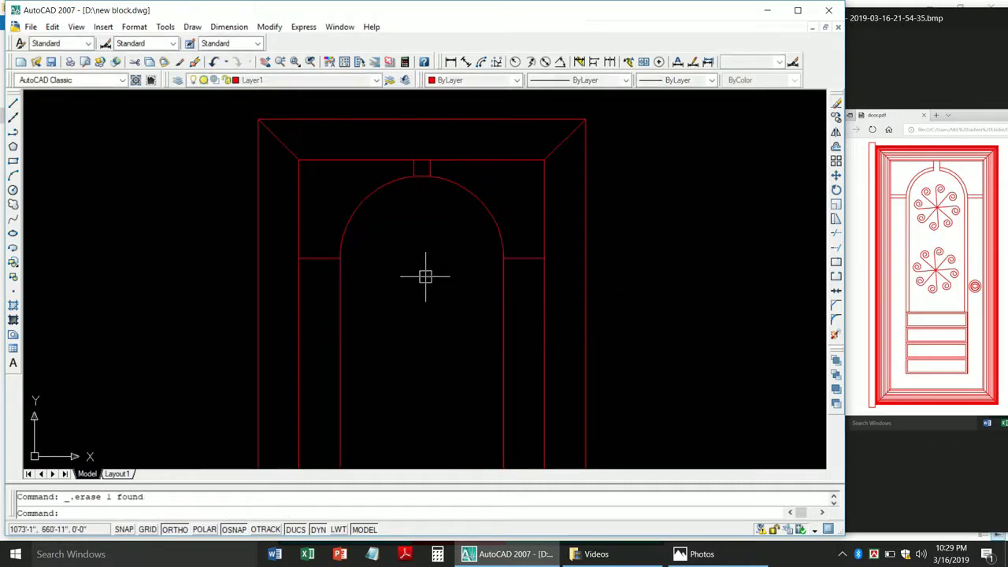
{"action": "scroll", "coordinate": [424, 287], "scroll_direction": "down", "scroll_amount": 3}
{"action": "scroll", "coordinate": [428, 288], "scroll_direction": "down", "scroll_amount": 3}
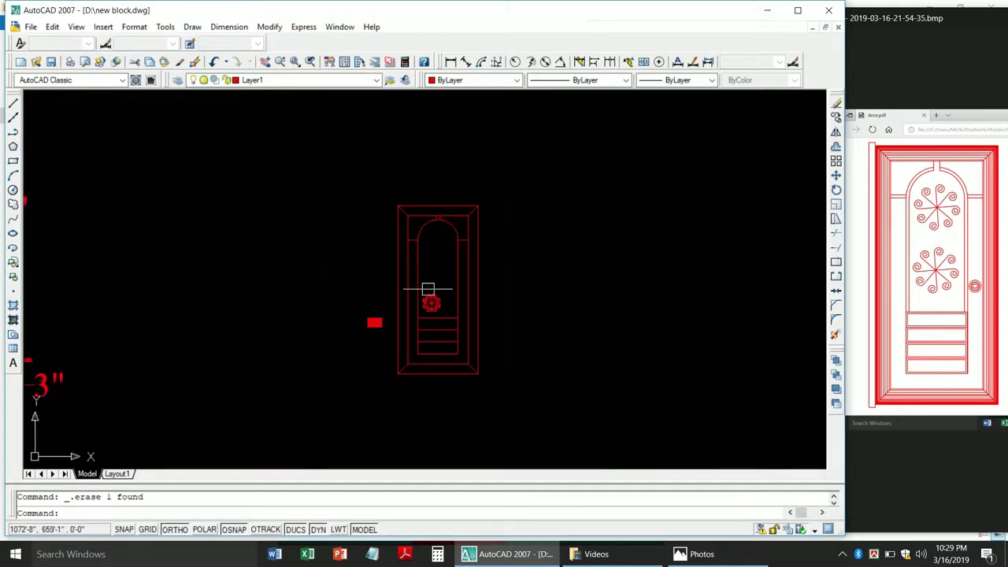
{"action": "scroll", "coordinate": [428, 299], "scroll_direction": "up", "scroll_amount": 3}
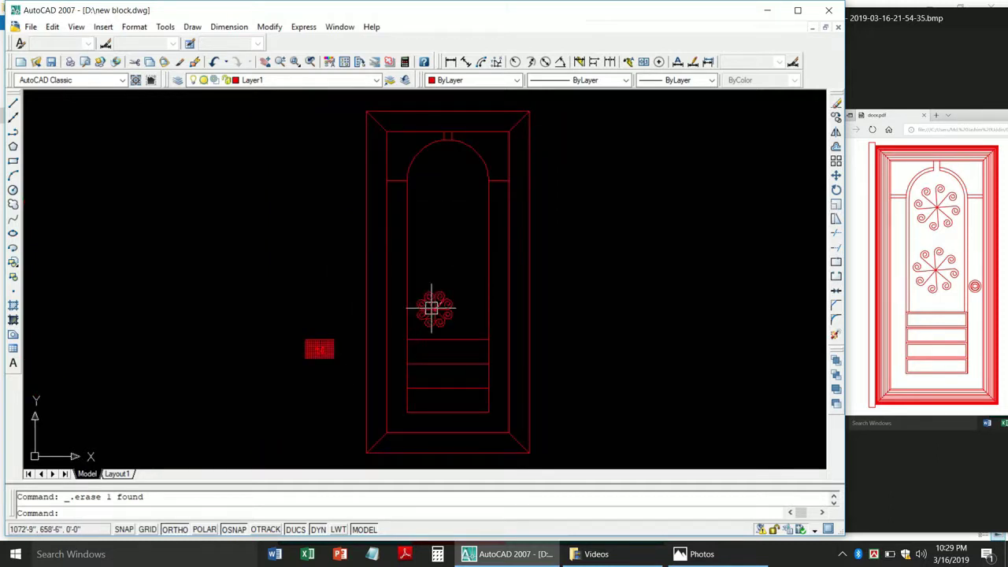
{"action": "scroll", "coordinate": [432, 309], "scroll_direction": "up", "scroll_amount": 1}
{"action": "scroll", "coordinate": [428, 234], "scroll_direction": "up", "scroll_amount": 2}
{"action": "key", "text": "Escape"}
{"action": "scroll", "coordinate": [436, 223], "scroll_direction": "up", "scroll_amount": 1}
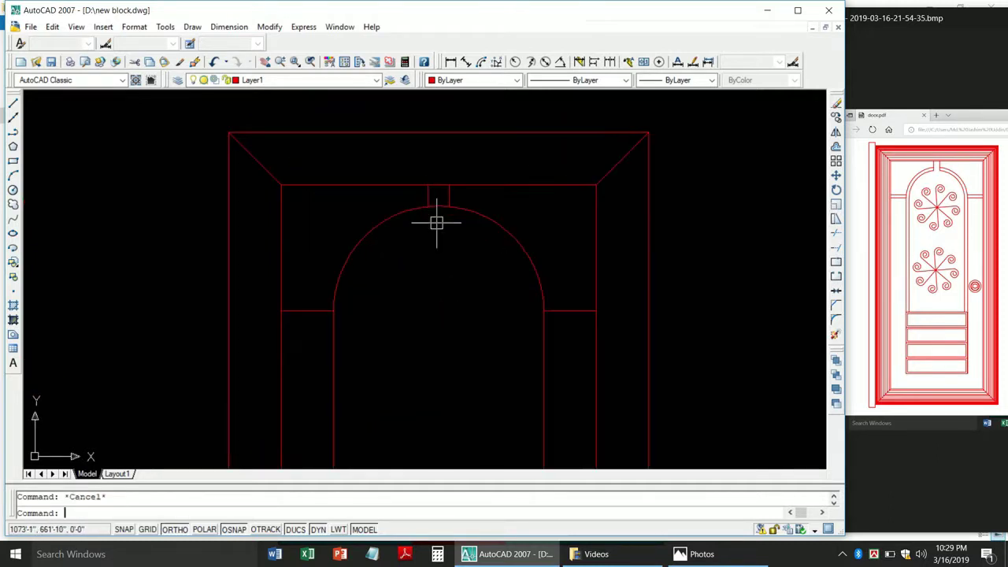
Trim the arch segment between the two short vertical lines.
{"action": "type", "text": "tr"}
{"action": "key", "text": "Return"}
{"action": "key", "text": "Return"}
{"action": "scroll", "coordinate": [439, 207], "scroll_direction": "up", "scroll_amount": 3}
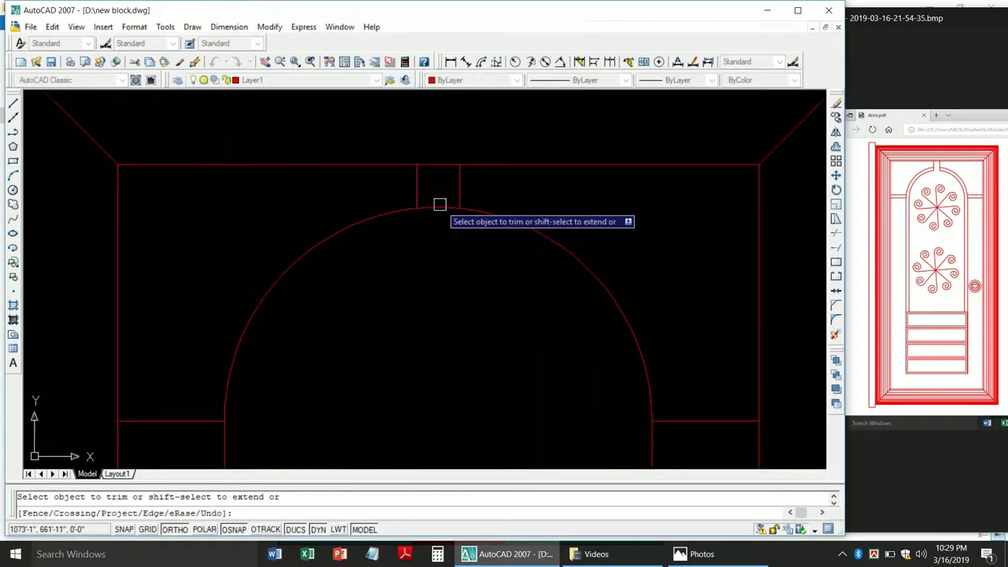
{"action": "scroll", "coordinate": [454, 258], "scroll_direction": "down", "scroll_amount": 6}
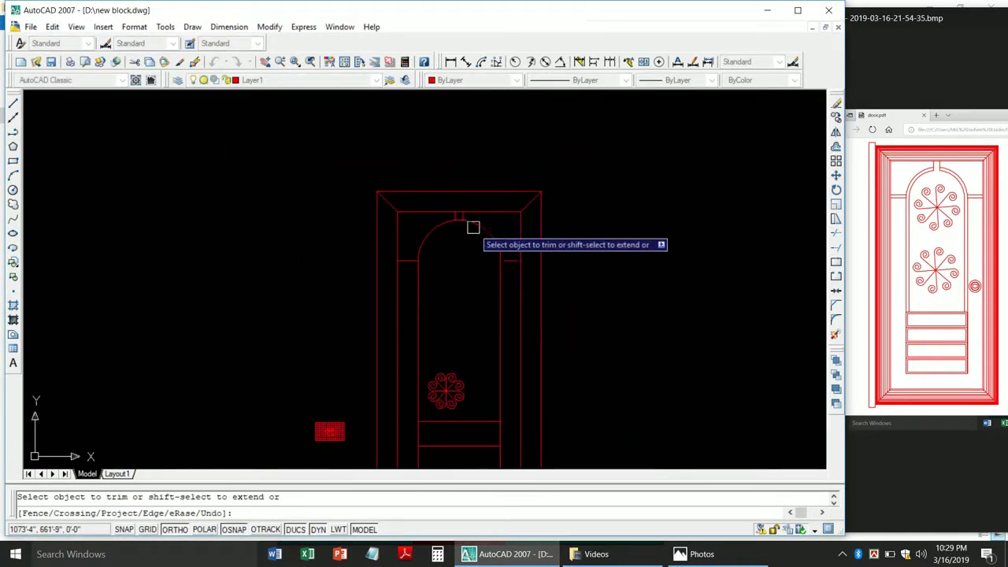
{"action": "scroll", "coordinate": [468, 237], "scroll_direction": "up", "scroll_amount": 3}
{"action": "left_click", "coordinate": [478, 199]}
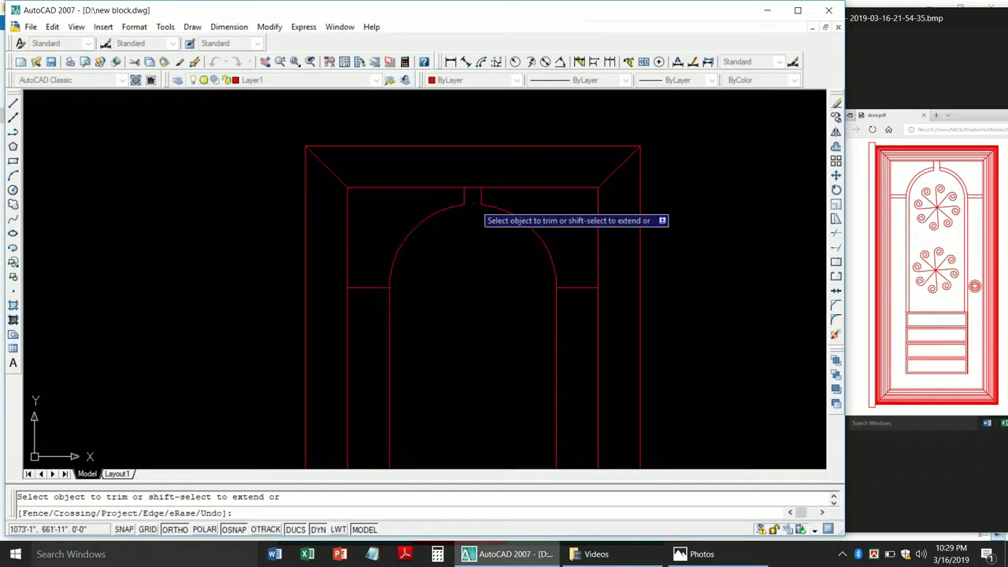
{"action": "scroll", "coordinate": [471, 246], "scroll_direction": "up", "scroll_amount": 2}
Offset the left and right arch arcs 1 unit inward to double the arch outline.
{"action": "key", "text": "Escape"}
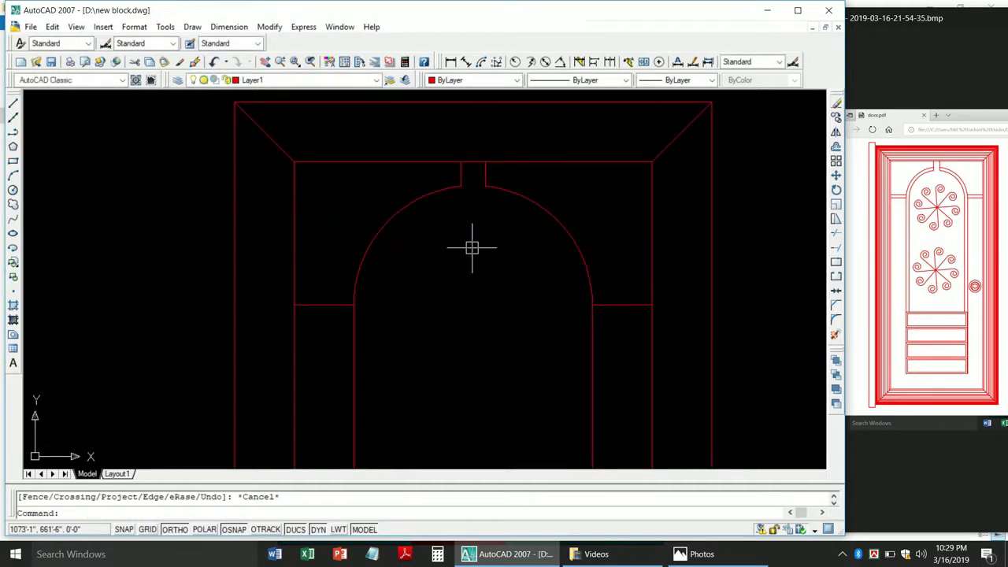
{"action": "type", "text": "o"}
{"action": "key", "text": "Return"}
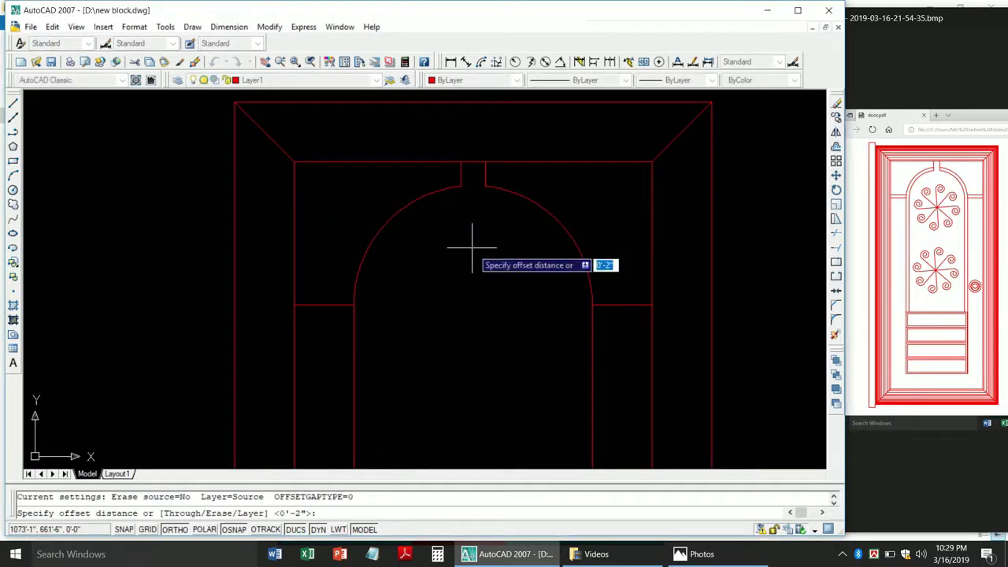
{"action": "type", "text": "1"}
{"action": "key", "text": "Return"}
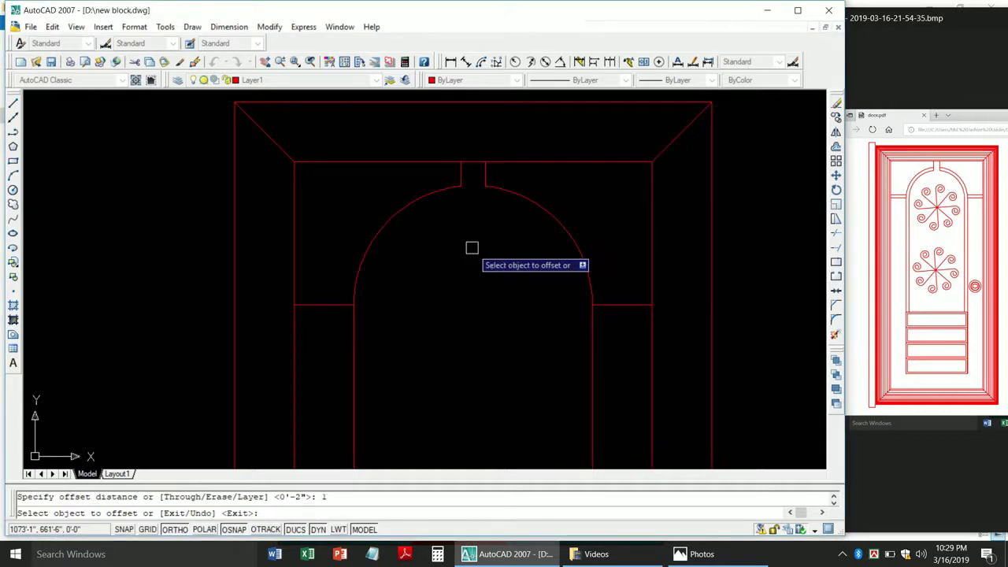
{"action": "scroll", "coordinate": [415, 244], "scroll_direction": "down", "scroll_amount": 2}
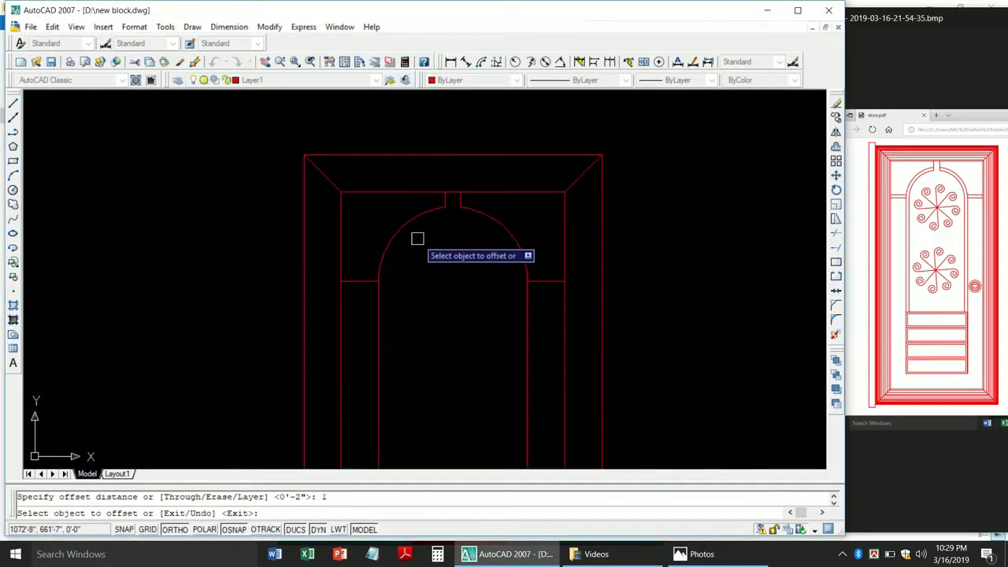
{"action": "scroll", "coordinate": [412, 265], "scroll_direction": "down", "scroll_amount": 3}
{"action": "scroll", "coordinate": [410, 260], "scroll_direction": "up", "scroll_amount": 3}
{"action": "left_click", "coordinate": [399, 220]}
{"action": "left_click", "coordinate": [399, 221]}
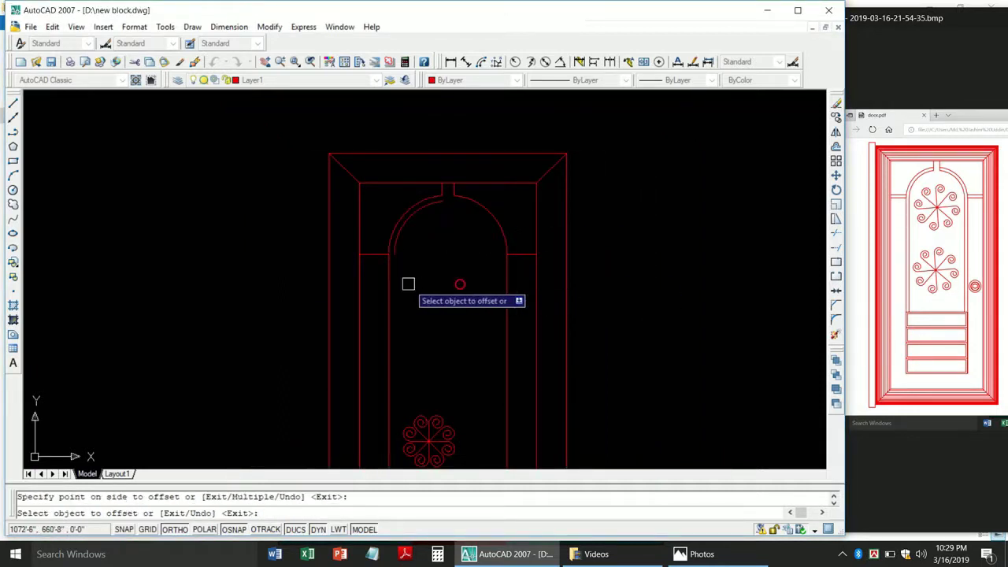
{"action": "left_click", "coordinate": [472, 206]}
{"action": "left_click", "coordinate": [463, 309]}
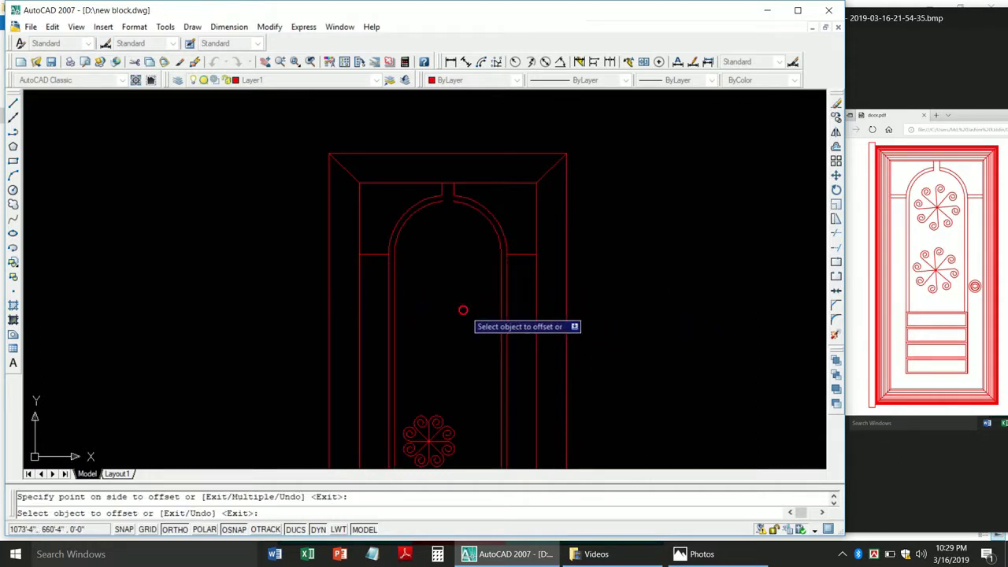
{"action": "scroll", "coordinate": [463, 310], "scroll_direction": "down", "scroll_amount": 3}
{"action": "scroll", "coordinate": [468, 315], "scroll_direction": "up", "scroll_amount": 2}
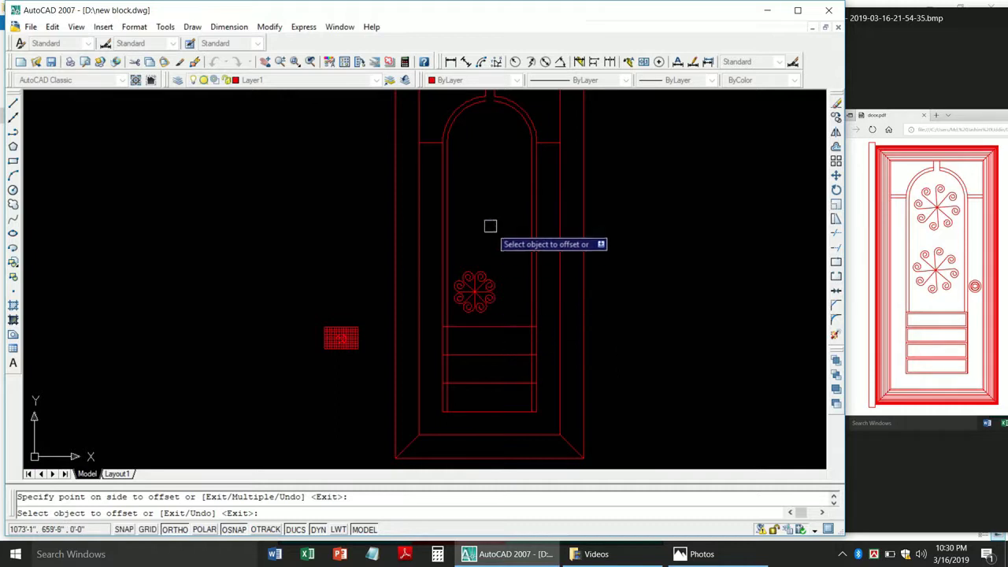
{"action": "scroll", "coordinate": [490, 226], "scroll_direction": "down", "scroll_amount": 1}
{"action": "scroll", "coordinate": [479, 224], "scroll_direction": "up", "scroll_amount": 2}
{"action": "scroll", "coordinate": [472, 167], "scroll_direction": "up", "scroll_amount": 3}
{"action": "scroll", "coordinate": [511, 111], "scroll_direction": "up", "scroll_amount": 3}
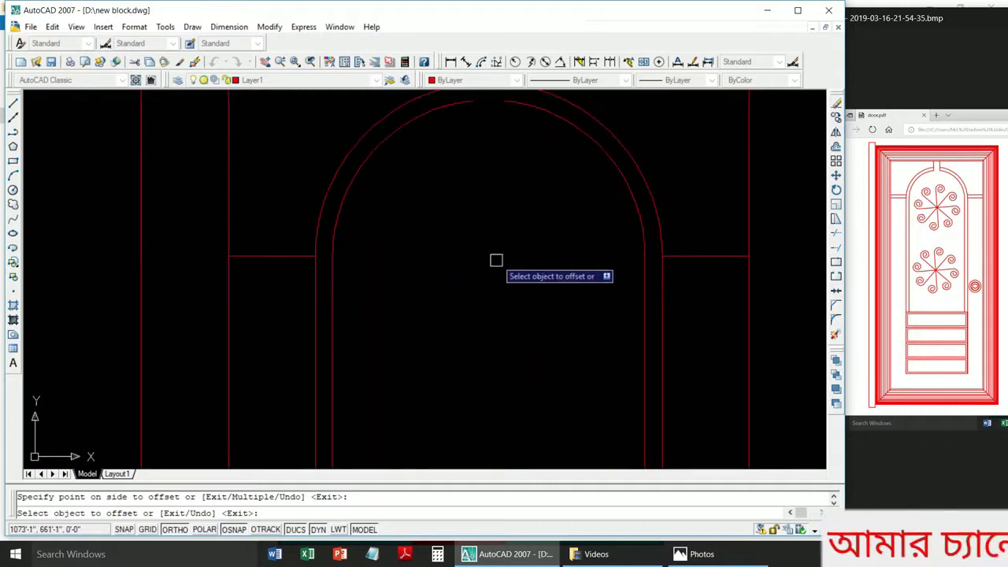
{"action": "scroll", "coordinate": [496, 260], "scroll_direction": "down", "scroll_amount": 2}
{"action": "key", "text": "Escape"}
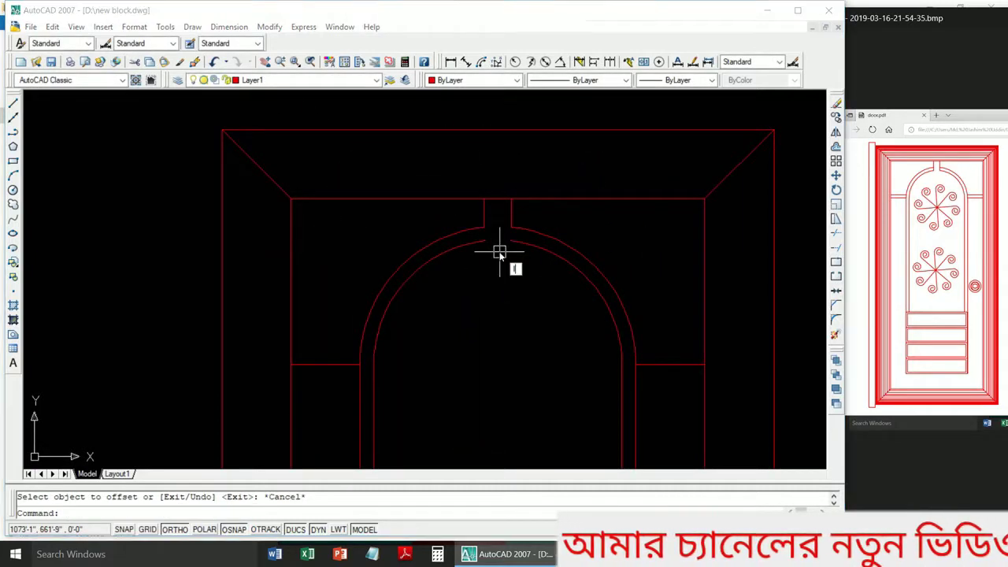
Draw a trial line down the right slot edge, then undo it.
{"action": "scroll", "coordinate": [499, 252], "scroll_direction": "up", "scroll_amount": 3}
{"action": "key", "text": "l"}
{"action": "key", "text": "Return"}
{"action": "left_click", "coordinate": [483, 213]}
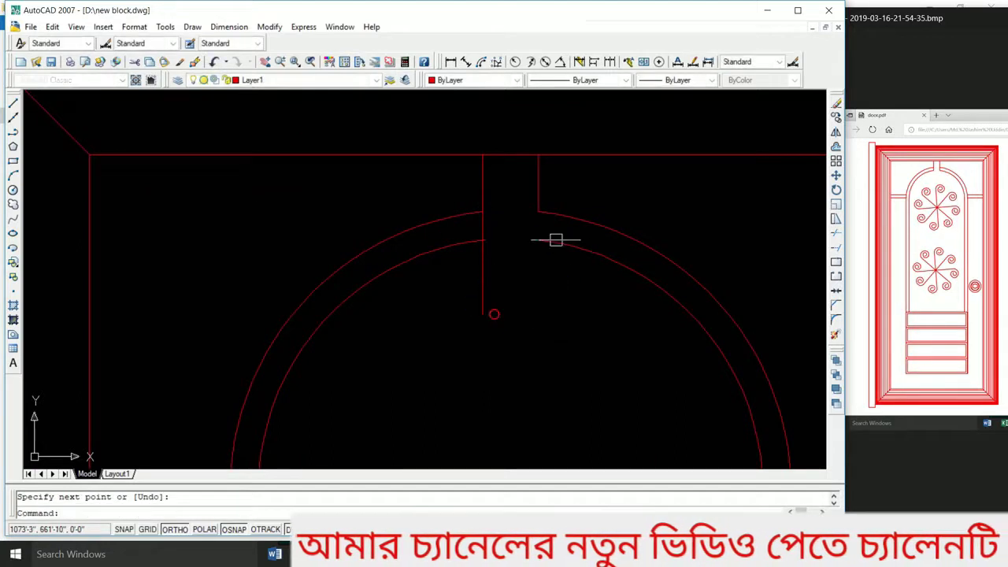
{"action": "key", "text": "Return"}
{"action": "left_click", "coordinate": [538, 213]}
{"action": "left_click", "coordinate": [538, 314]}
{"action": "key", "text": "Return"}
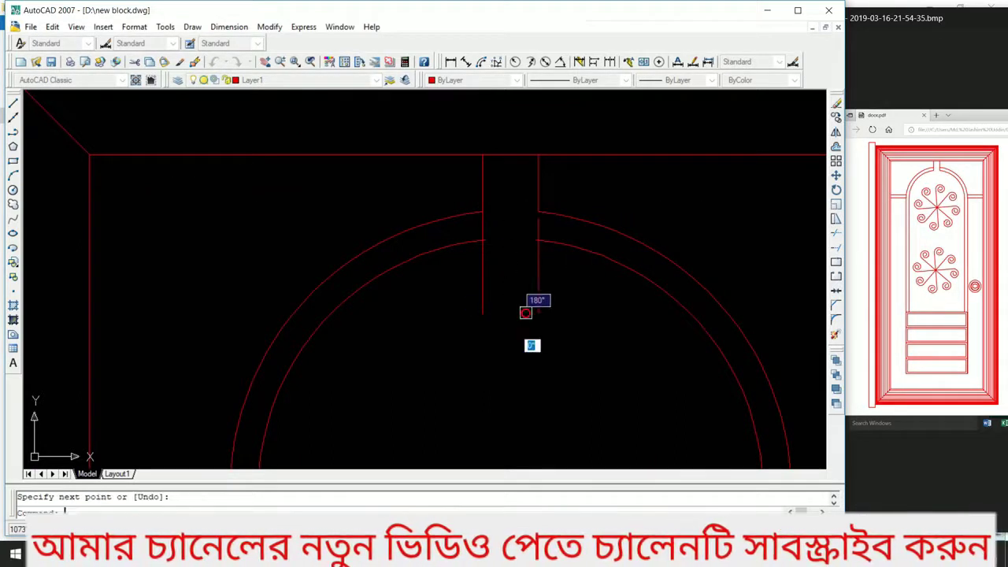
{"action": "key", "text": "Escape"}
{"action": "type", "text": "u"}
{"action": "key", "text": "Return"}
{"action": "scroll", "coordinate": [540, 213], "scroll_direction": "down", "scroll_amount": 2}
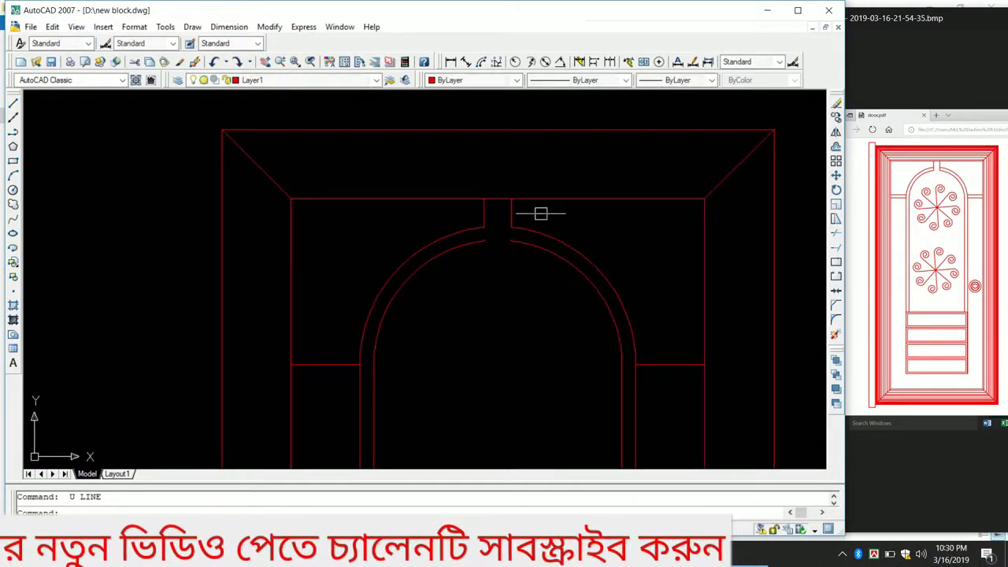
Draw vertical lines down both slot edges, extending past the inner arc.
{"action": "type", "text": "l"}
{"action": "key", "text": "Return"}
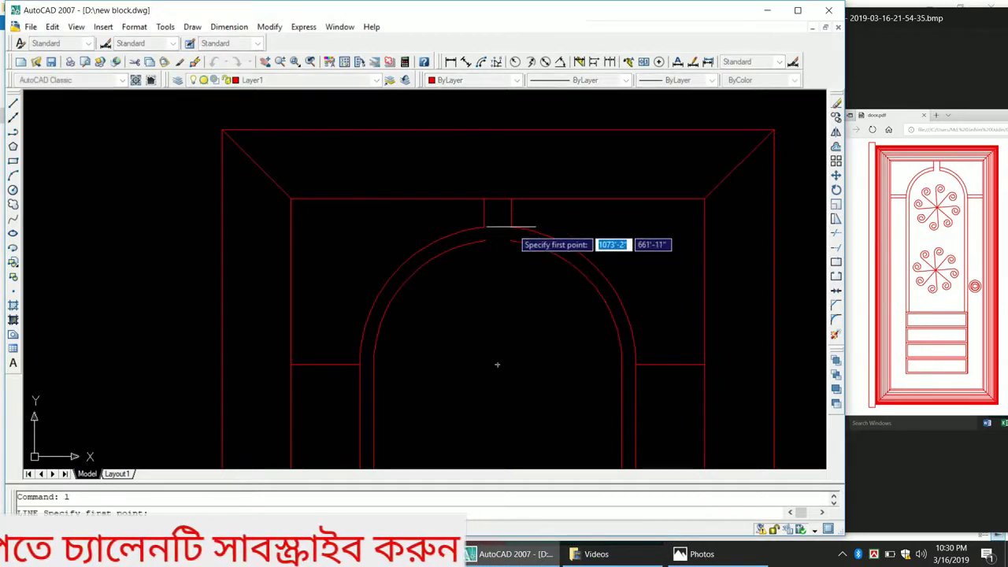
{"action": "scroll", "coordinate": [487, 209], "scroll_direction": "up", "scroll_amount": 5}
{"action": "left_click", "coordinate": [479, 267]}
{"action": "left_click", "coordinate": [481, 386]}
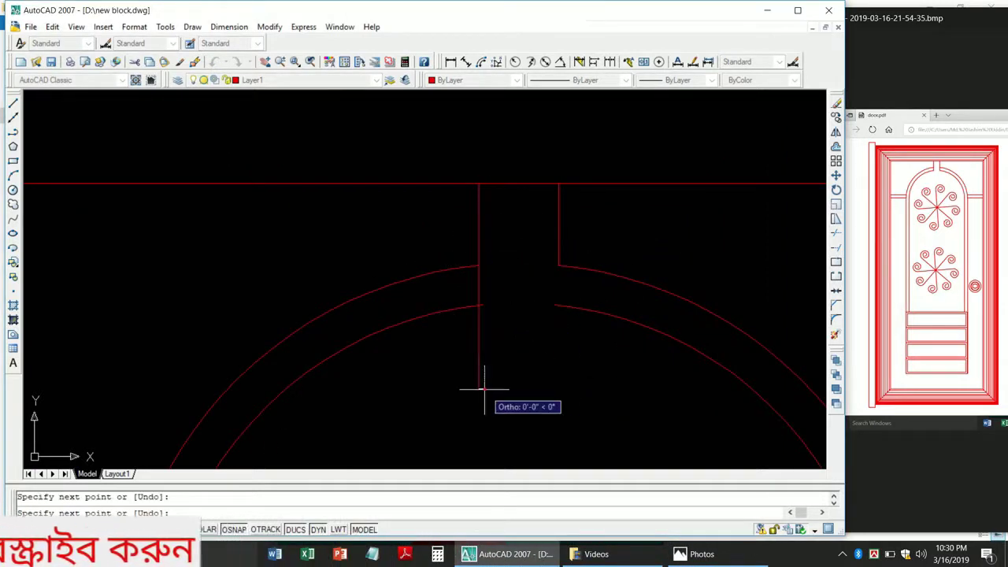
{"action": "key", "text": "Return"}
{"action": "key", "text": "Return"}
{"action": "left_click", "coordinate": [558, 265]}
{"action": "left_click", "coordinate": [558, 386]}
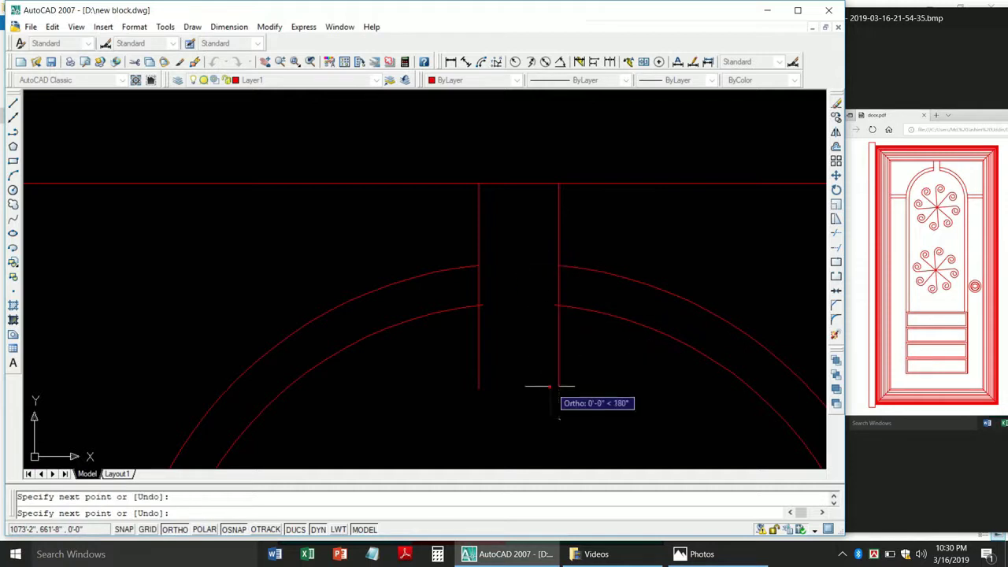
{"action": "key", "text": "Return"}
Trim both slot lines below the arch so they end at the outer arc.
{"action": "type", "text": "tr"}
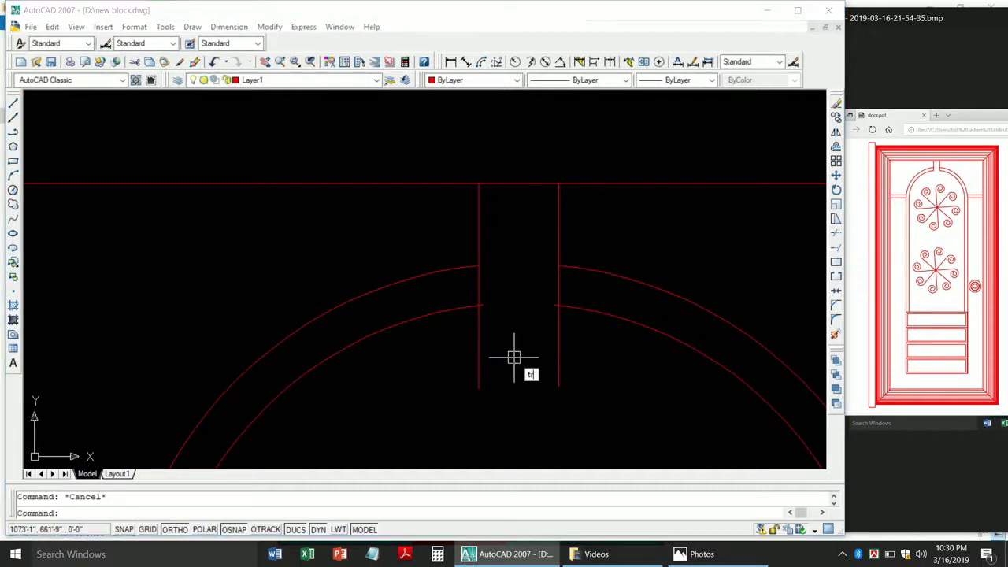
{"action": "key", "text": "Return"}
{"action": "key", "text": "Return"}
{"action": "left_click", "coordinate": [479, 354]}
{"action": "left_click", "coordinate": [620, 409]}
{"action": "left_click", "coordinate": [509, 362]}
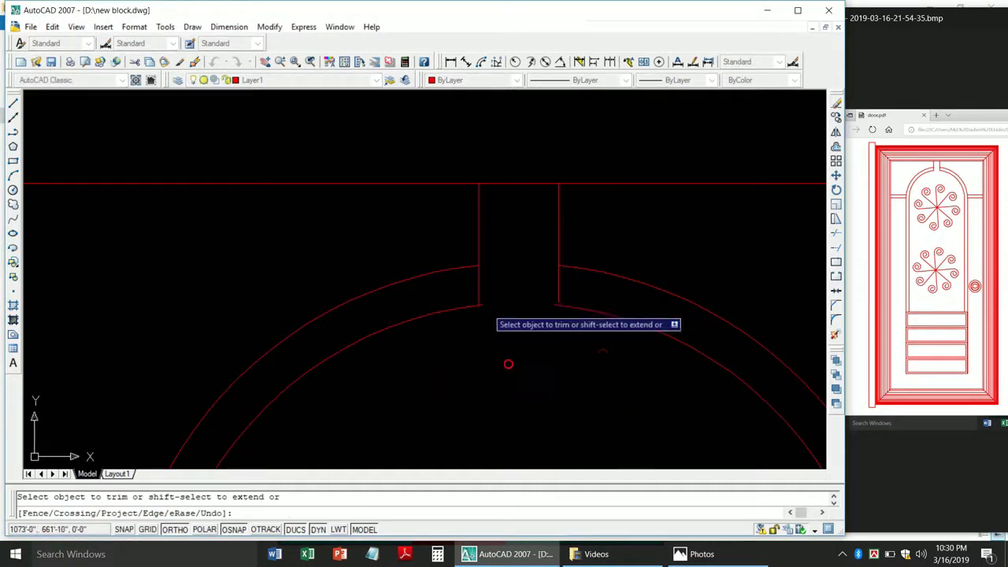
{"action": "scroll", "coordinate": [496, 366], "scroll_direction": "up", "scroll_amount": 5}
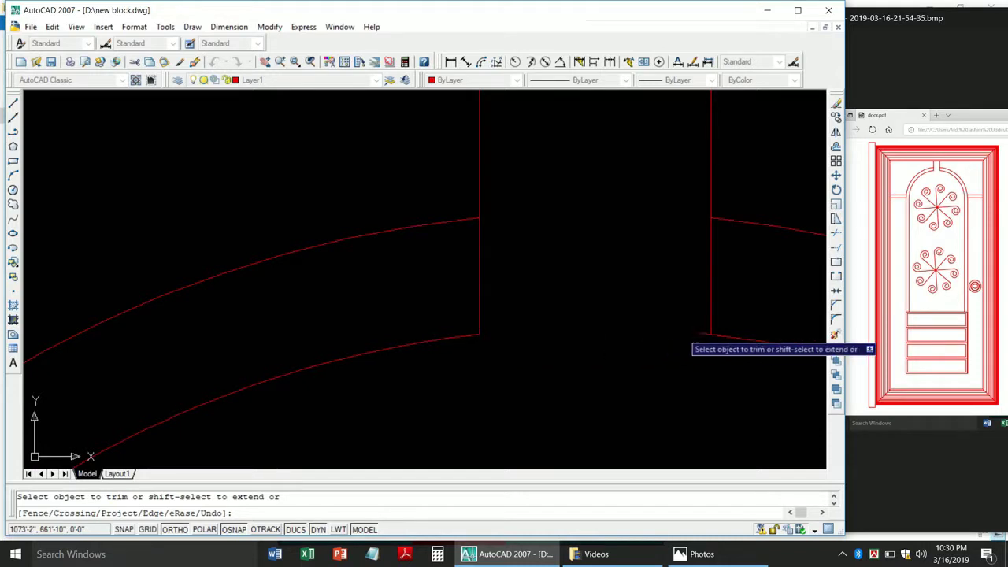
{"action": "scroll", "coordinate": [436, 283], "scroll_direction": "down", "scroll_amount": 4}
{"action": "scroll", "coordinate": [446, 280], "scroll_direction": "down", "scroll_amount": 3}
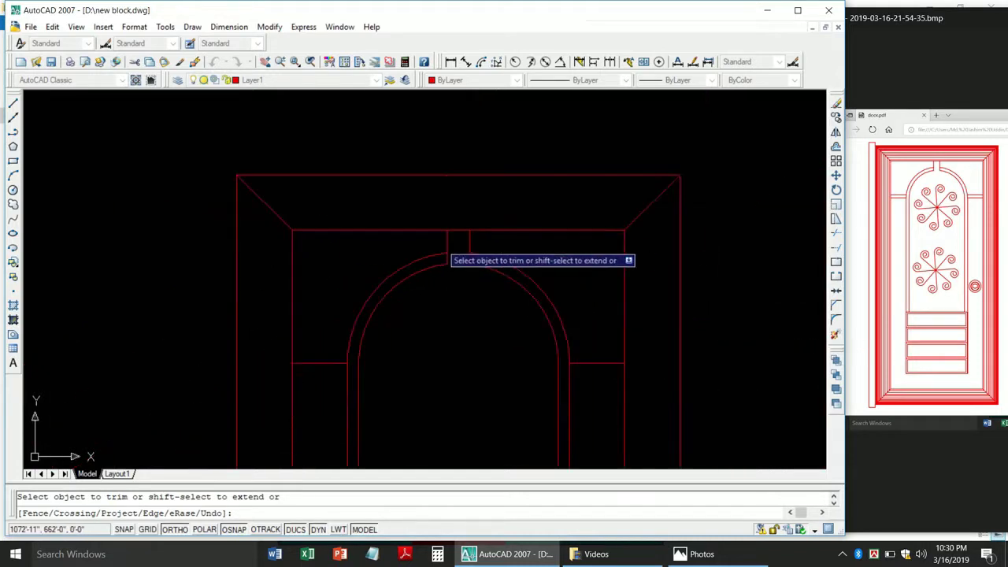
{"action": "scroll", "coordinate": [473, 260], "scroll_direction": "down", "scroll_amount": 3}
{"action": "scroll", "coordinate": [492, 363], "scroll_direction": "up", "scroll_amount": 4}
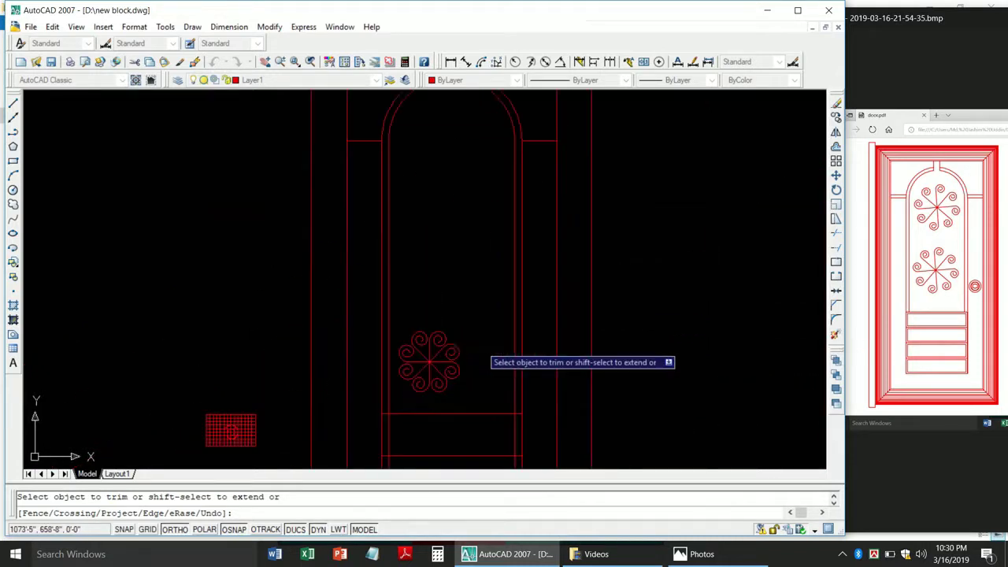
{"action": "scroll", "coordinate": [504, 315], "scroll_direction": "down", "scroll_amount": 2}
{"action": "scroll", "coordinate": [508, 335], "scroll_direction": "down", "scroll_amount": 2}
{"action": "scroll", "coordinate": [486, 339], "scroll_direction": "up", "scroll_amount": 4}
{"action": "scroll", "coordinate": [486, 339], "scroll_direction": "down", "scroll_amount": 2}
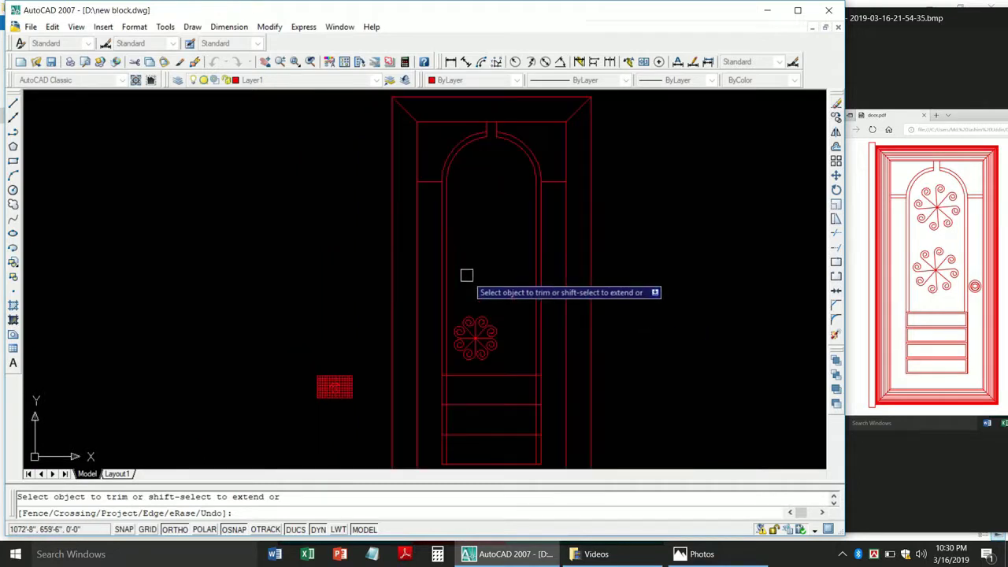
{"action": "key", "text": "Escape"}
{"action": "scroll", "coordinate": [519, 363], "scroll_direction": "up", "scroll_amount": 1}
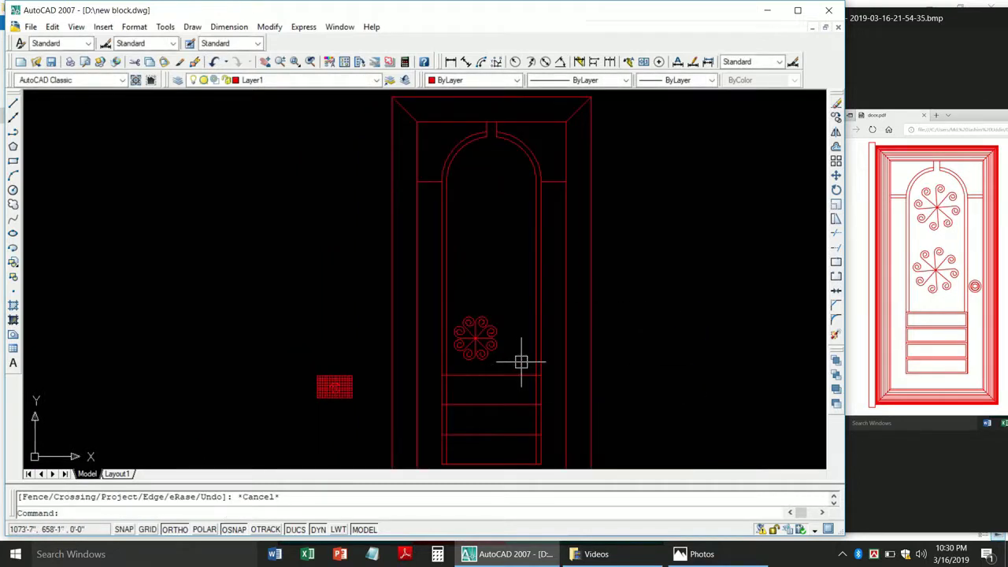
Copy the lower flower rosette from its centre up near the arch top.
{"action": "type", "text": "c"}
{"action": "key", "text": "Escape"}
{"action": "type", "text": "c"}
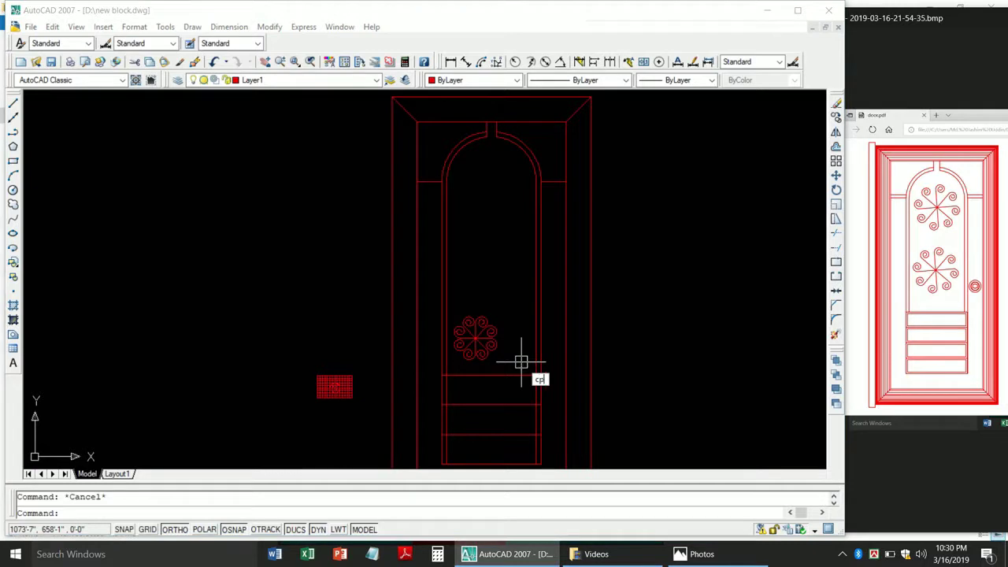
{"action": "key", "text": "Return"}
{"action": "left_click", "coordinate": [455, 304]}
{"action": "key", "text": "Return"}
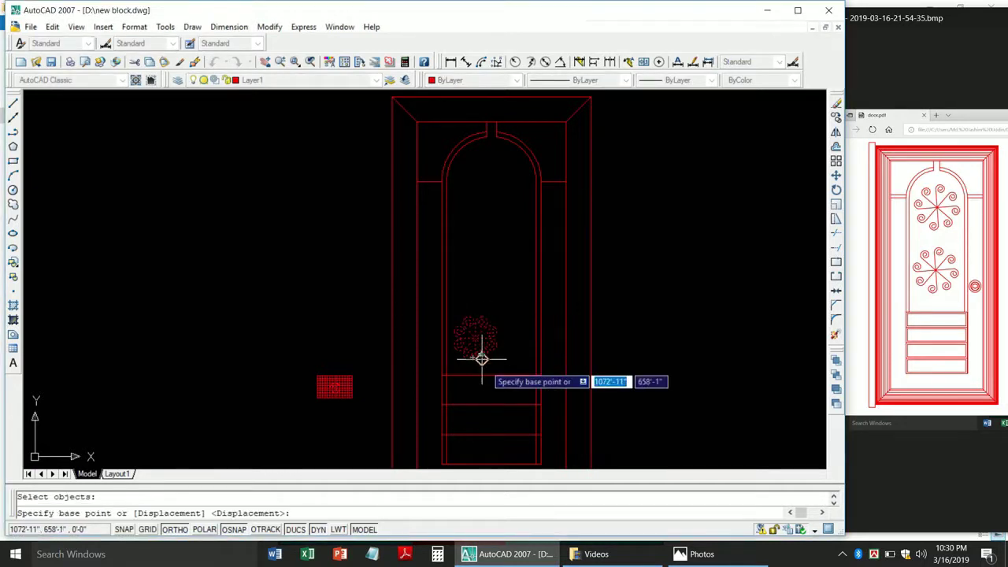
{"action": "scroll", "coordinate": [478, 354], "scroll_direction": "up", "scroll_amount": 2}
{"action": "scroll", "coordinate": [468, 351], "scroll_direction": "up", "scroll_amount": 1}
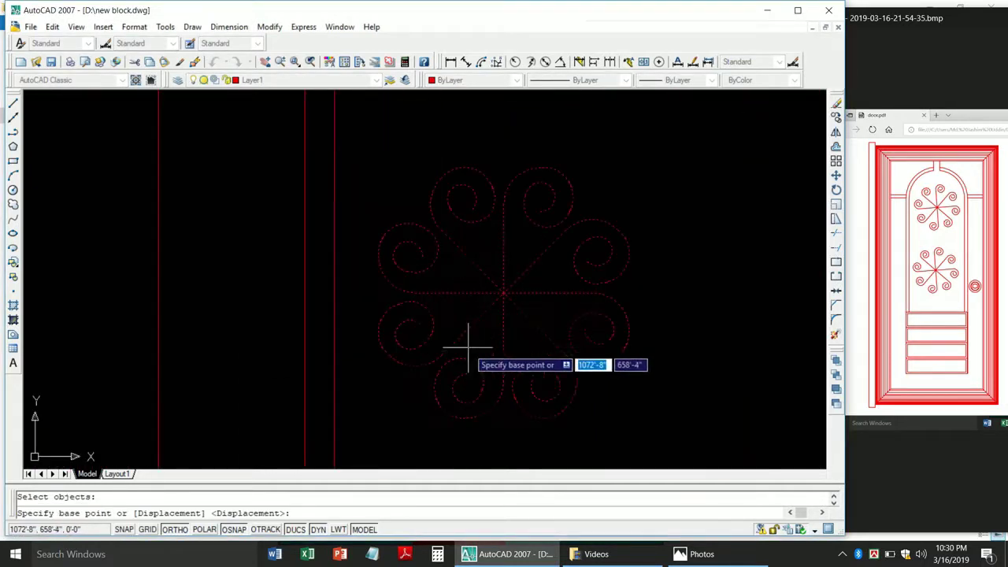
{"action": "left_click", "coordinate": [504, 293]}
{"action": "scroll", "coordinate": [504, 315], "scroll_direction": "down", "scroll_amount": 3}
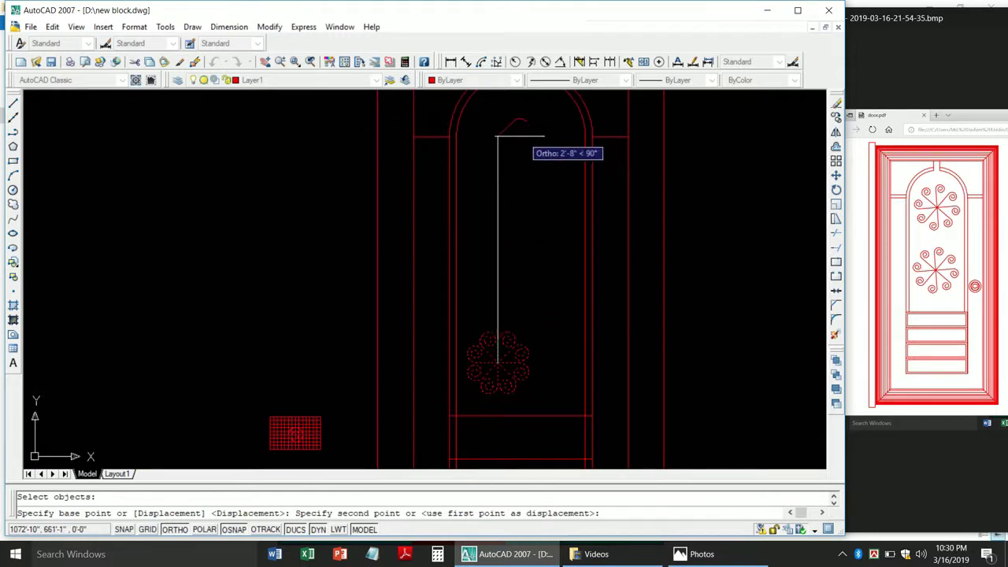
{"action": "left_click", "coordinate": [497, 136]}
{"action": "scroll", "coordinate": [449, 289], "scroll_direction": "up", "scroll_amount": 2}
{"action": "scroll", "coordinate": [427, 213], "scroll_direction": "down", "scroll_amount": 3}
{"action": "scroll", "coordinate": [427, 218], "scroll_direction": "up", "scroll_amount": 2}
{"action": "scroll", "coordinate": [419, 211], "scroll_direction": "down", "scroll_amount": 2}
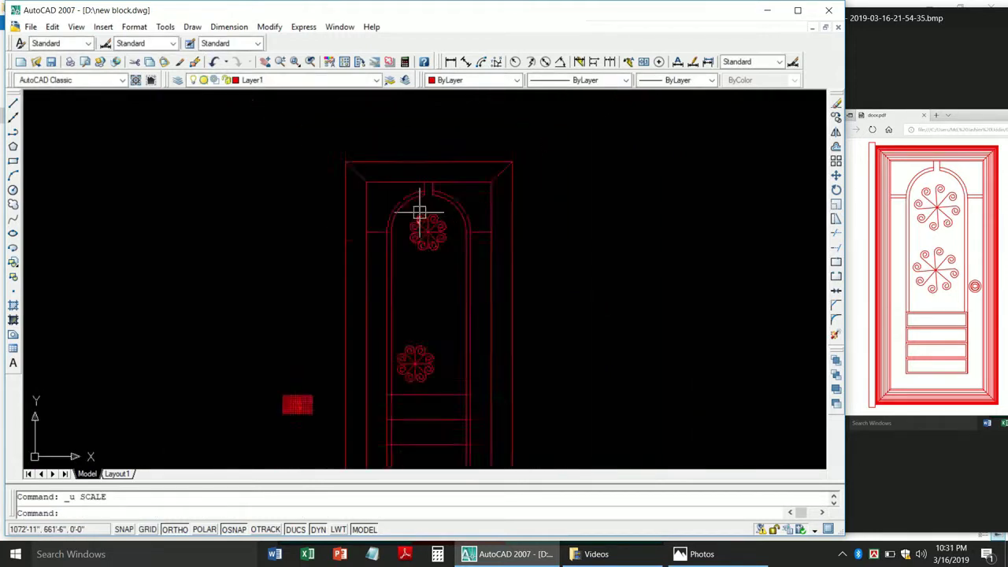
{"action": "scroll", "coordinate": [422, 268], "scroll_direction": "up", "scroll_amount": 1}
{"action": "scroll", "coordinate": [423, 330], "scroll_direction": "up", "scroll_amount": 3}
{"action": "scroll", "coordinate": [426, 334], "scroll_direction": "up", "scroll_amount": 2}
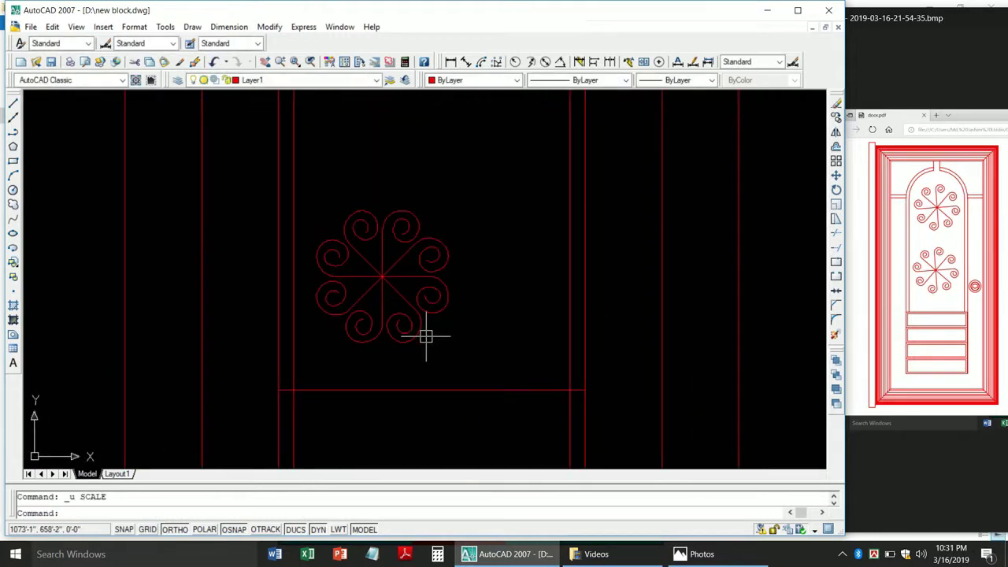
{"action": "type", "text": "m"}
Move the whole rosette slightly to the right.
{"action": "key", "text": "Return"}
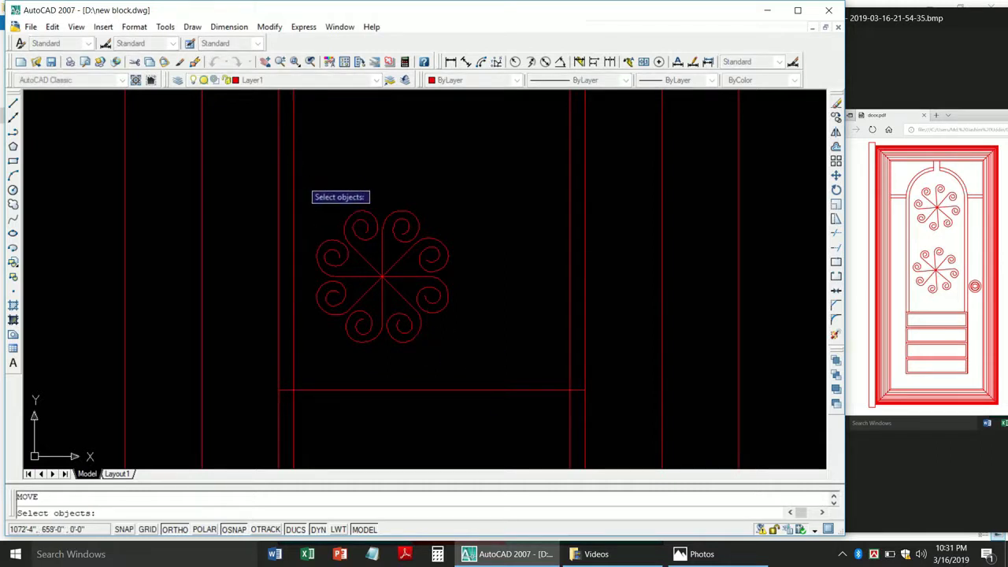
{"action": "left_click_drag", "start_coordinate": [364, 272], "coordinate": [490, 308]}
{"action": "left_click", "coordinate": [490, 309]}
{"action": "key", "text": "Return"}
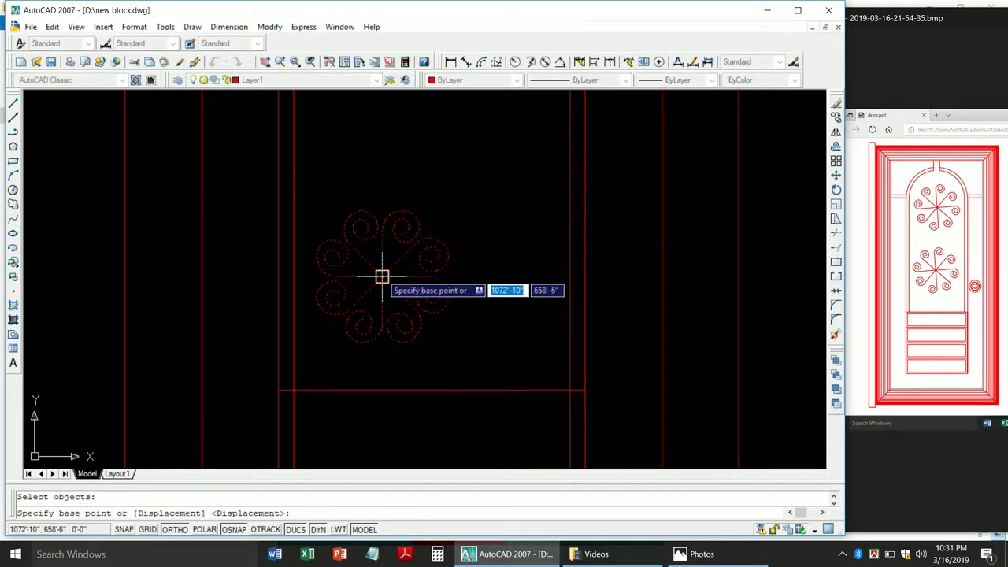
{"action": "left_click", "coordinate": [381, 274]}
{"action": "left_click", "coordinate": [403, 275]}
{"action": "key", "text": "Return"}
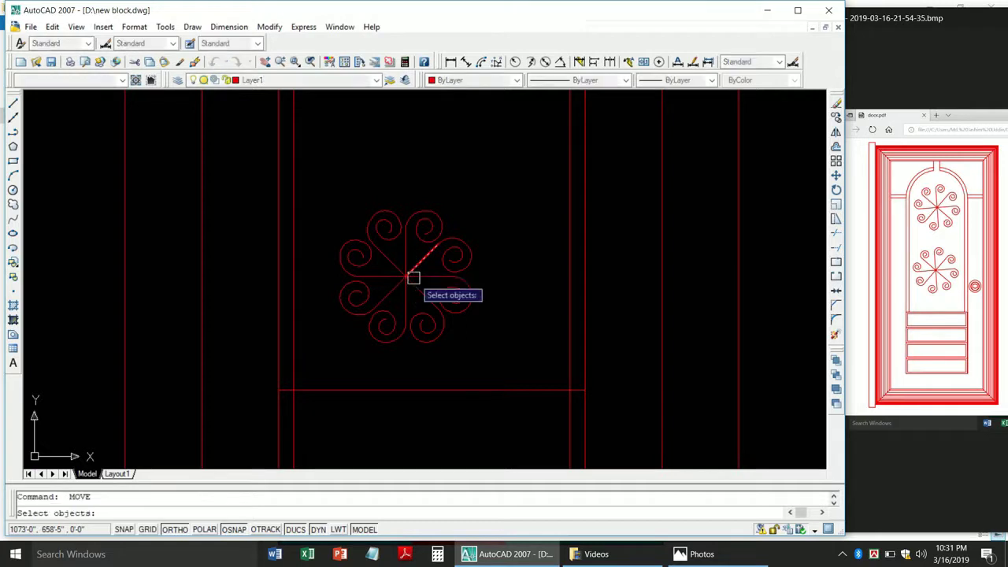
{"action": "key", "text": "Escape"}
{"action": "scroll", "coordinate": [439, 330], "scroll_direction": "down", "scroll_amount": 3}
{"action": "scroll", "coordinate": [400, 311], "scroll_direction": "down", "scroll_amount": 4}
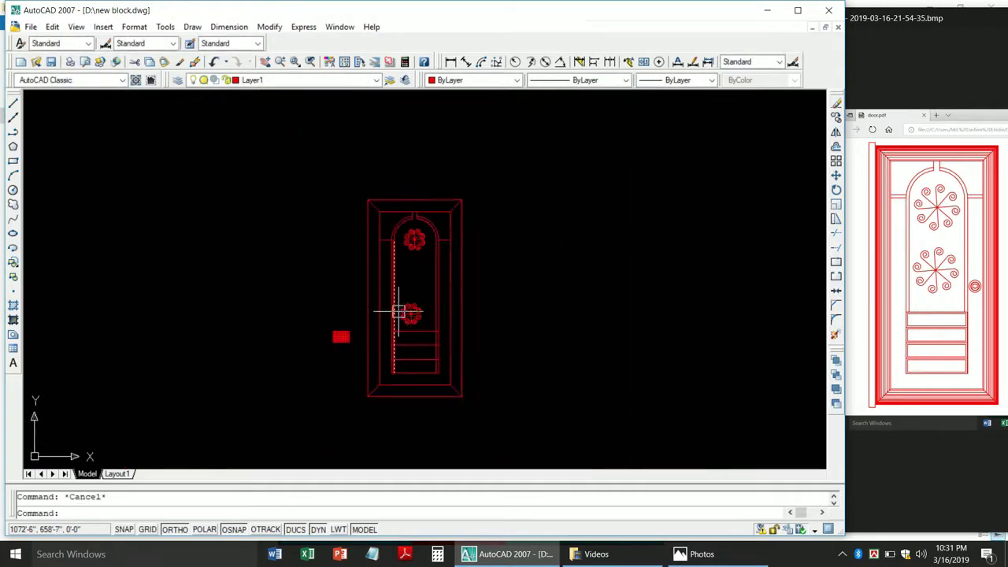
{"action": "scroll", "coordinate": [409, 252], "scroll_direction": "up", "scroll_amount": 3}
{"action": "scroll", "coordinate": [403, 210], "scroll_direction": "down", "scroll_amount": 1}
{"action": "scroll", "coordinate": [402, 209], "scroll_direction": "up", "scroll_amount": 3}
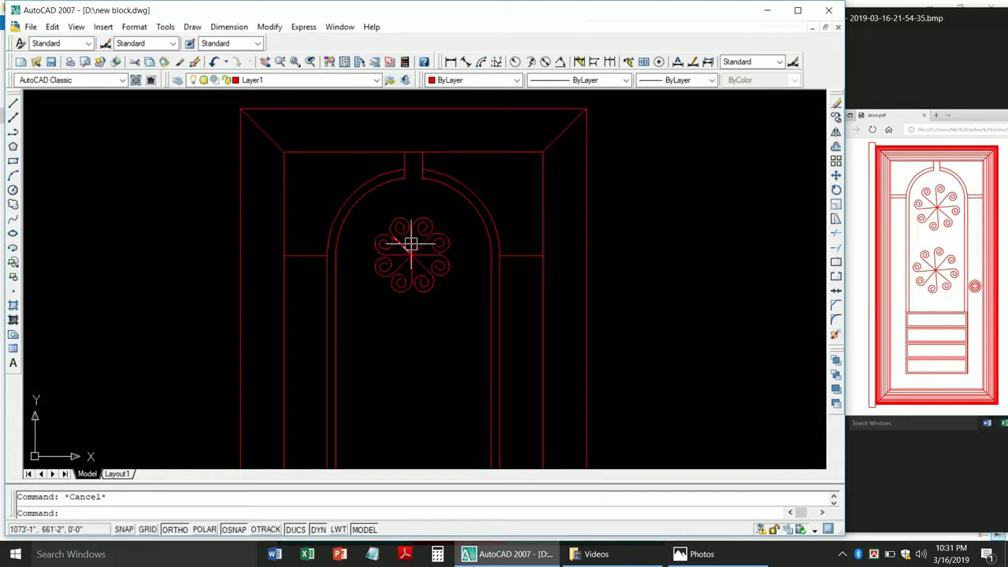
{"action": "scroll", "coordinate": [412, 255], "scroll_direction": "up", "scroll_amount": 3}
Window-select the rosette and move it by a 0.5 displacement.
{"action": "key", "text": "Return"}
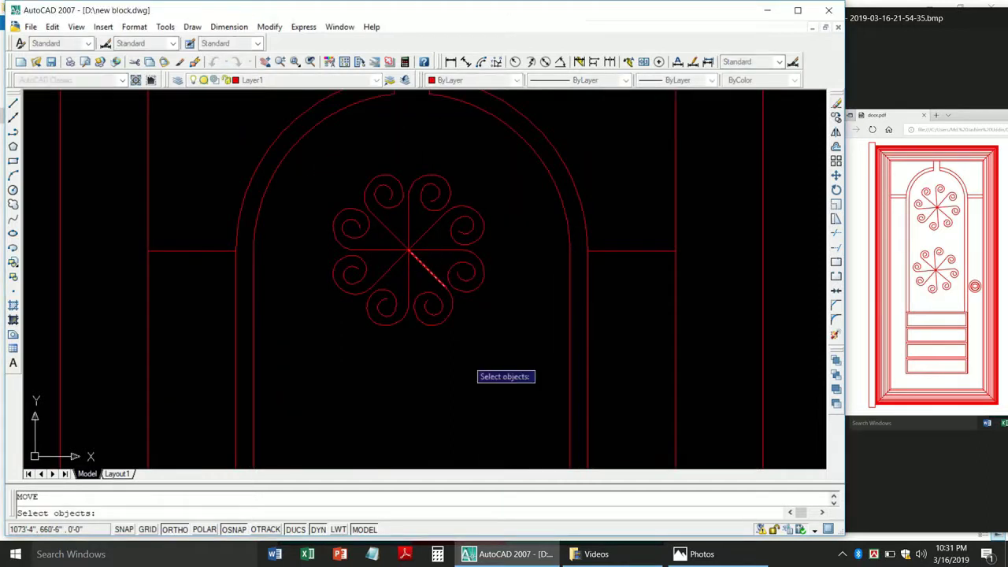
{"action": "left_click", "coordinate": [504, 404]}
{"action": "left_click", "coordinate": [307, 161]}
{"action": "key", "text": "Return"}
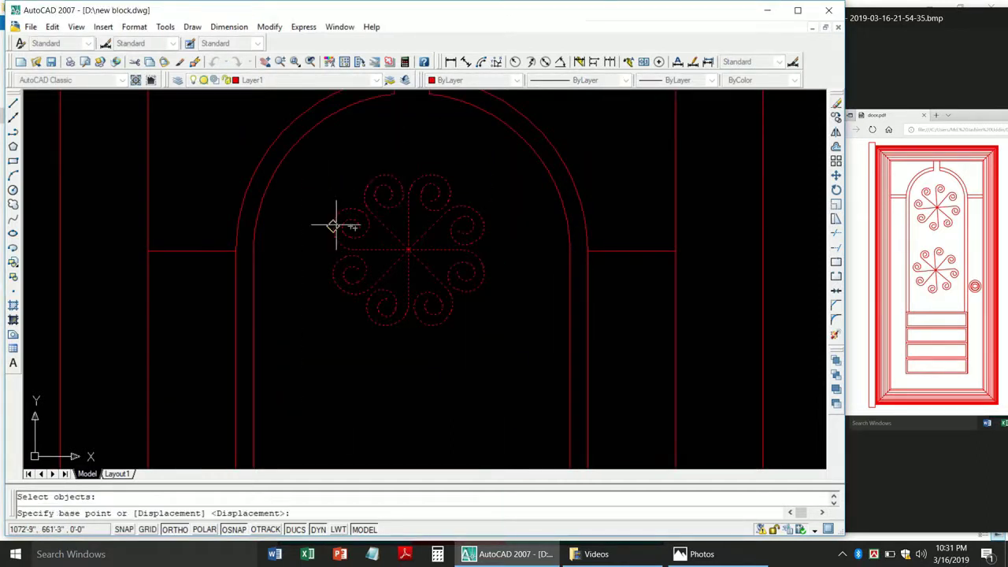
{"action": "left_click", "coordinate": [410, 249]}
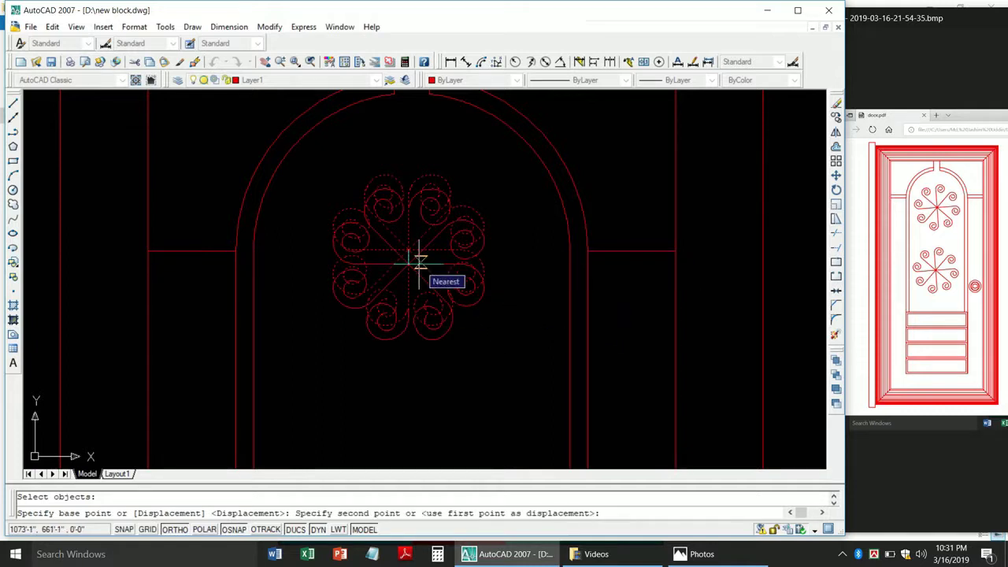
{"action": "type", "text": ".5"}
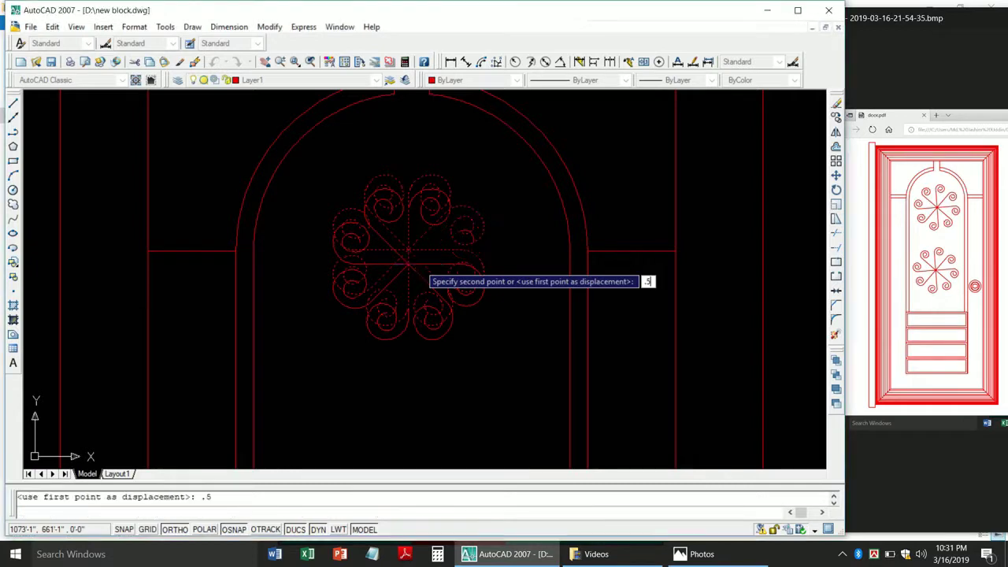
{"action": "key", "text": "Return"}
{"action": "scroll", "coordinate": [310, 268], "scroll_direction": "down", "scroll_amount": 1}
{"action": "scroll", "coordinate": [326, 274], "scroll_direction": "up", "scroll_amount": 2}
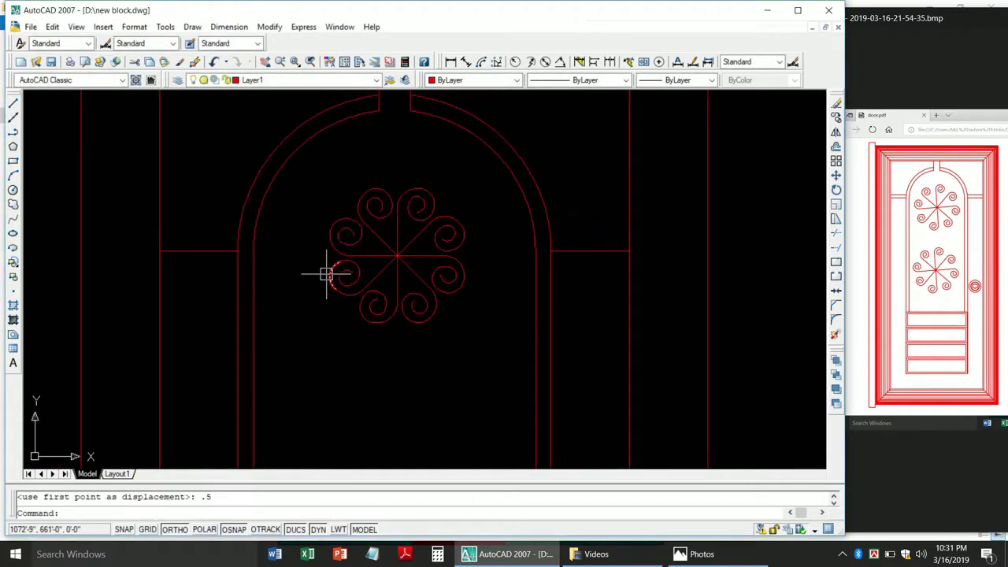
Scale the arch rosette up about its centre to nearly fill the arched panel.
{"action": "type", "text": "sc"}
{"action": "key", "text": "Return"}
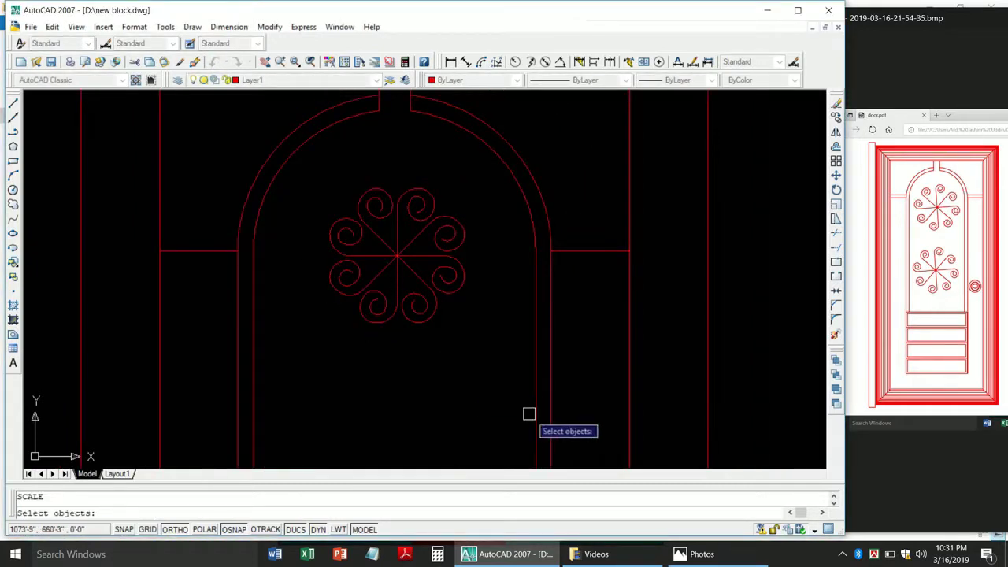
{"action": "left_click", "coordinate": [470, 347]}
{"action": "left_click", "coordinate": [307, 161]}
{"action": "key", "text": "Return"}
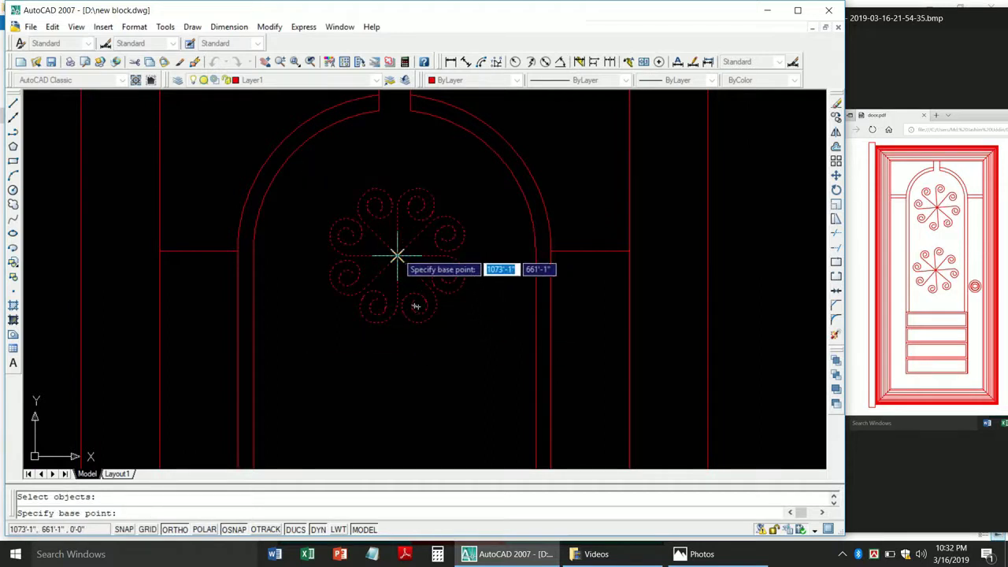
{"action": "left_click", "coordinate": [397, 256]}
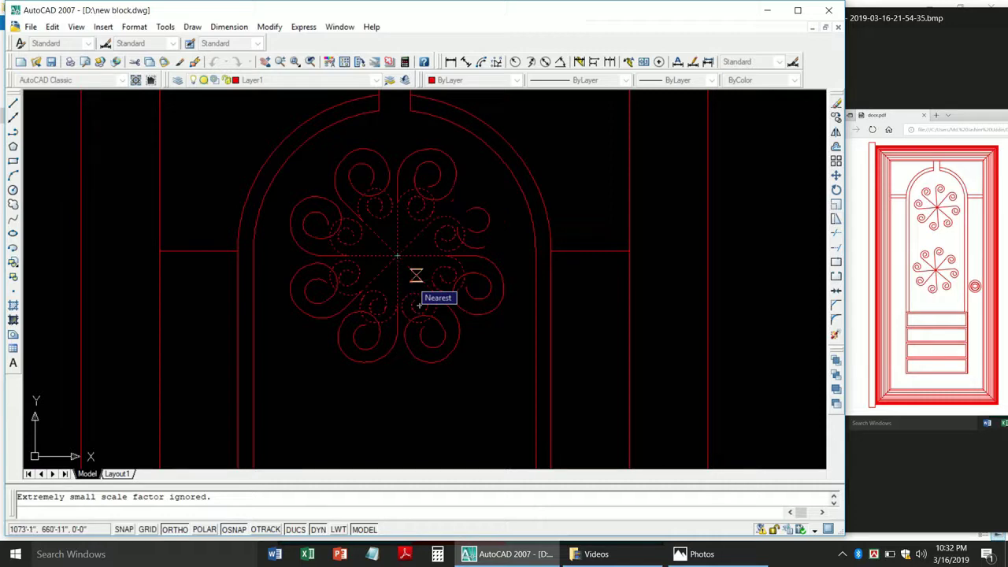
{"action": "scroll", "coordinate": [416, 276], "scroll_direction": "down", "scroll_amount": 5}
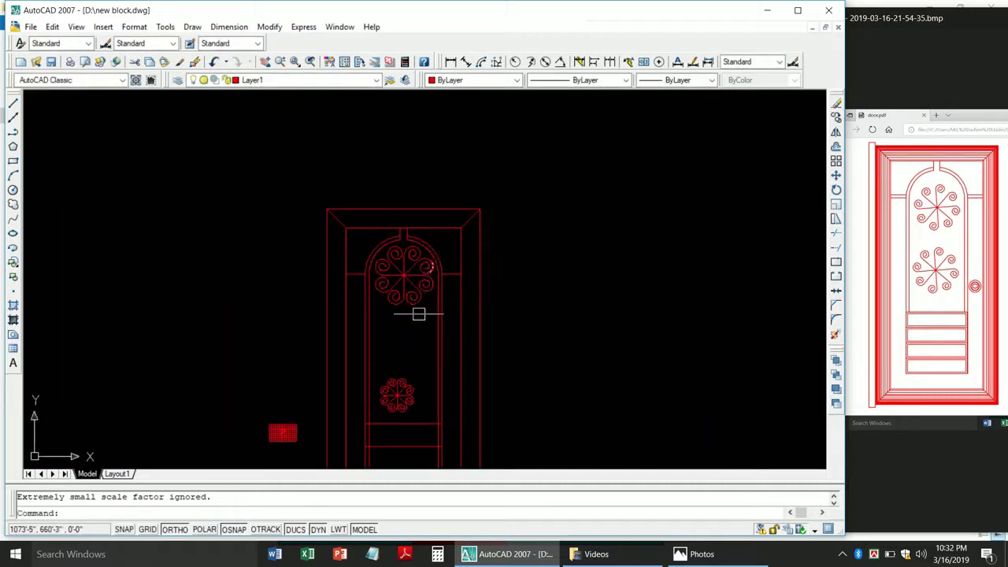
{"action": "scroll", "coordinate": [408, 292], "scroll_direction": "up", "scroll_amount": 2}
{"action": "scroll", "coordinate": [410, 280], "scroll_direction": "down", "scroll_amount": 2}
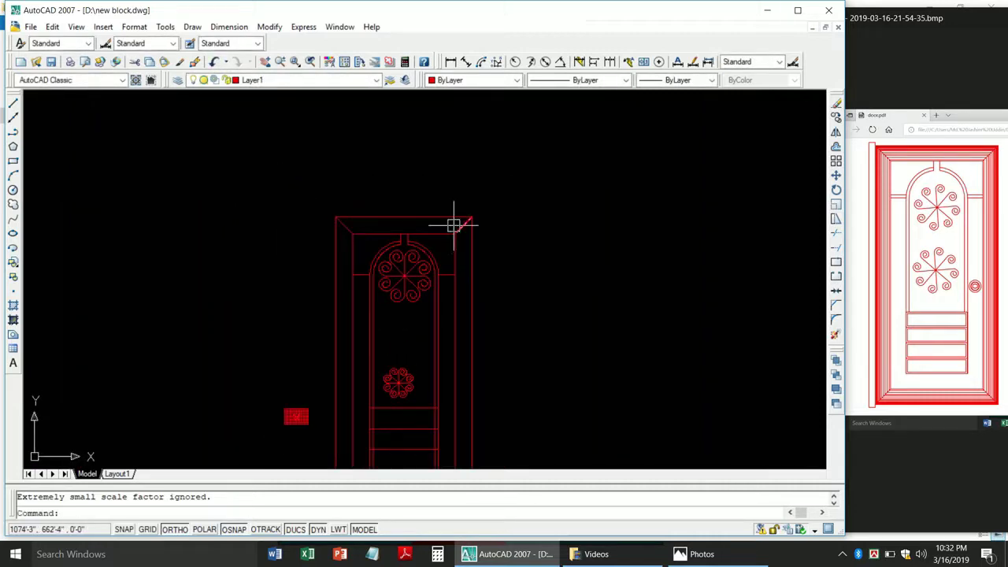
{"action": "scroll", "coordinate": [387, 255], "scroll_direction": "up", "scroll_amount": 5}
Move the enlarged rosette another 0.5 units into place.
{"action": "type", "text": "m"}
{"action": "key", "text": "Return"}
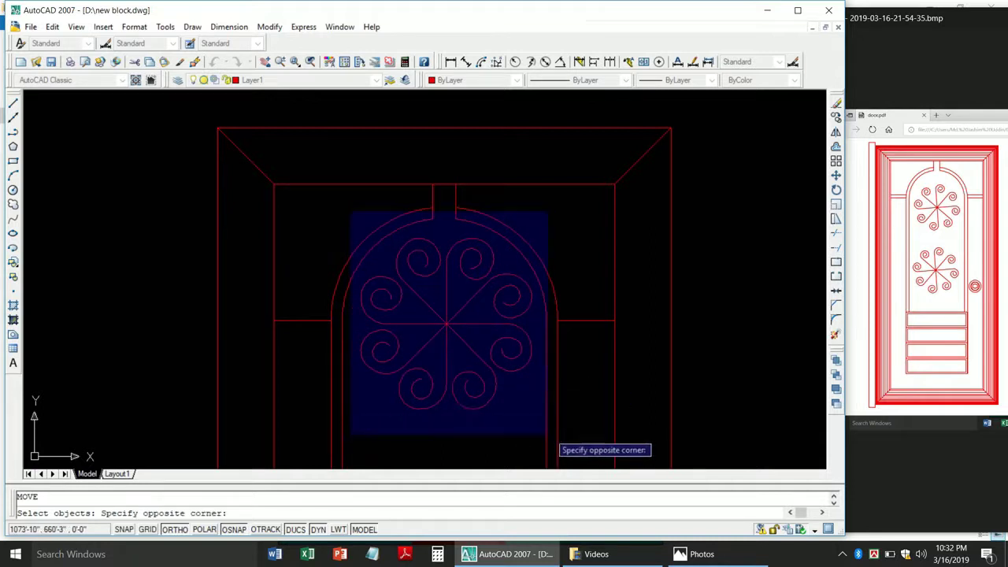
{"action": "left_click", "coordinate": [548, 436]}
{"action": "key", "text": "Return"}
{"action": "left_click", "coordinate": [442, 328]}
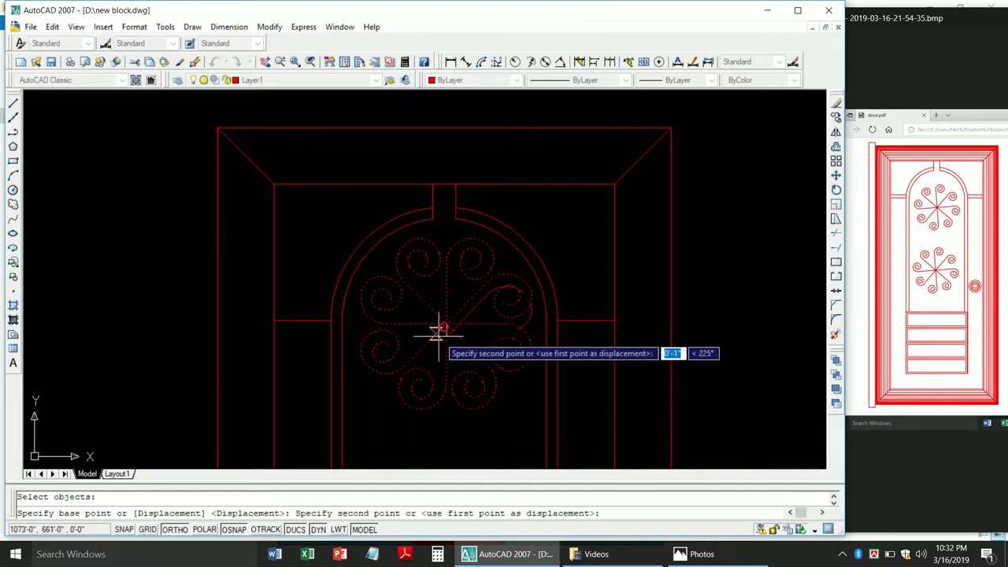
{"action": "type", "text": ".5"}
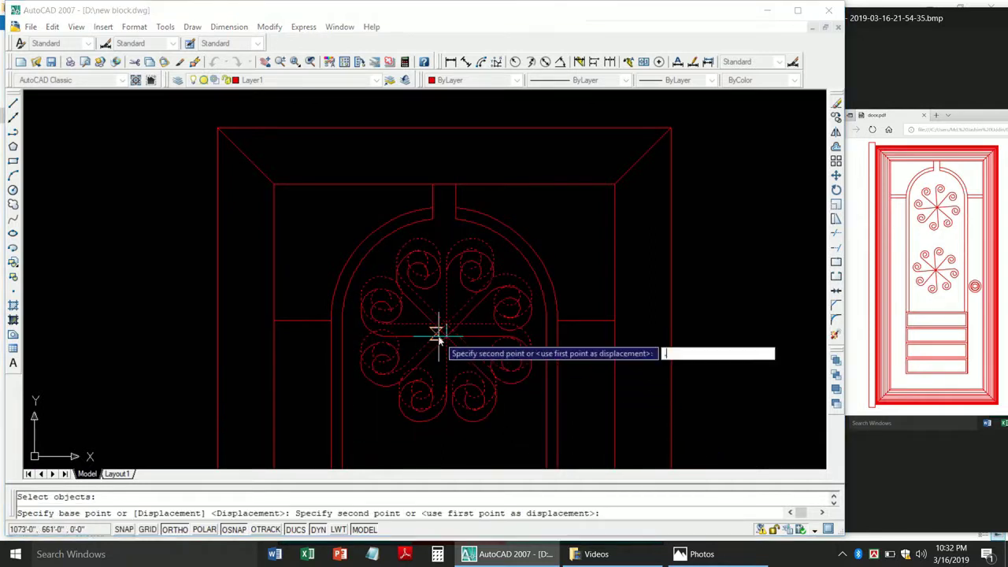
{"action": "key", "text": "Return"}
{"action": "scroll", "coordinate": [439, 336], "scroll_direction": "down", "scroll_amount": 2}
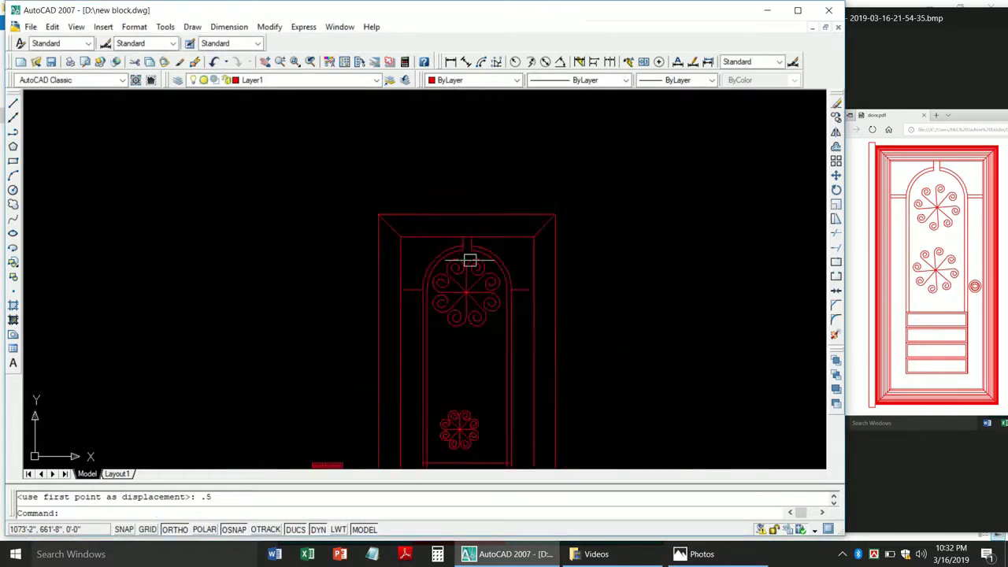
{"action": "scroll", "coordinate": [471, 327], "scroll_direction": "down", "scroll_amount": 1}
{"action": "scroll", "coordinate": [471, 327], "scroll_direction": "up", "scroll_amount": 1}
Move the small lower rosette out of the door to its left side.
{"action": "scroll", "coordinate": [483, 450], "scroll_direction": "up", "scroll_amount": 1}
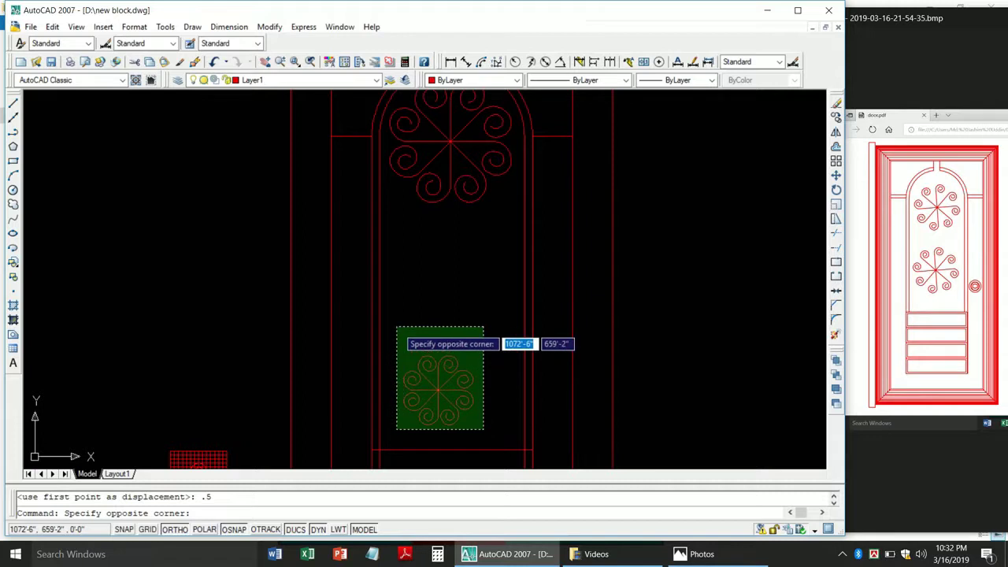
{"action": "left_click", "coordinate": [393, 334]}
{"action": "key", "text": "Return"}
{"action": "left_click", "coordinate": [435, 388]}
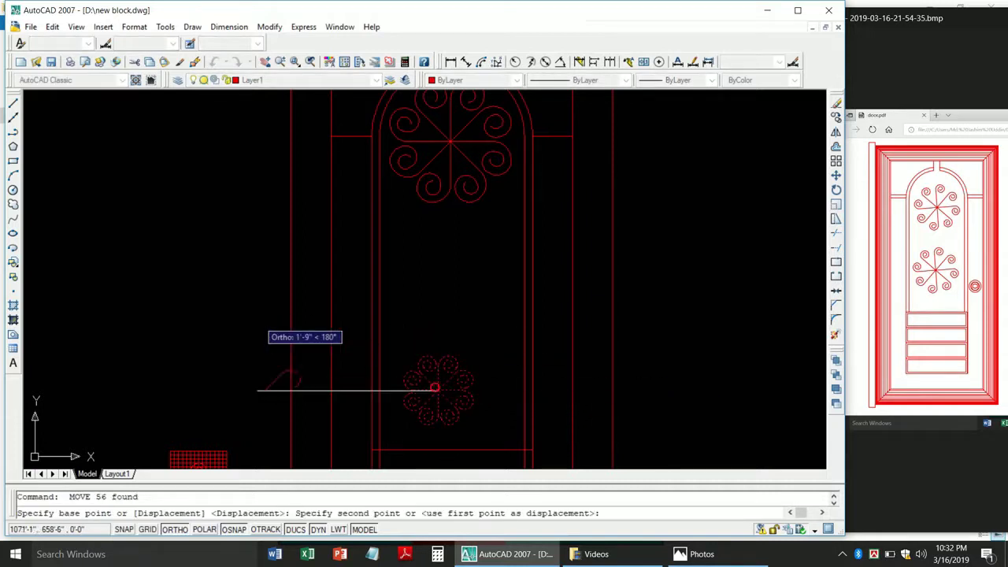
{"action": "left_click", "coordinate": [124, 231]}
{"action": "scroll", "coordinate": [254, 283], "scroll_direction": "down", "scroll_amount": 4}
{"action": "scroll", "coordinate": [292, 237], "scroll_direction": "up", "scroll_amount": 3}
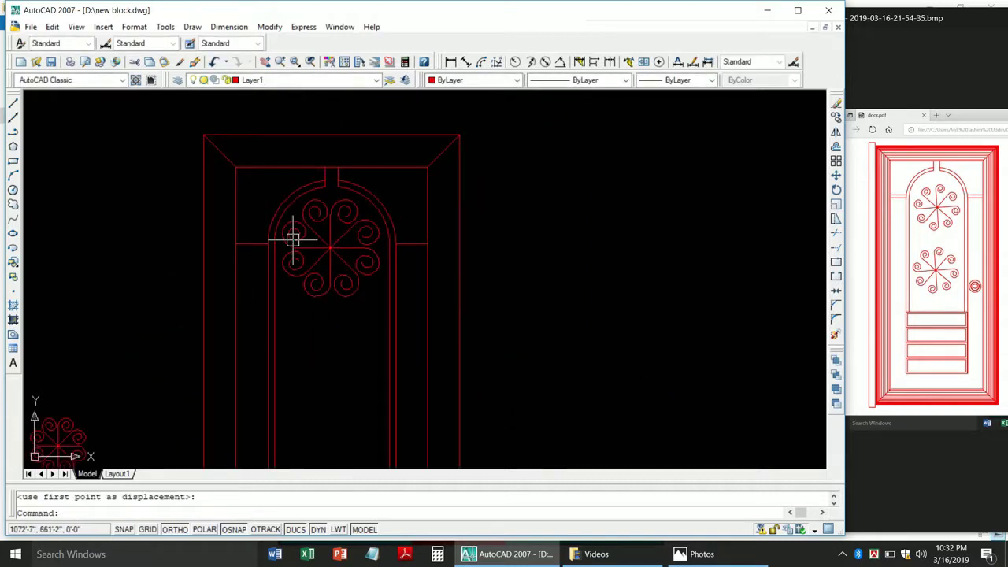
{"action": "key", "text": "Return"}
{"action": "key", "text": "Escape"}
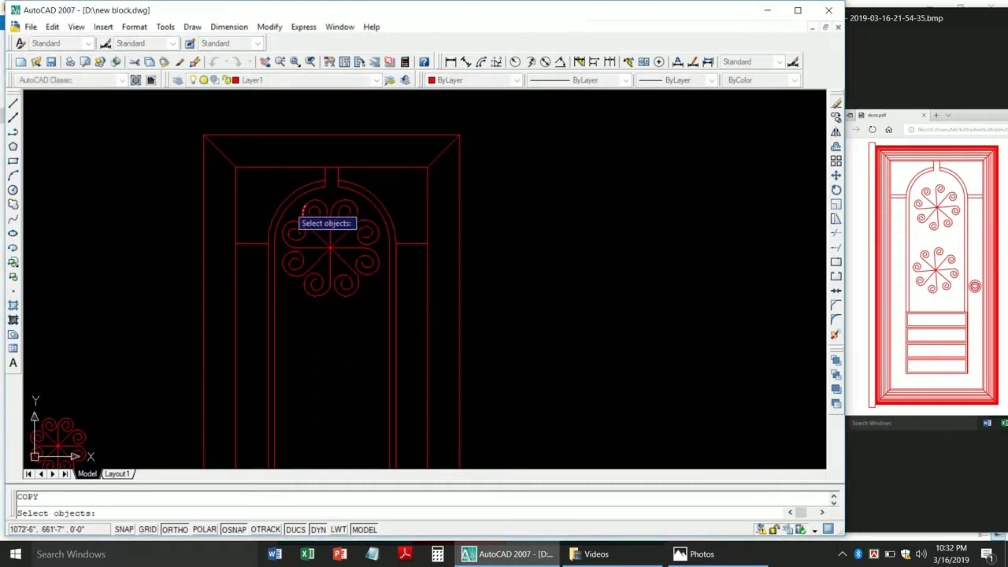
Copy the arch rosette from its centre 2' straight down.
{"action": "left_click", "coordinate": [394, 340]}
{"action": "key", "text": "Return"}
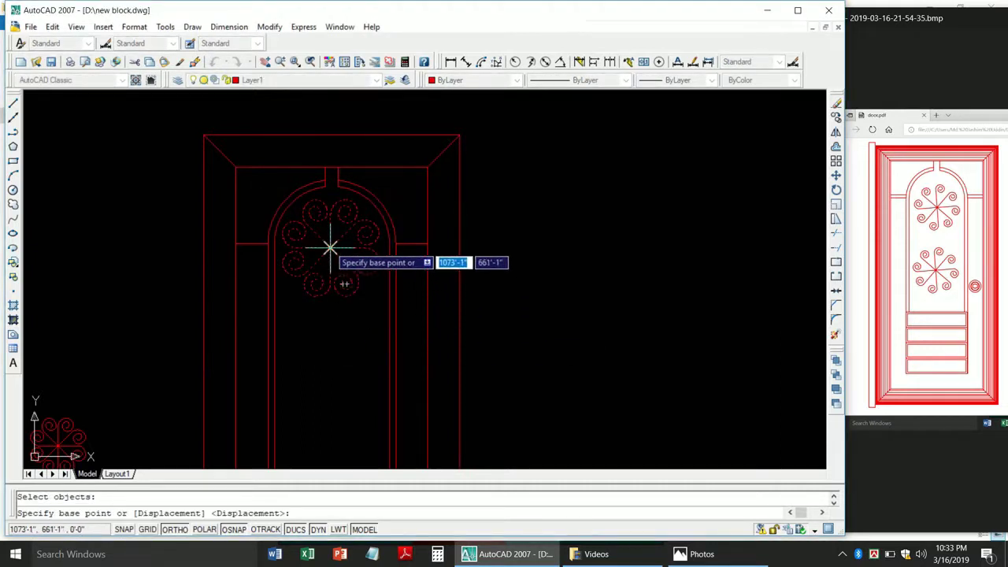
{"action": "left_click", "coordinate": [329, 246]}
{"action": "scroll", "coordinate": [331, 355], "scroll_direction": "down", "scroll_amount": 5}
{"action": "scroll", "coordinate": [315, 315], "scroll_direction": "up", "scroll_amount": 4}
{"action": "scroll", "coordinate": [327, 324], "scroll_direction": "up", "scroll_amount": 2}
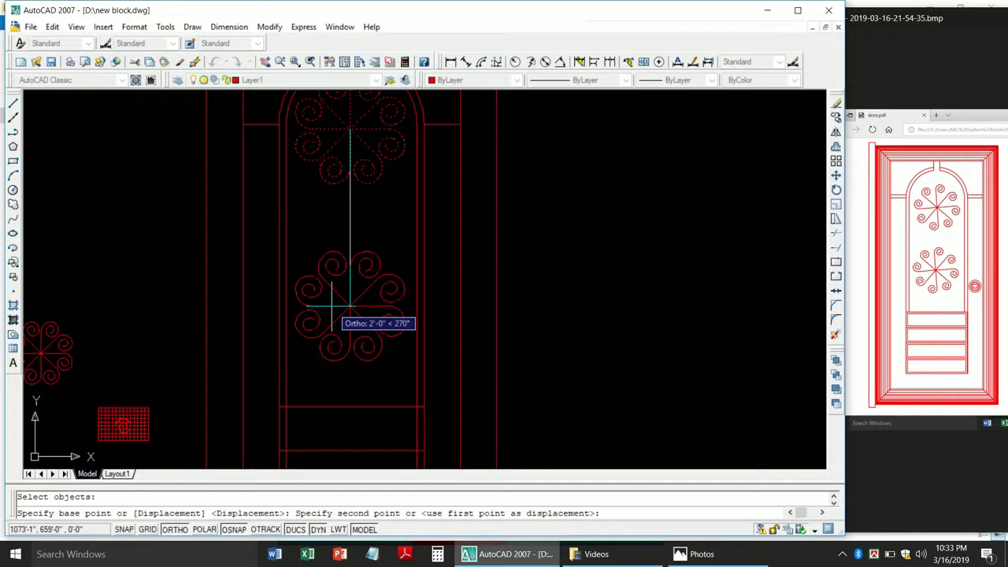
{"action": "type", "text": "2'"}
{"action": "key", "text": "Return"}
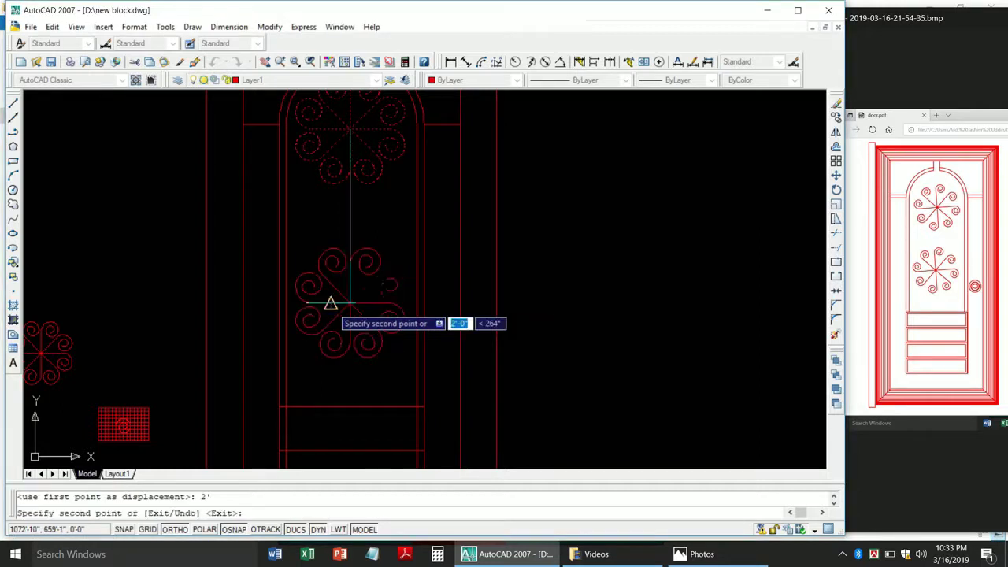
{"action": "scroll", "coordinate": [330, 303], "scroll_direction": "down", "scroll_amount": 4}
{"action": "key", "text": "Return"}
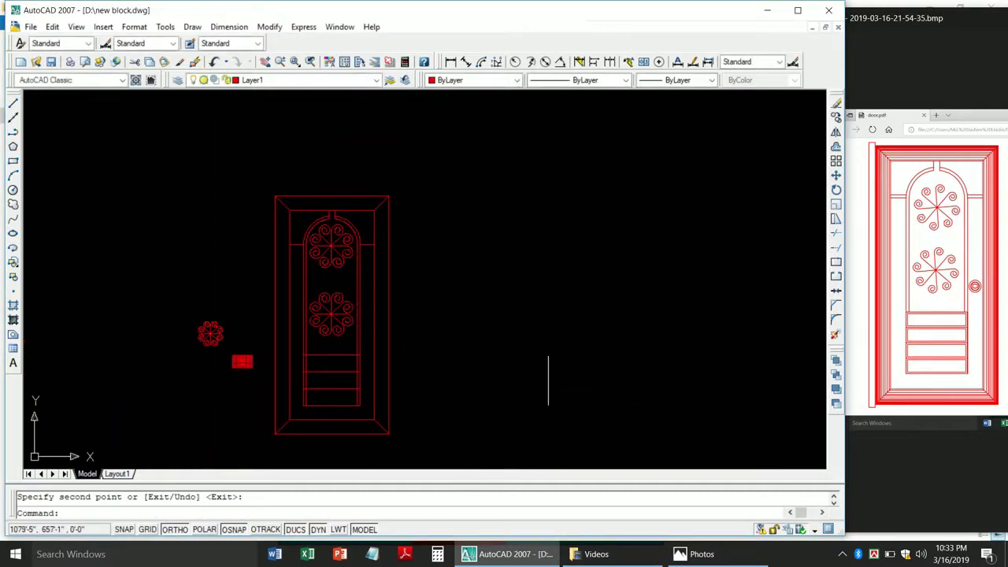
Zoom in and out to inspect the bottom panel lines against the inner frame.
{"action": "scroll", "coordinate": [308, 302], "scroll_direction": "up", "scroll_amount": 1}
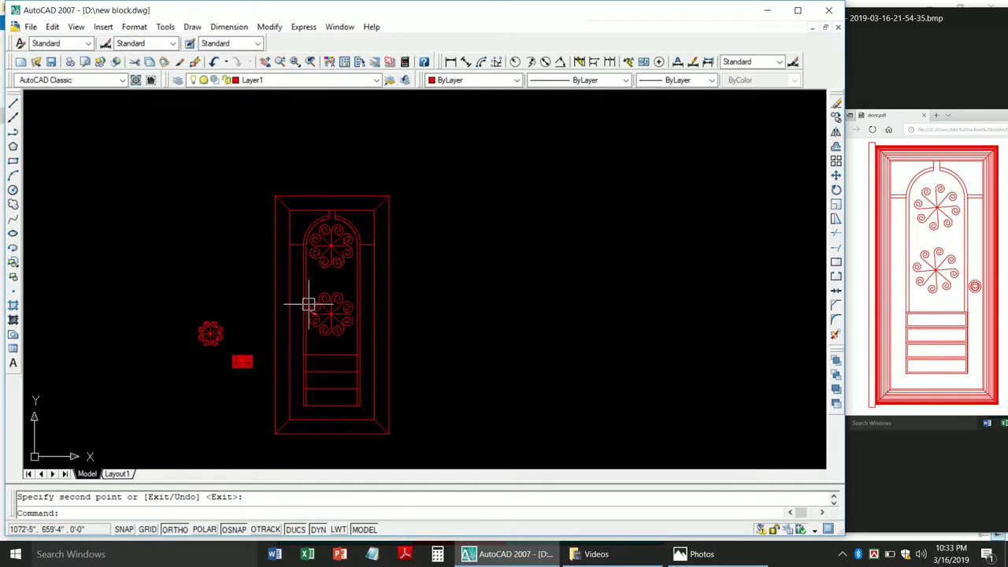
{"action": "scroll", "coordinate": [308, 302], "scroll_direction": "up", "scroll_amount": 1}
{"action": "scroll", "coordinate": [326, 331], "scroll_direction": "down", "scroll_amount": 2}
{"action": "scroll", "coordinate": [328, 376], "scroll_direction": "up", "scroll_amount": 3}
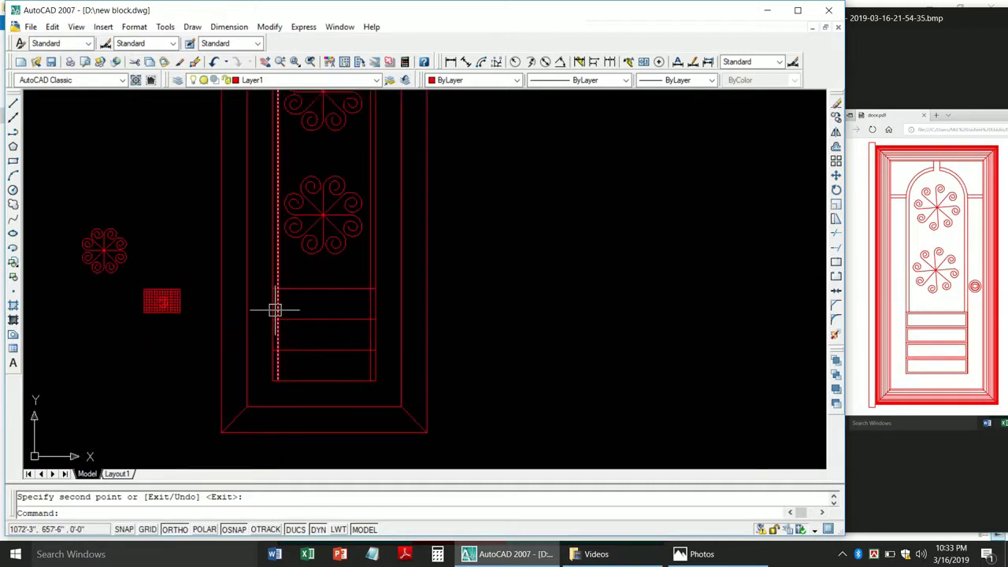
{"action": "scroll", "coordinate": [252, 303], "scroll_direction": "up", "scroll_amount": 3}
{"action": "scroll", "coordinate": [265, 304], "scroll_direction": "up", "scroll_amount": 4}
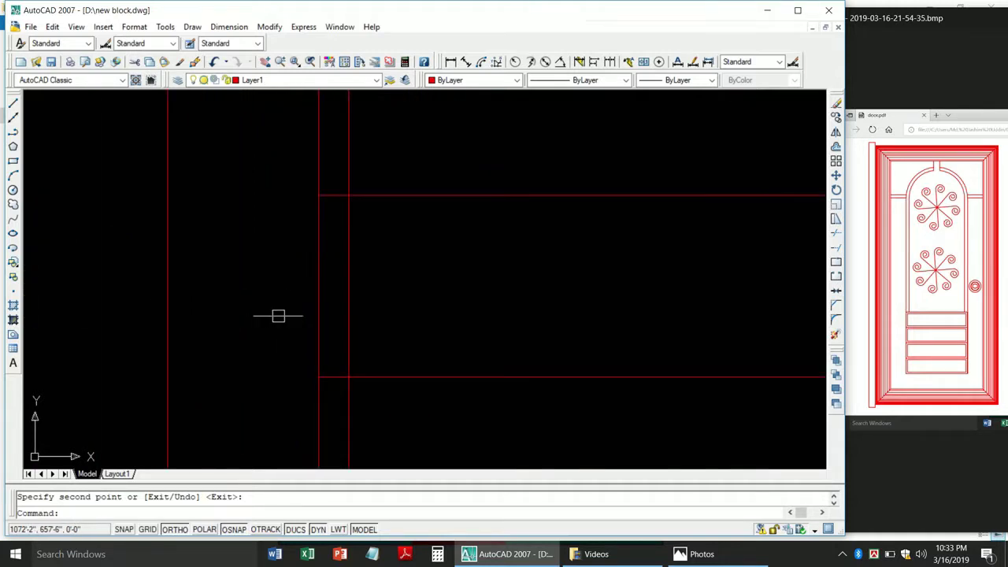
{"action": "scroll", "coordinate": [304, 270], "scroll_direction": "down", "scroll_amount": 2}
{"action": "scroll", "coordinate": [311, 260], "scroll_direction": "down", "scroll_amount": 1}
{"action": "scroll", "coordinate": [313, 262], "scroll_direction": "up", "scroll_amount": 4}
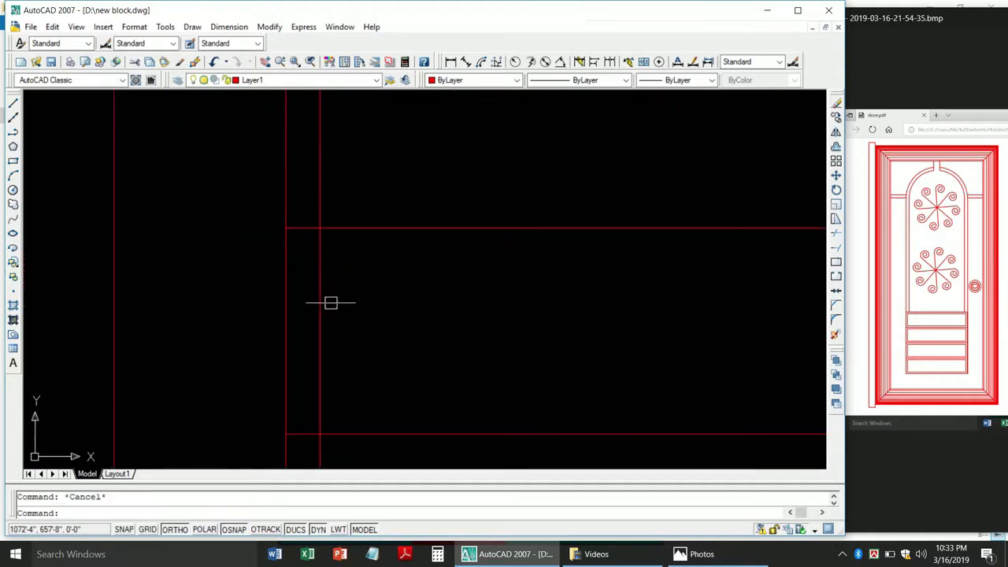
Run TRIM (tr) to cut the bottom panel lines at the inner frame edges.
{"action": "type", "text": "tr"}
{"action": "key", "text": "Return"}
{"action": "key", "text": "Return"}
{"action": "scroll", "coordinate": [283, 201], "scroll_direction": "down", "scroll_amount": 2}
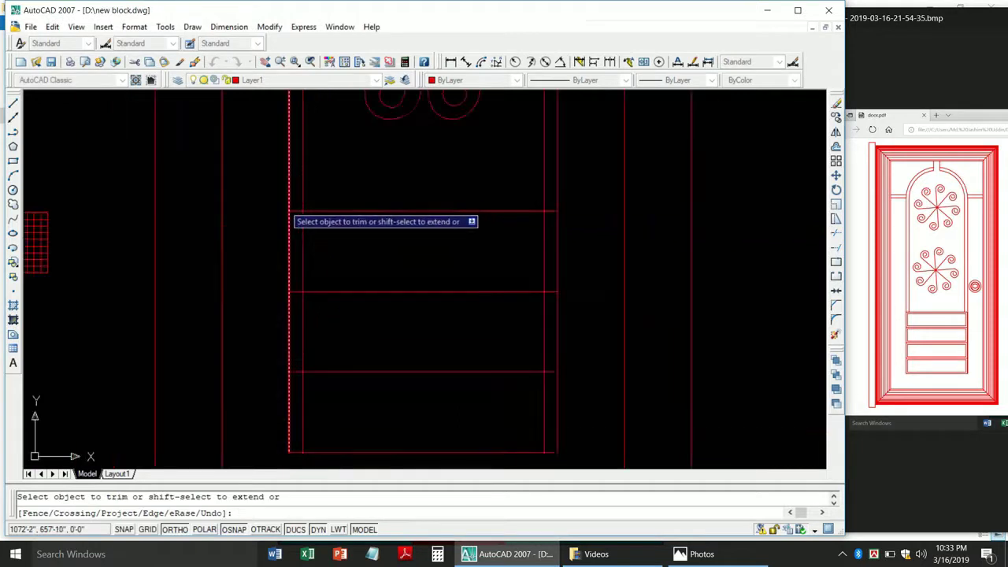
{"action": "scroll", "coordinate": [312, 288], "scroll_direction": "up", "scroll_amount": 2}
{"action": "scroll", "coordinate": [305, 236], "scroll_direction": "down", "scroll_amount": 1}
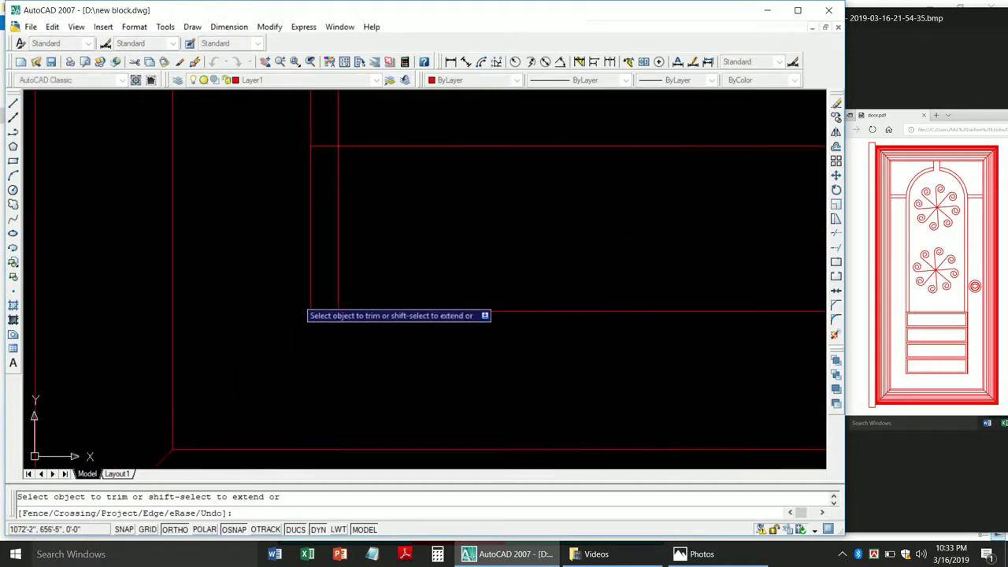
{"action": "scroll", "coordinate": [299, 197], "scroll_direction": "down", "scroll_amount": 1}
{"action": "scroll", "coordinate": [272, 222], "scroll_direction": "down", "scroll_amount": 2}
{"action": "scroll", "coordinate": [223, 291], "scroll_direction": "up", "scroll_amount": 2}
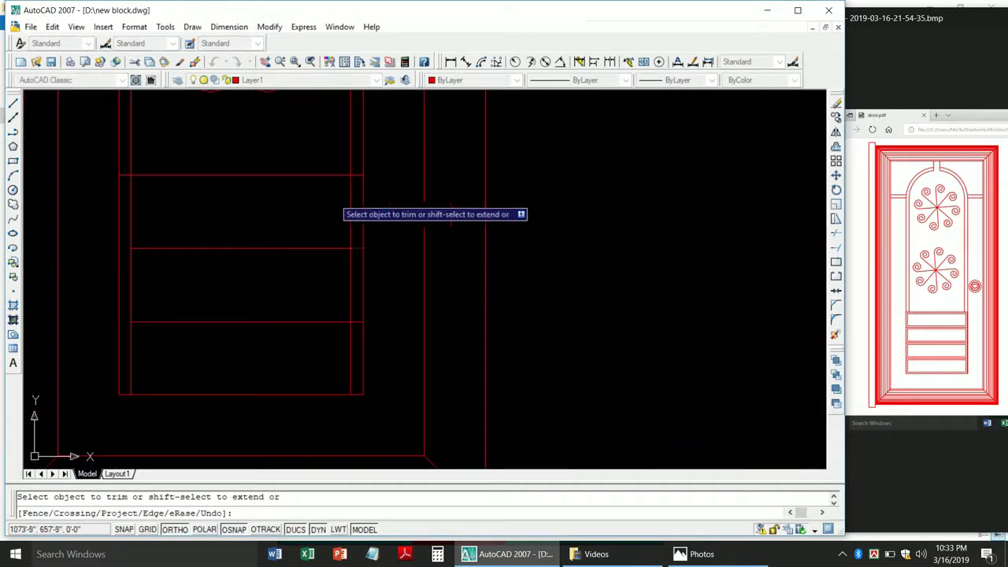
{"action": "scroll", "coordinate": [347, 189], "scroll_direction": "up", "scroll_amount": 1}
{"action": "scroll", "coordinate": [366, 172], "scroll_direction": "up", "scroll_amount": 3}
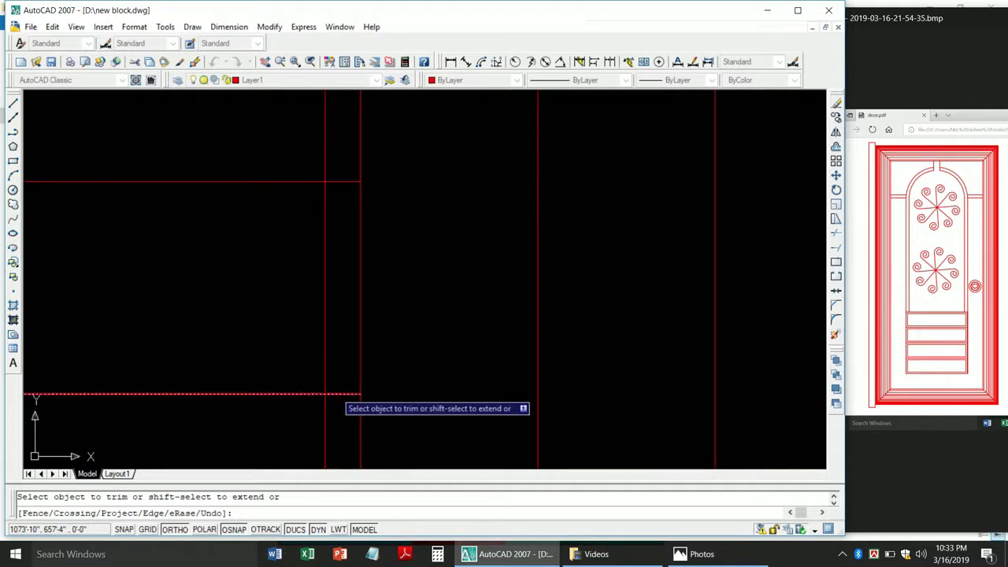
{"action": "scroll", "coordinate": [334, 392], "scroll_direction": "down", "scroll_amount": 1}
{"action": "scroll", "coordinate": [334, 391], "scroll_direction": "up", "scroll_amount": 1}
{"action": "scroll", "coordinate": [359, 412], "scroll_direction": "down", "scroll_amount": 1}
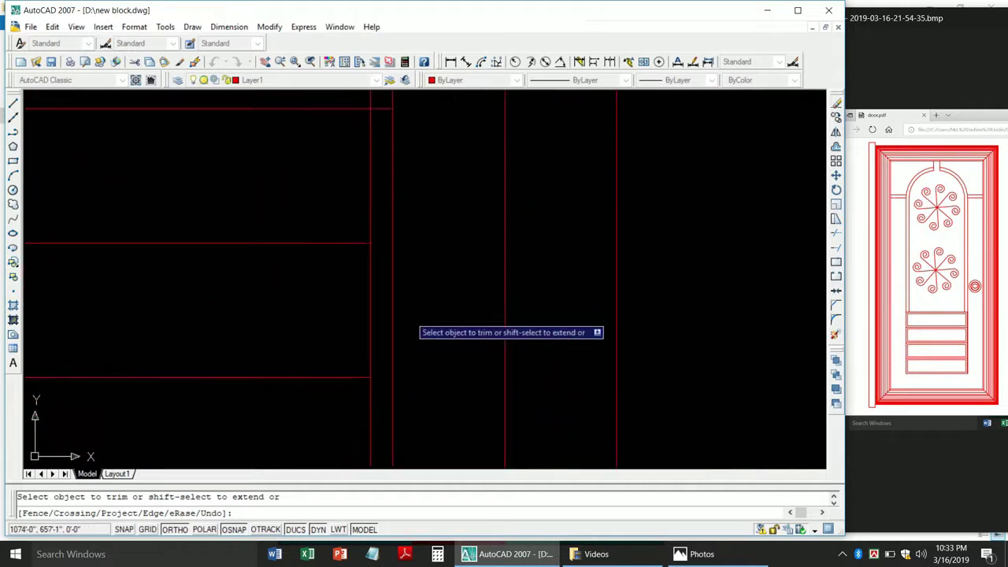
{"action": "scroll", "coordinate": [412, 315], "scroll_direction": "down", "scroll_amount": 1}
{"action": "scroll", "coordinate": [429, 435], "scroll_direction": "down", "scroll_amount": 1}
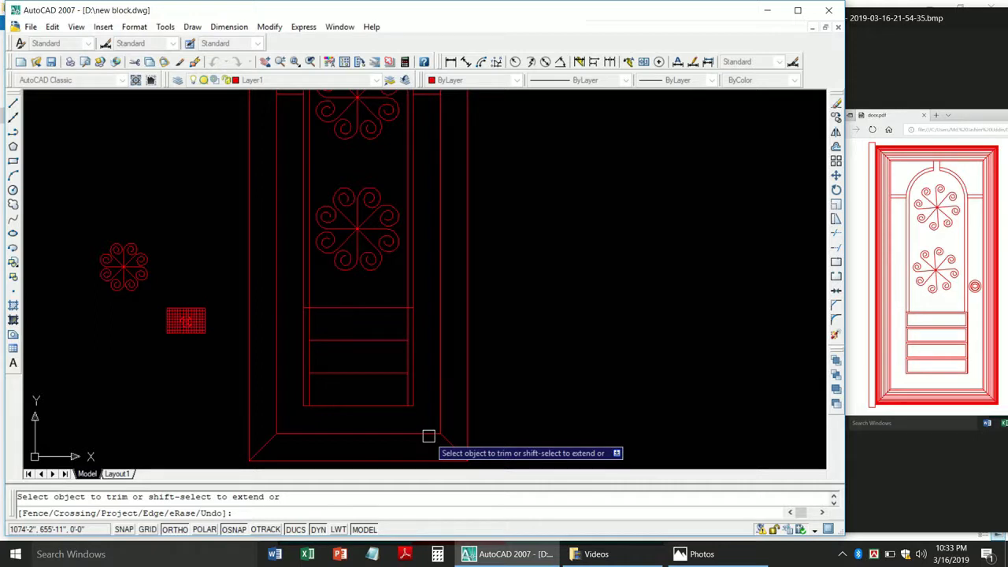
{"action": "scroll", "coordinate": [335, 399], "scroll_direction": "up", "scroll_amount": 1}
Finish trimming and create boundary polylines inside the lower panels with BO.
{"action": "key", "text": "Escape"}
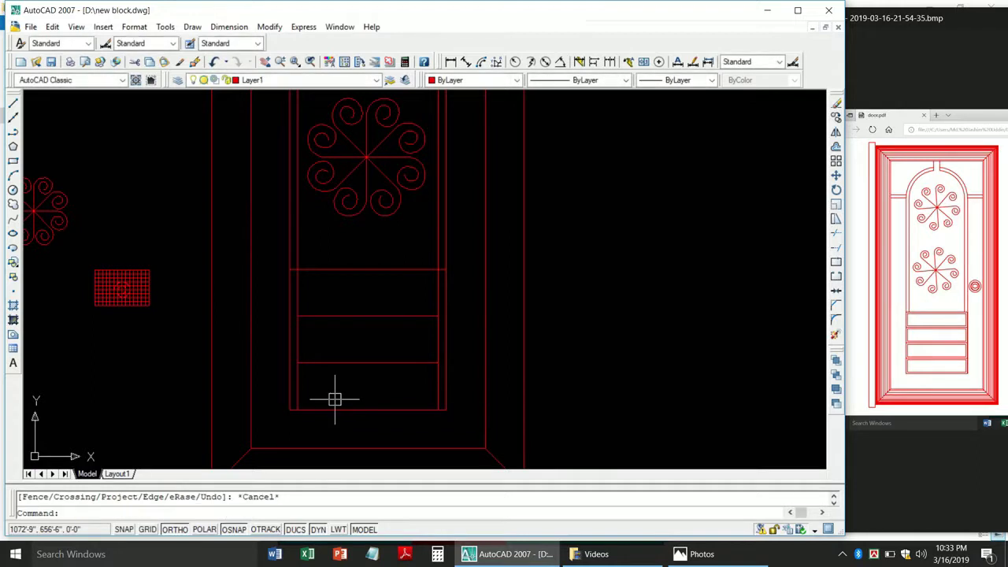
{"action": "type", "text": "o"}
{"action": "key", "text": "Return"}
{"action": "type", "text": "1"}
{"action": "key", "text": "Return"}
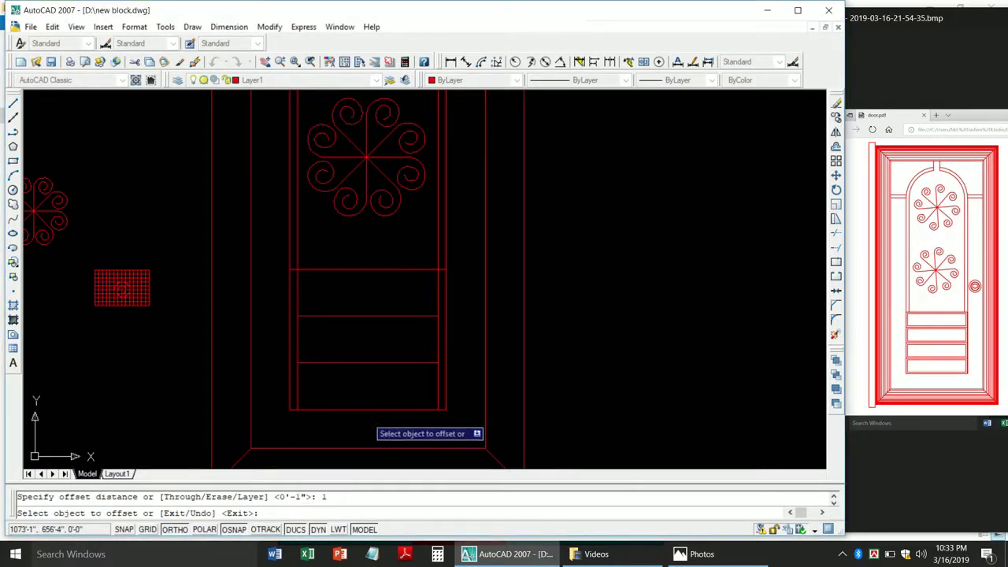
{"action": "key", "text": "Escape"}
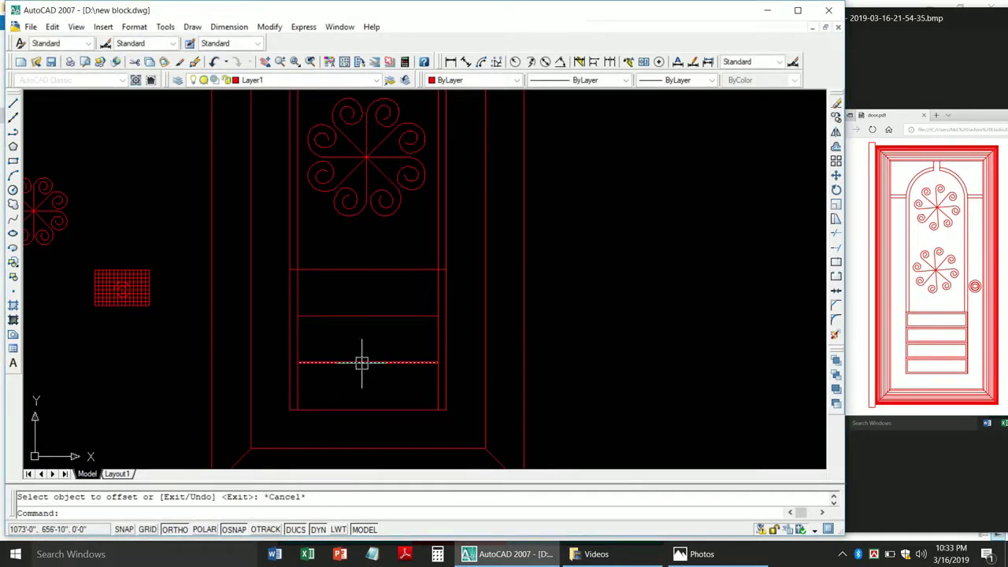
{"action": "type", "text": "bo"}
{"action": "key", "text": "Return"}
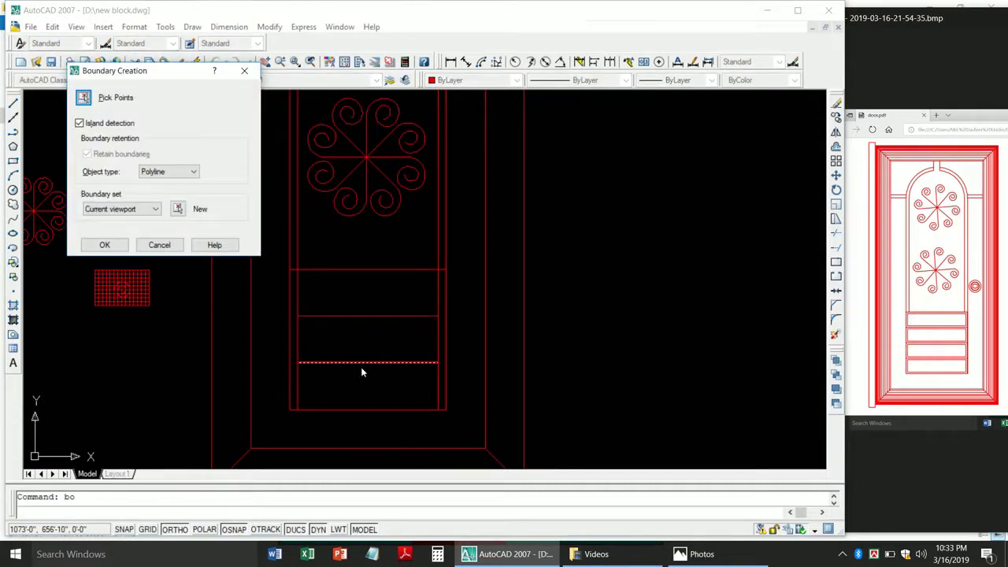
{"action": "key", "text": "Return"}
{"action": "left_click", "coordinate": [374, 291]}
{"action": "key", "text": "Return"}
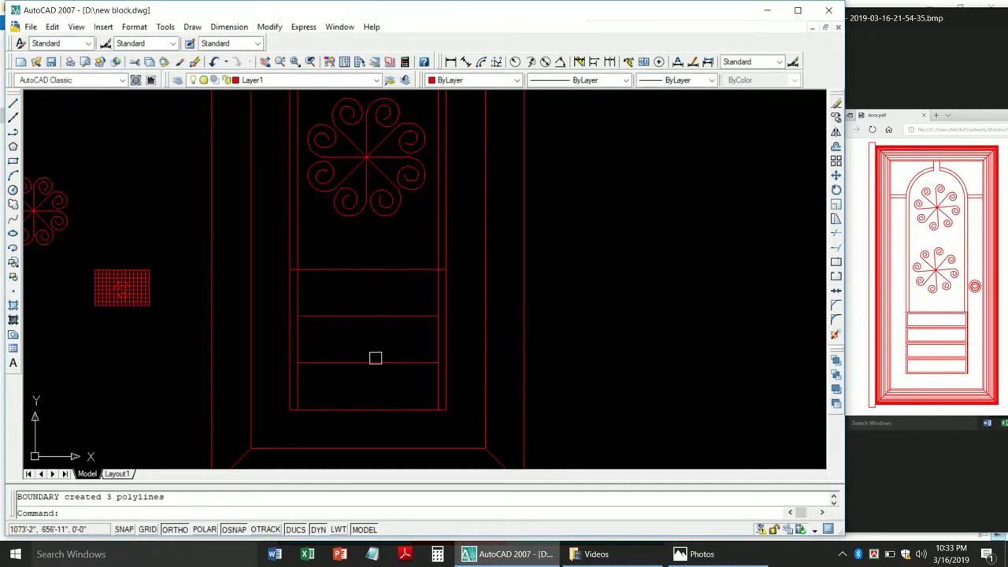
Offset the three lower panel outlines 1 inch inward to form inset rectangles.
{"action": "type", "text": "o"}
{"action": "key", "text": "Return"}
{"action": "type", "text": "1"}
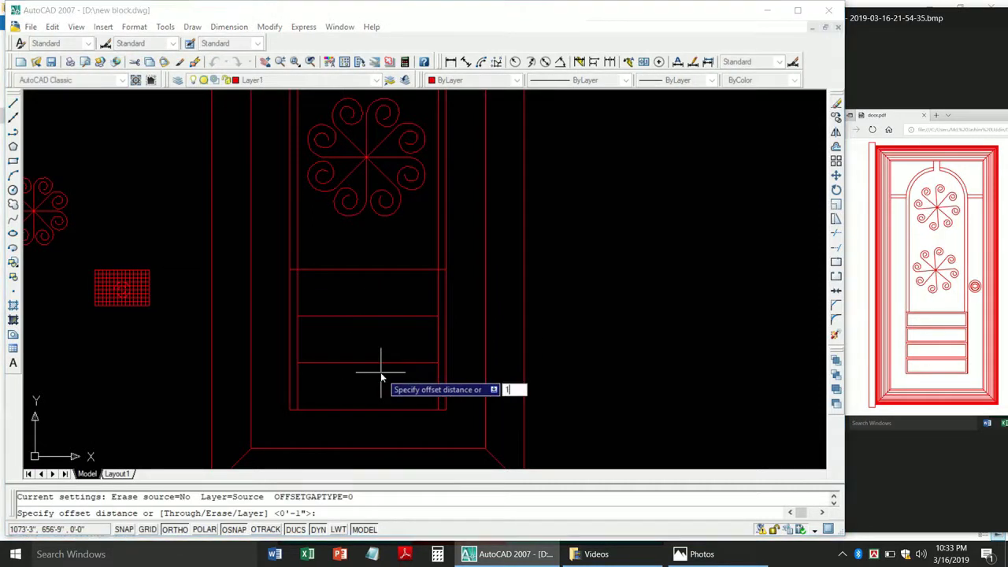
{"action": "key", "text": "Return"}
{"action": "left_click", "coordinate": [389, 406]}
{"action": "left_click", "coordinate": [385, 384]}
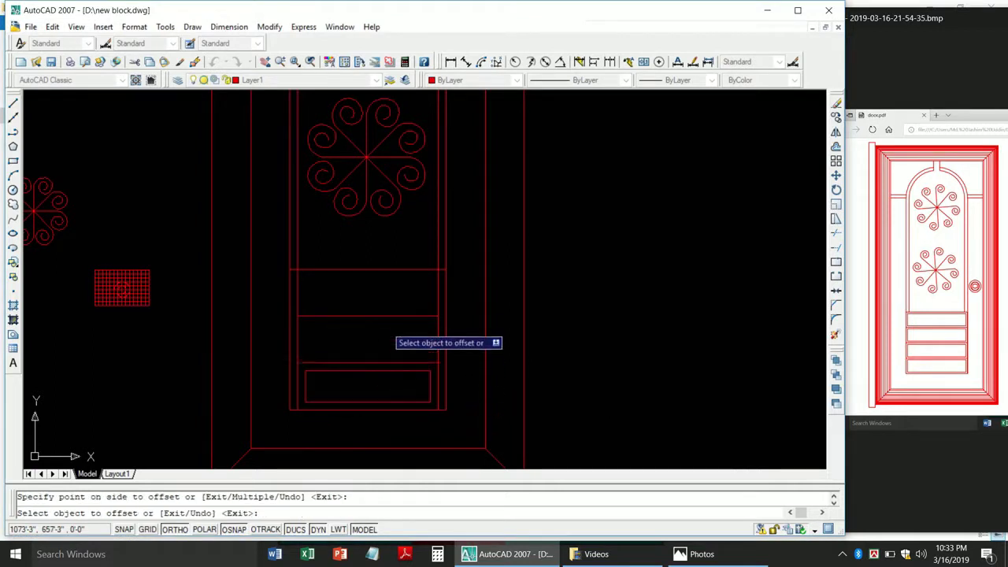
{"action": "left_click", "coordinate": [385, 316]}
{"action": "left_click", "coordinate": [386, 335]}
{"action": "left_click", "coordinate": [387, 270]}
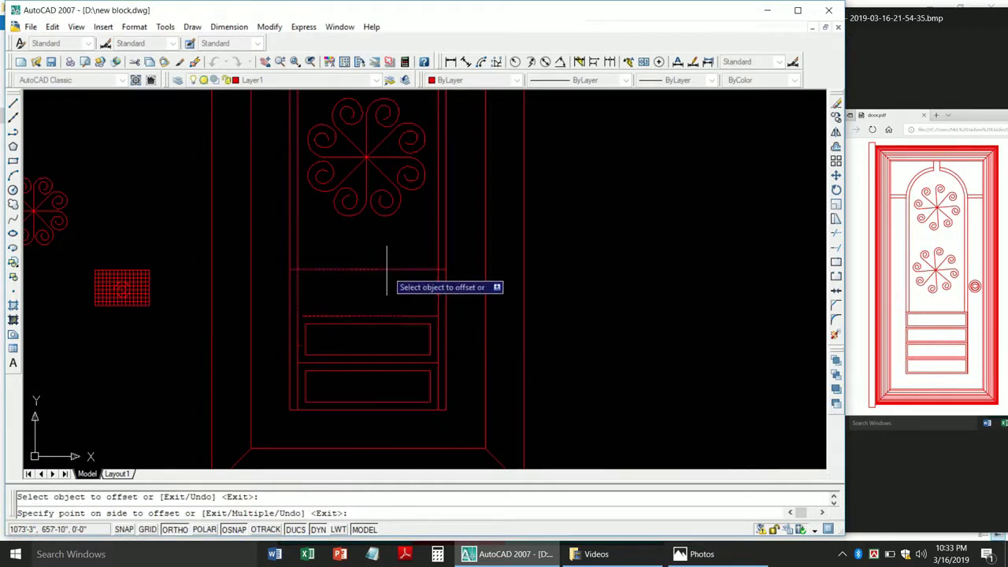
{"action": "left_click", "coordinate": [382, 298]}
{"action": "scroll", "coordinate": [377, 329], "scroll_direction": "down", "scroll_amount": 2}
{"action": "scroll", "coordinate": [377, 328], "scroll_direction": "down", "scroll_amount": 2}
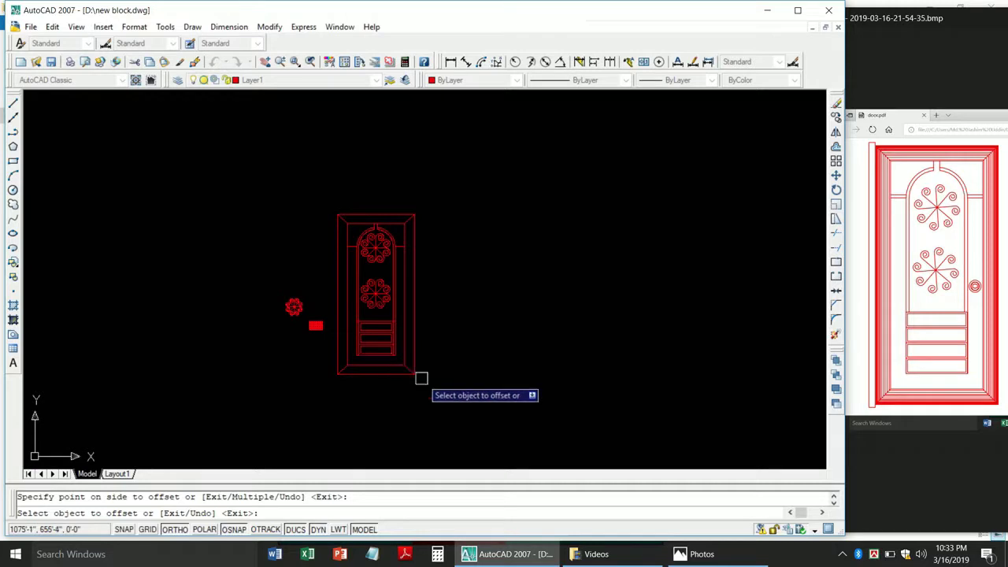
Offset the horizontal rail beside the arch 1 inch upward.
{"action": "scroll", "coordinate": [393, 248], "scroll_direction": "up", "scroll_amount": 2}
{"action": "scroll", "coordinate": [373, 232], "scroll_direction": "up", "scroll_amount": 2}
{"action": "scroll", "coordinate": [299, 235], "scroll_direction": "up", "scroll_amount": 2}
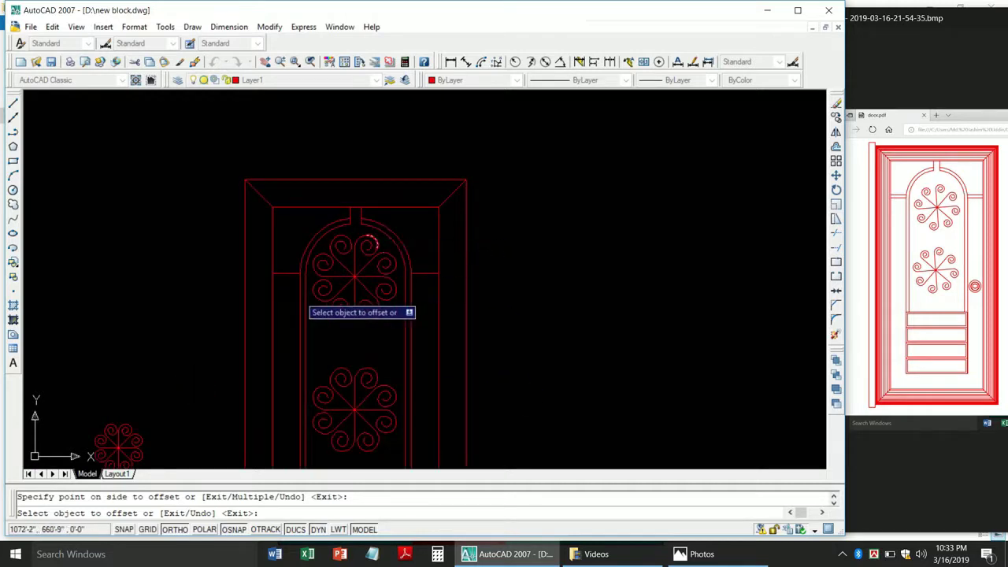
{"action": "key", "text": "Return"}
{"action": "scroll", "coordinate": [272, 275], "scroll_direction": "up", "scroll_amount": 4}
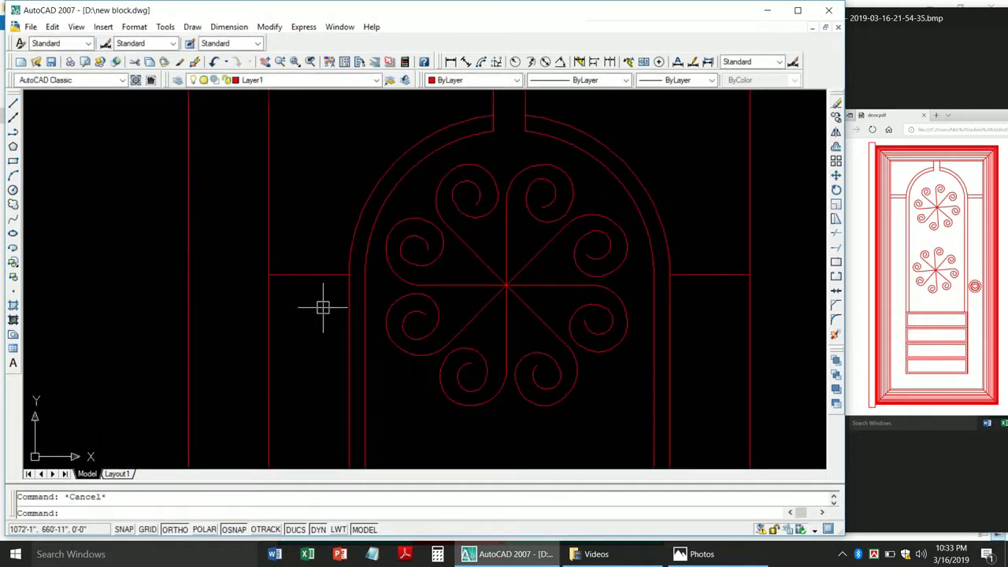
{"action": "type", "text": "o"}
{"action": "key", "text": "Return"}
{"action": "type", "text": "1"}
{"action": "key", "text": "Return"}
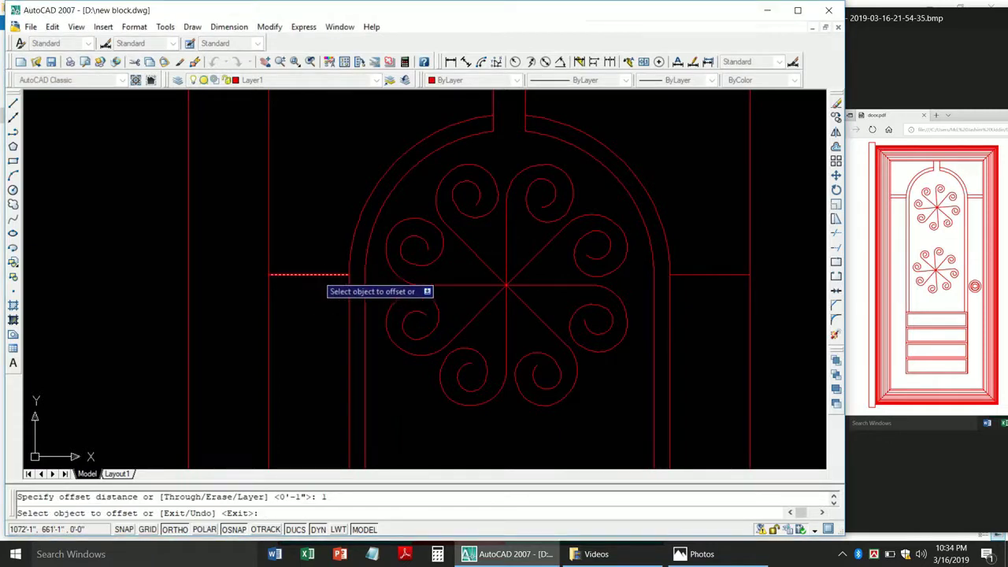
{"action": "left_click", "coordinate": [315, 273]}
{"action": "left_click", "coordinate": [315, 225]}
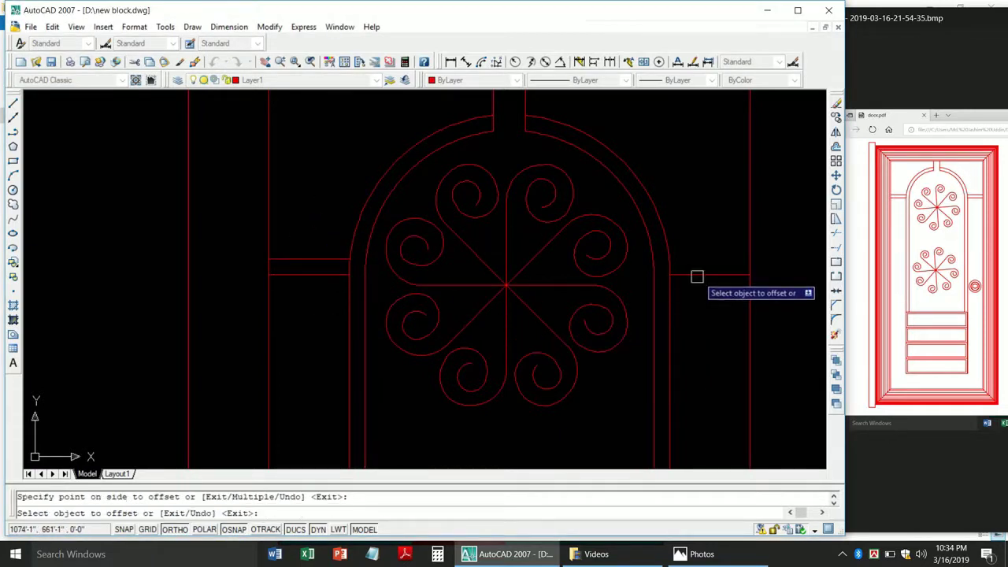
Add 1-inch parallel lines to the right and left of the bar above the arch.
{"action": "scroll", "coordinate": [677, 248], "scroll_direction": "down", "scroll_amount": 3}
{"action": "scroll", "coordinate": [575, 193], "scroll_direction": "up", "scroll_amount": 4}
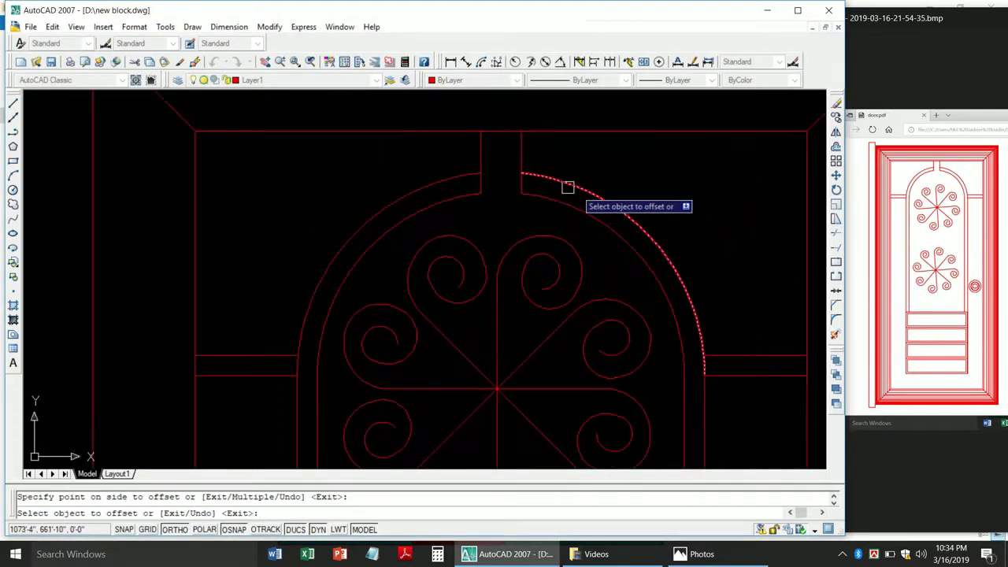
{"action": "left_click", "coordinate": [526, 152]}
{"action": "left_click", "coordinate": [567, 169]}
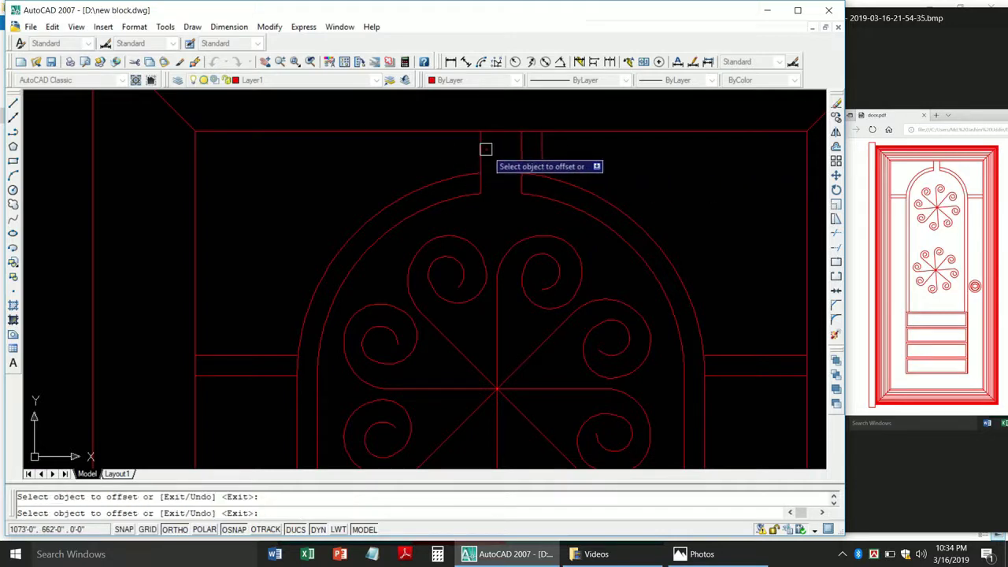
{"action": "left_click", "coordinate": [421, 164]}
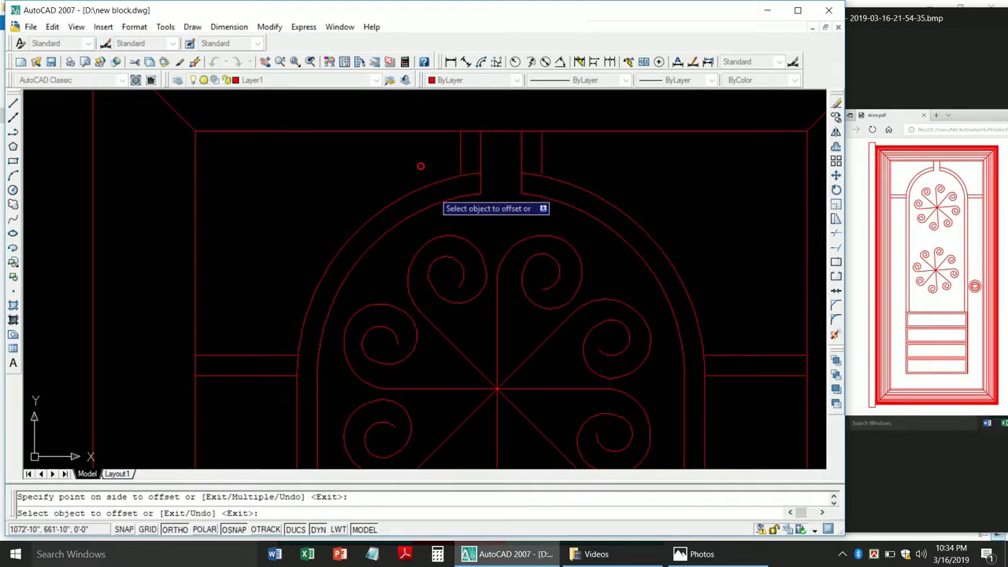
{"action": "scroll", "coordinate": [461, 210], "scroll_direction": "down", "scroll_amount": 4}
{"action": "scroll", "coordinate": [457, 198], "scroll_direction": "up", "scroll_amount": 5}
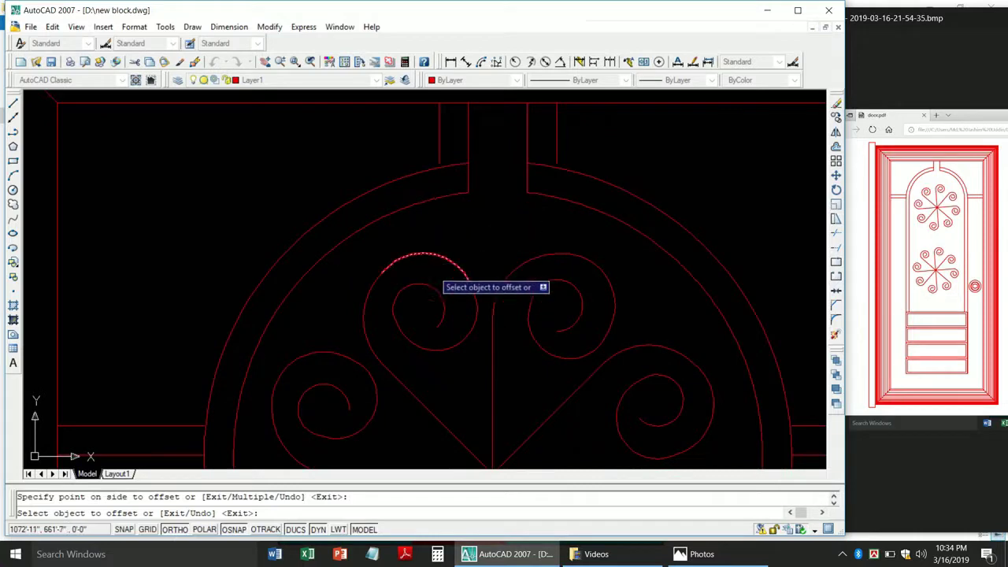
{"action": "key", "text": "Escape"}
Extend the two new vertical lines up to the arch.
{"action": "key", "text": "Return"}
{"action": "key", "text": "Return"}
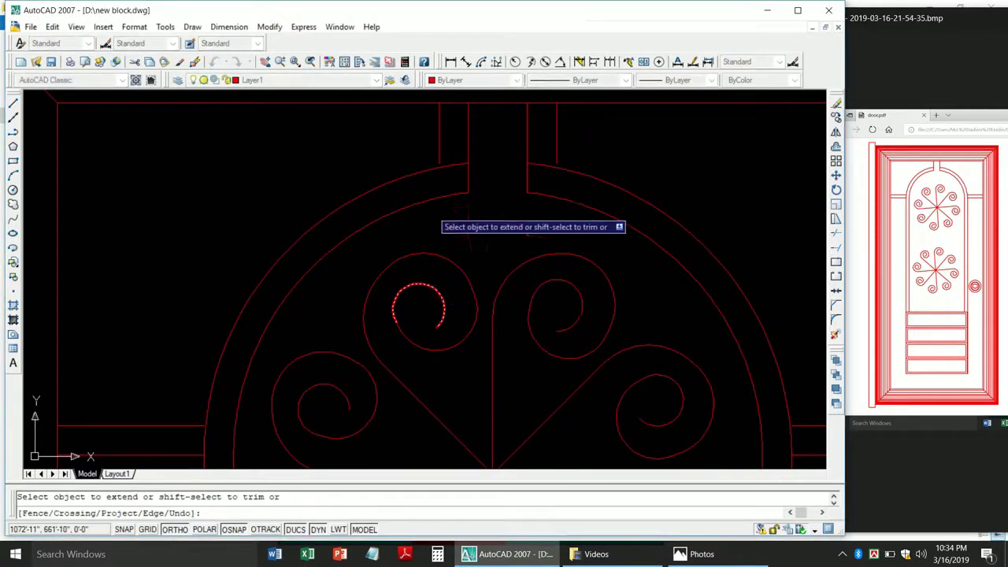
{"action": "scroll", "coordinate": [432, 138], "scroll_direction": "up", "scroll_amount": 2}
{"action": "left_click", "coordinate": [439, 144]}
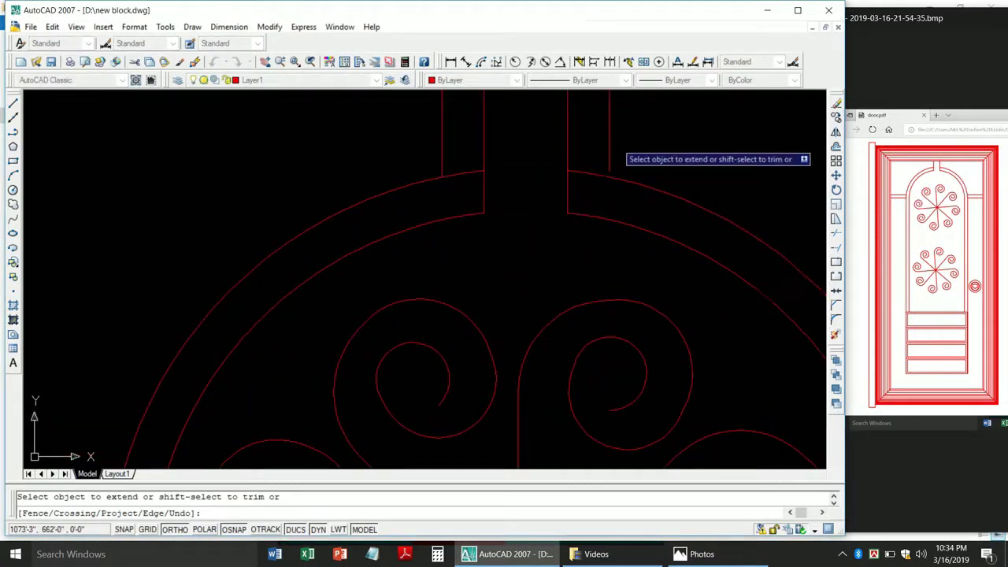
{"action": "left_click", "coordinate": [607, 131]}
{"action": "key", "text": "Return"}
Start TRIM (tr) and zoom across the door looking for lines to cut.
{"action": "type", "text": "tr"}
{"action": "key", "text": "Return"}
{"action": "key", "text": "Return"}
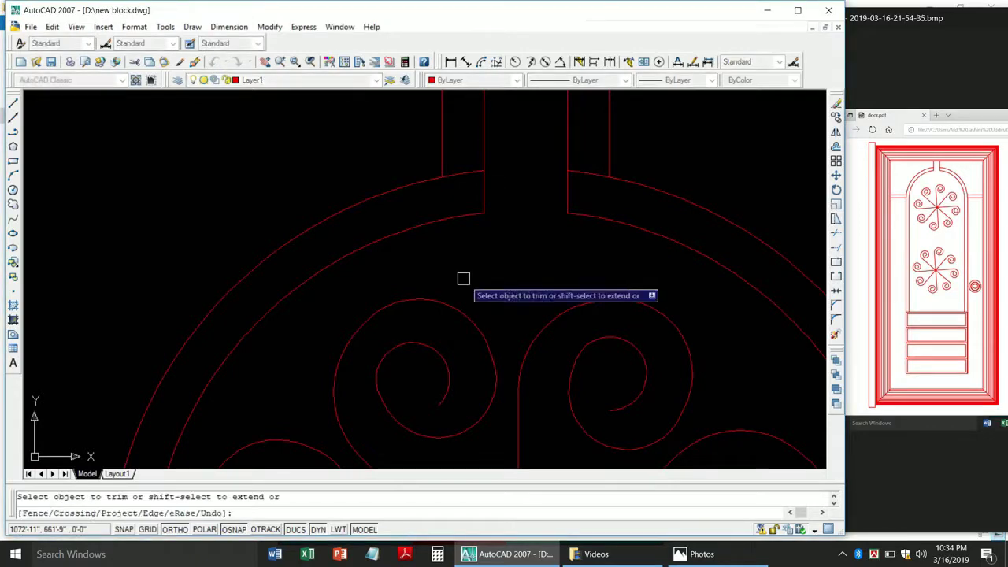
{"action": "scroll", "coordinate": [590, 169], "scroll_direction": "down", "scroll_amount": 1}
{"action": "scroll", "coordinate": [590, 168], "scroll_direction": "down", "scroll_amount": 2}
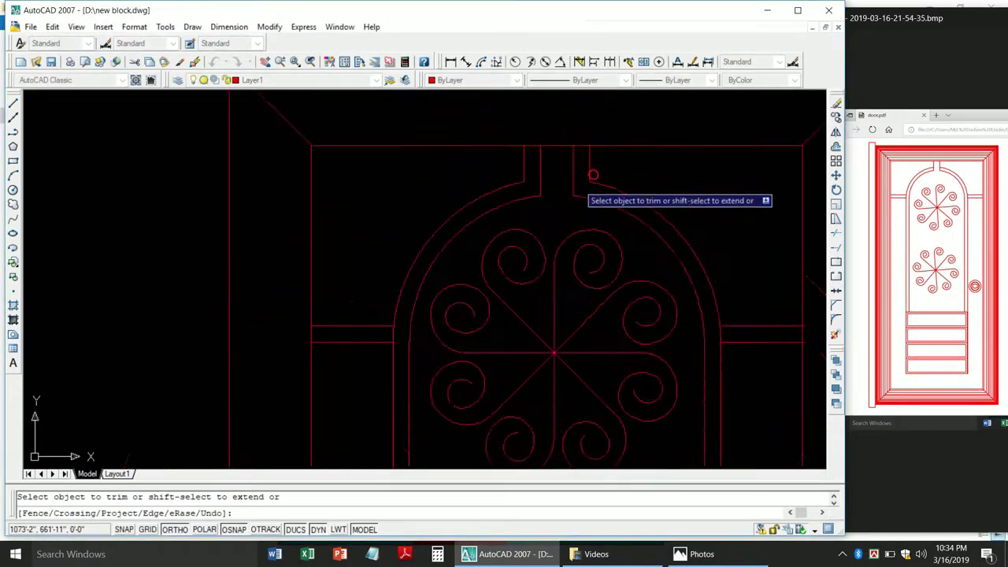
{"action": "scroll", "coordinate": [614, 308], "scroll_direction": "down", "scroll_amount": 2}
{"action": "scroll", "coordinate": [463, 244], "scroll_direction": "down", "scroll_amount": 2}
{"action": "scroll", "coordinate": [556, 298], "scroll_direction": "up", "scroll_amount": 3}
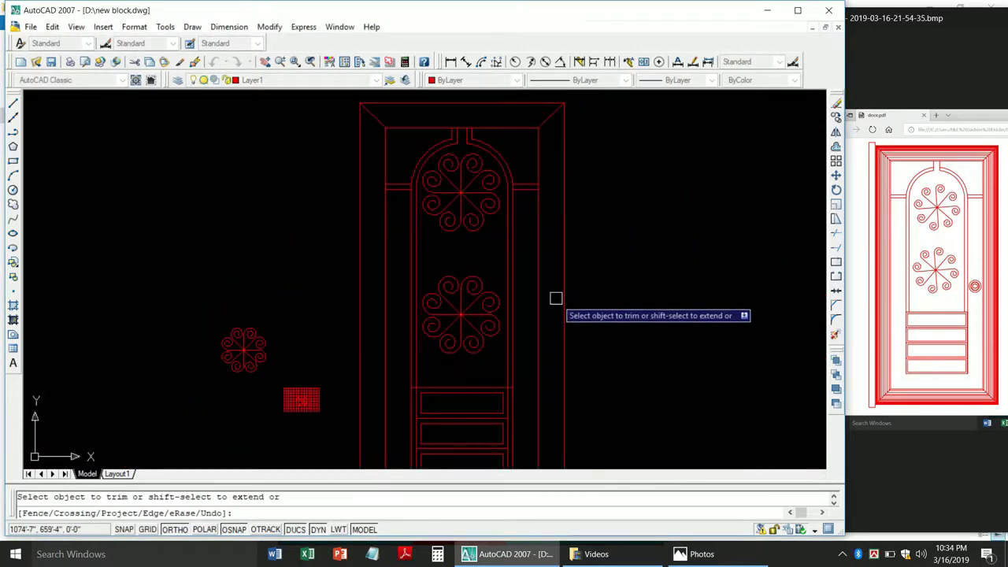
{"action": "scroll", "coordinate": [560, 319], "scroll_direction": "down", "scroll_amount": 3}
{"action": "scroll", "coordinate": [557, 362], "scroll_direction": "up", "scroll_amount": 3}
{"action": "scroll", "coordinate": [555, 378], "scroll_direction": "down", "scroll_amount": 3}
Cancel trimming and offset the right vertical frame line 1 inch to the left.
{"action": "key", "text": "Escape"}
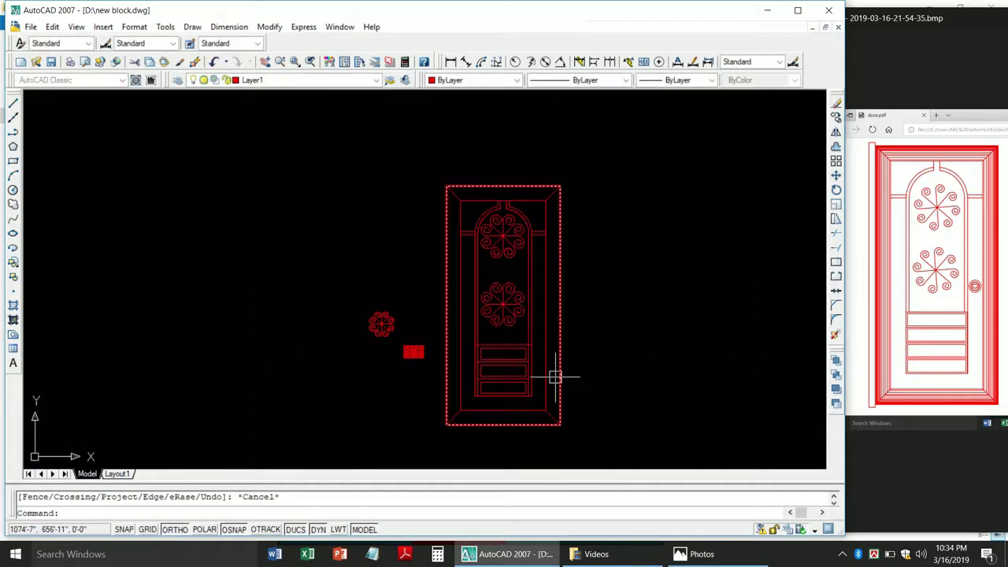
{"action": "type", "text": "o"}
{"action": "key", "text": "Return"}
{"action": "scroll", "coordinate": [544, 358], "scroll_direction": "up", "scroll_amount": 3}
{"action": "scroll", "coordinate": [555, 356], "scroll_direction": "up", "scroll_amount": 1}
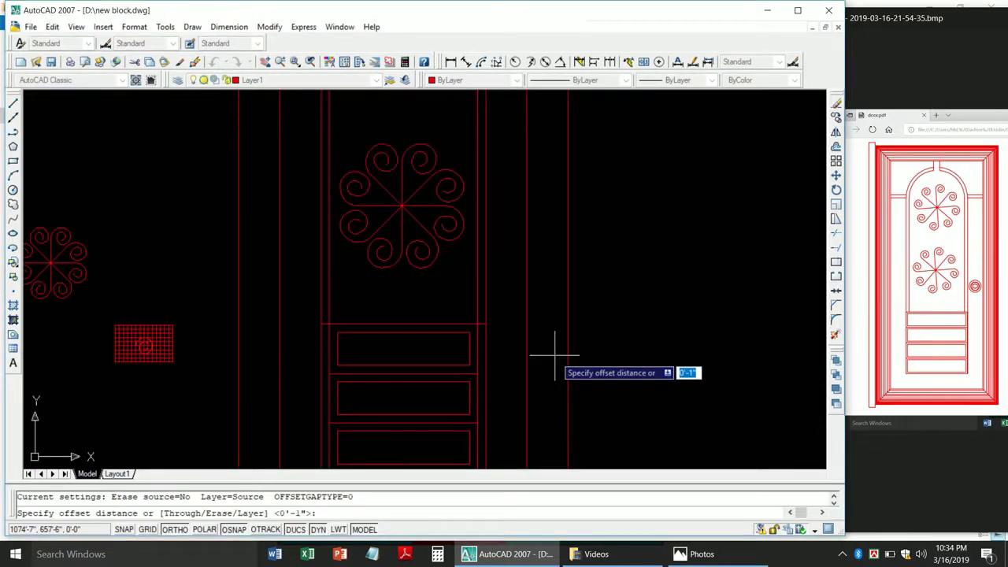
{"action": "scroll", "coordinate": [556, 356], "scroll_direction": "up", "scroll_amount": 2}
{"action": "type", "text": "1"}
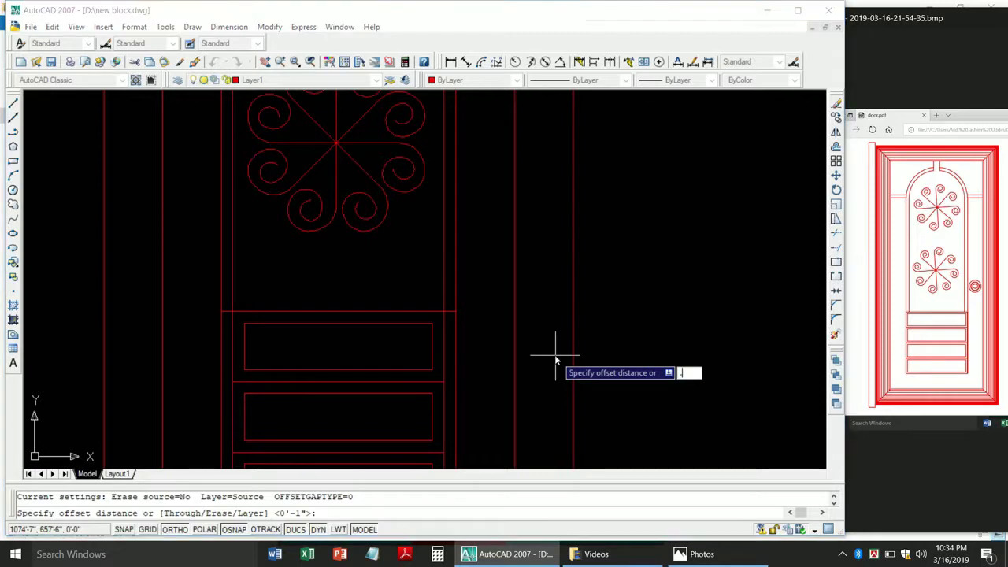
{"action": "key", "text": "Return"}
{"action": "scroll", "coordinate": [556, 355], "scroll_direction": "up", "scroll_amount": 2}
{"action": "left_click", "coordinate": [585, 299]}
{"action": "left_click", "coordinate": [525, 318]}
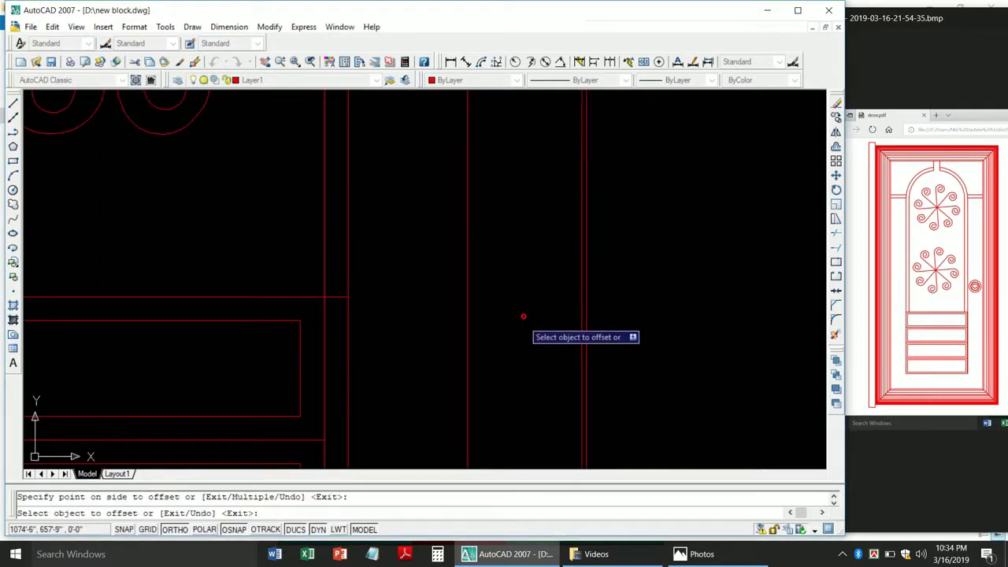
{"action": "scroll", "coordinate": [581, 299], "scroll_direction": "down", "scroll_amount": 5}
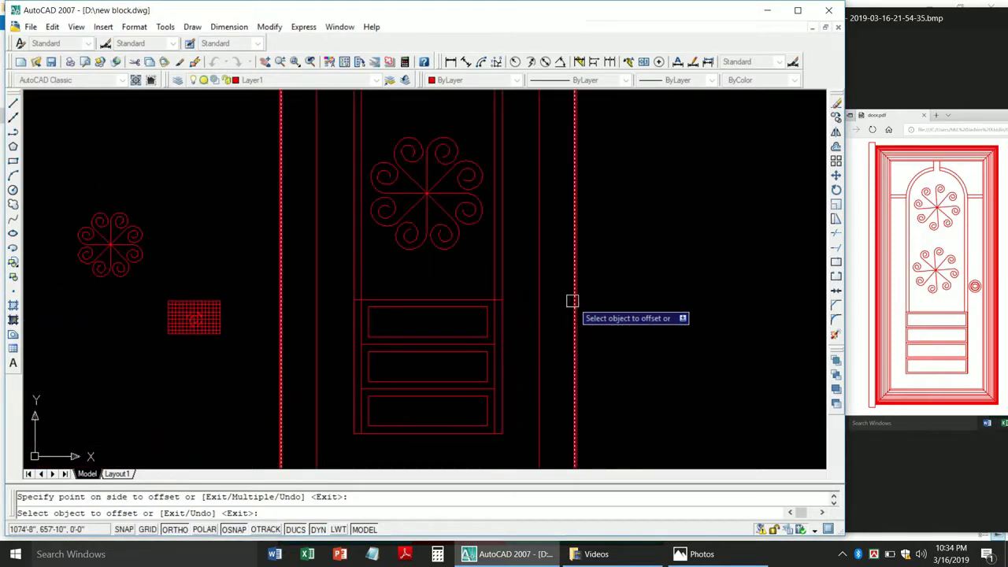
{"action": "scroll", "coordinate": [572, 300], "scroll_direction": "up", "scroll_amount": 3}
{"action": "scroll", "coordinate": [573, 297], "scroll_direction": "up", "scroll_amount": 2}
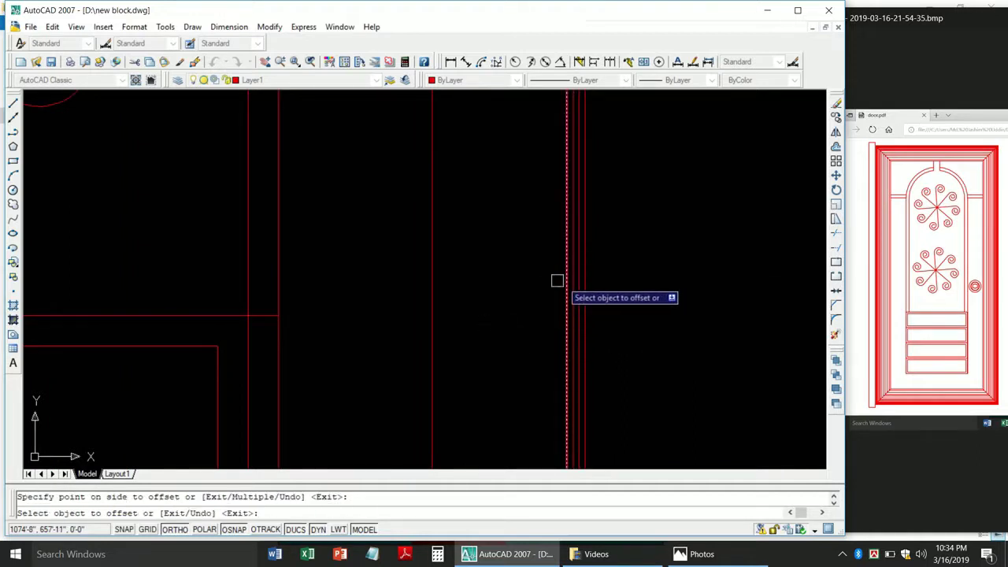
{"action": "key", "text": "Return"}
Add two more 1-inch parallel copies of the right frame lines inward.
{"action": "key", "text": "Return"}
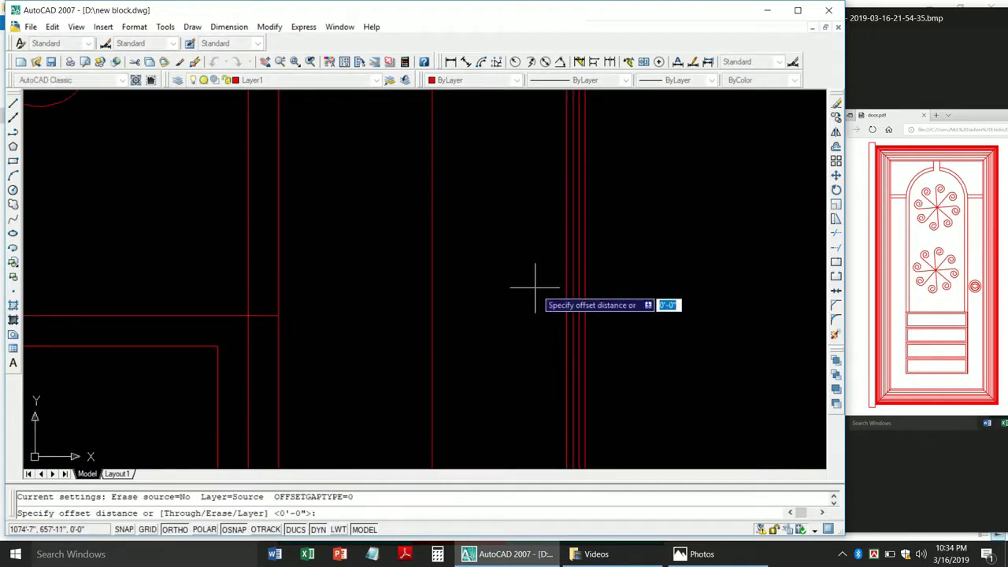
{"action": "type", "text": "1"}
{"action": "key", "text": "Return"}
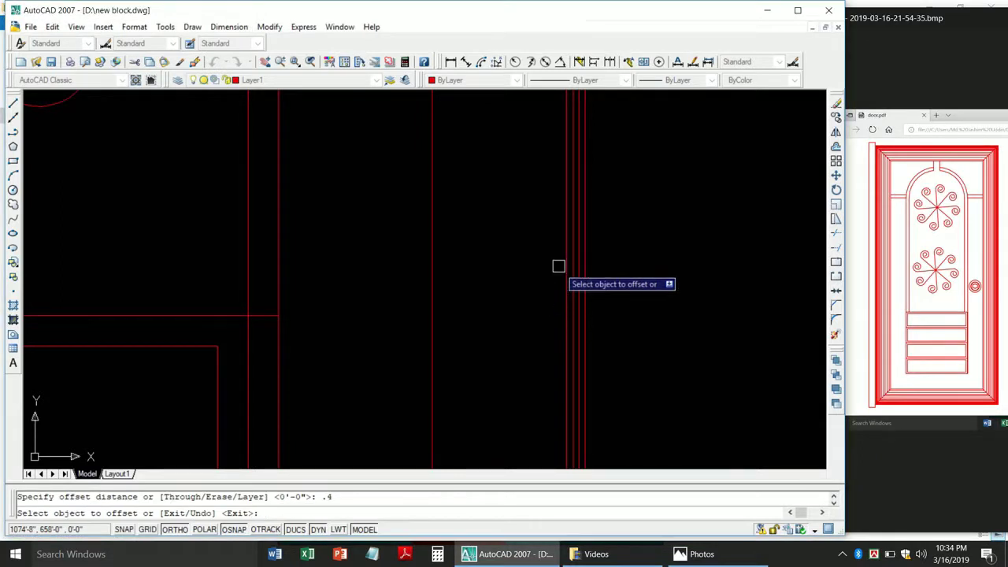
{"action": "left_click", "coordinate": [563, 254]}
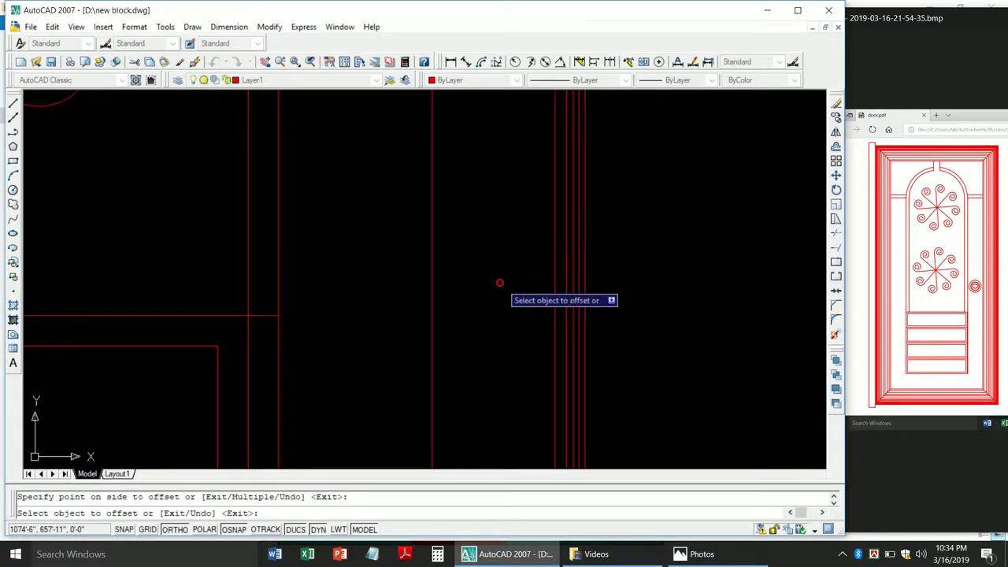
{"action": "left_click", "coordinate": [549, 232]}
{"action": "left_click", "coordinate": [430, 292]}
{"action": "left_click", "coordinate": [538, 248]}
{"action": "left_click", "coordinate": [417, 302]}
{"action": "key", "text": "Return"}
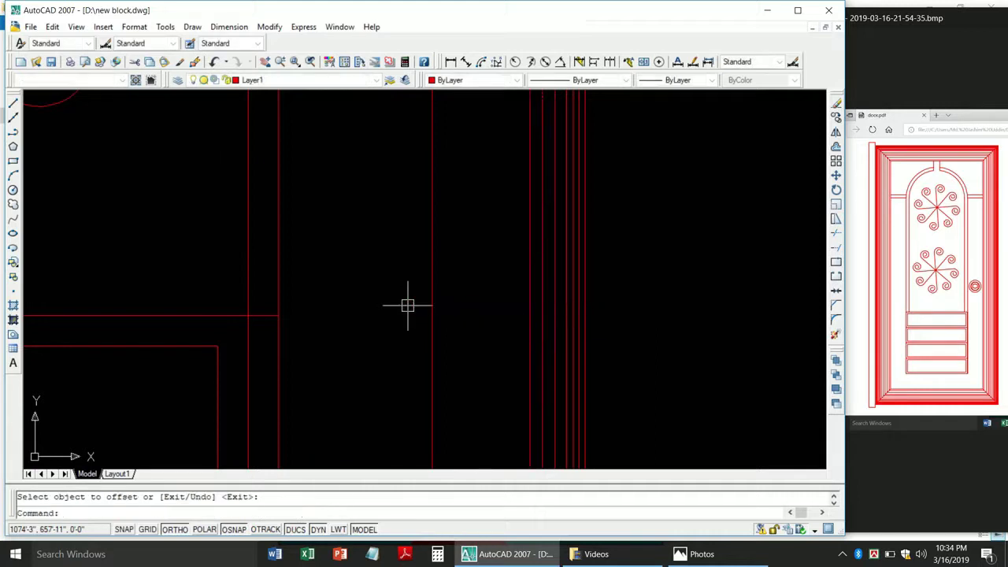
Offset three more frame lines inward in succession at 1 inch.
{"action": "key", "text": "Return"}
{"action": "type", "text": "1"}
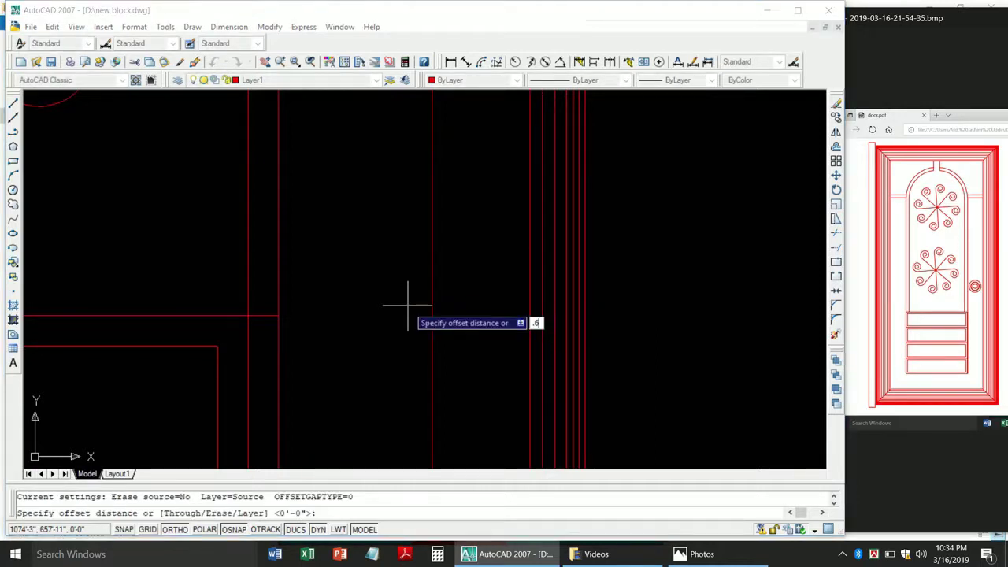
{"action": "key", "text": "Return"}
{"action": "left_click", "coordinate": [530, 288]}
{"action": "left_click", "coordinate": [461, 321]}
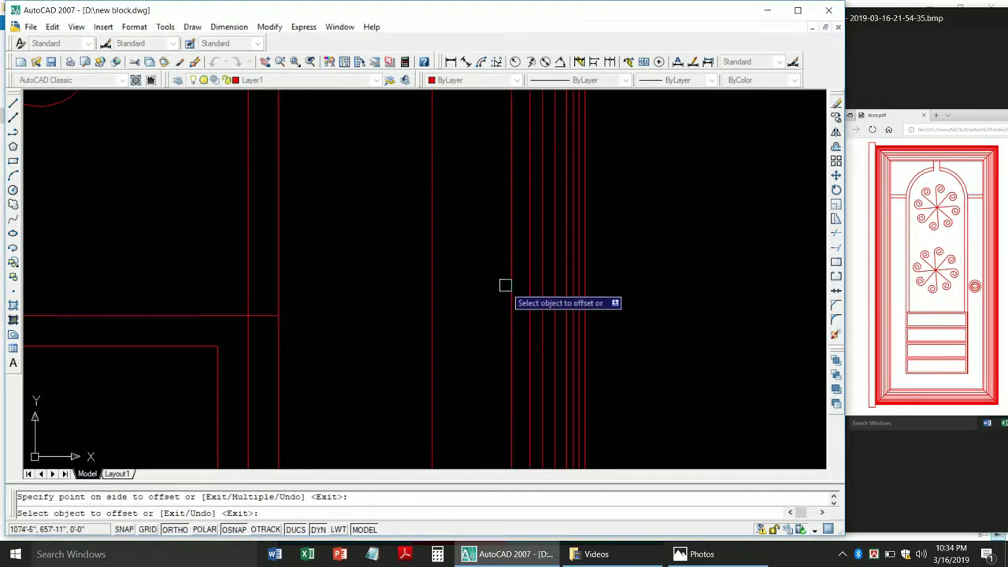
{"action": "left_click", "coordinate": [511, 289]}
{"action": "left_click", "coordinate": [416, 322]}
{"action": "left_click", "coordinate": [489, 274]}
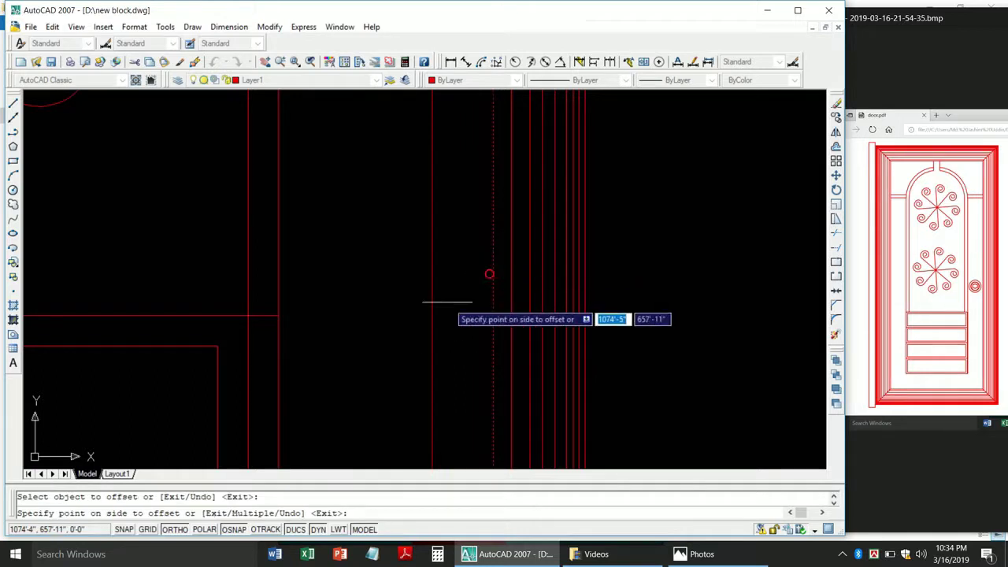
{"action": "left_click", "coordinate": [431, 323]}
Offset one frame line 0.1 to the left for a tight double line.
{"action": "key", "text": "Return"}
{"action": "key", "text": "Return"}
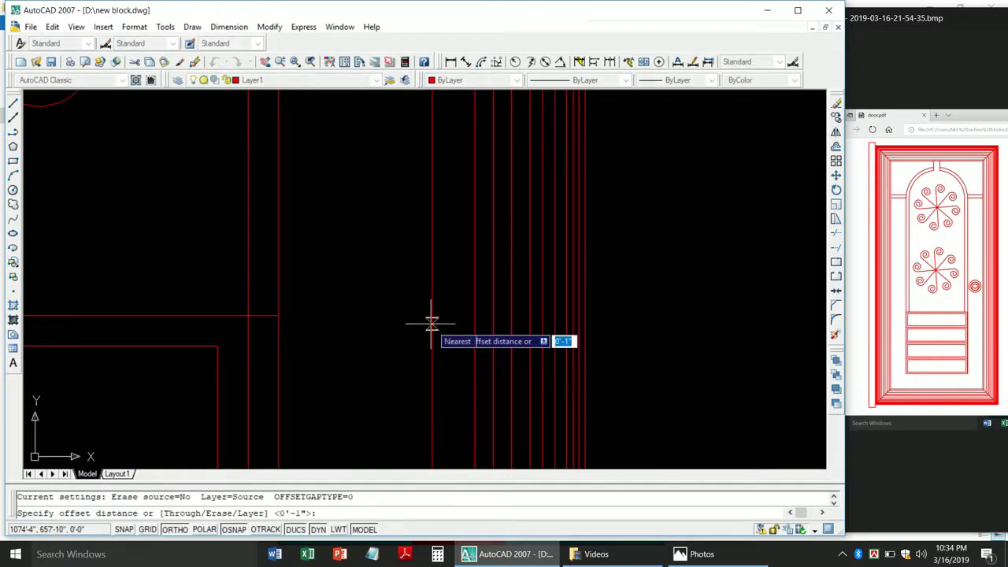
{"action": "type", "text": ".1"}
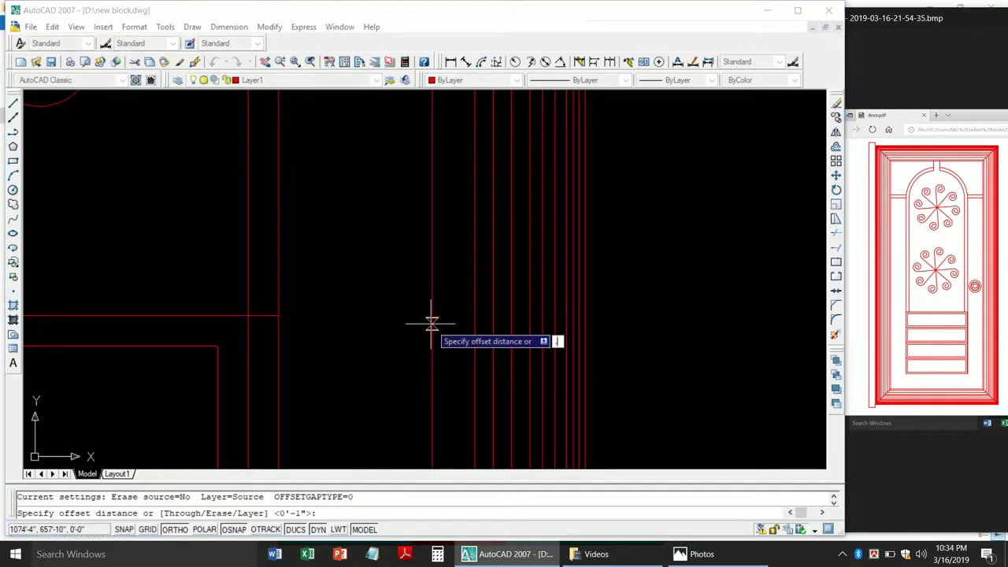
{"action": "key", "text": "Return"}
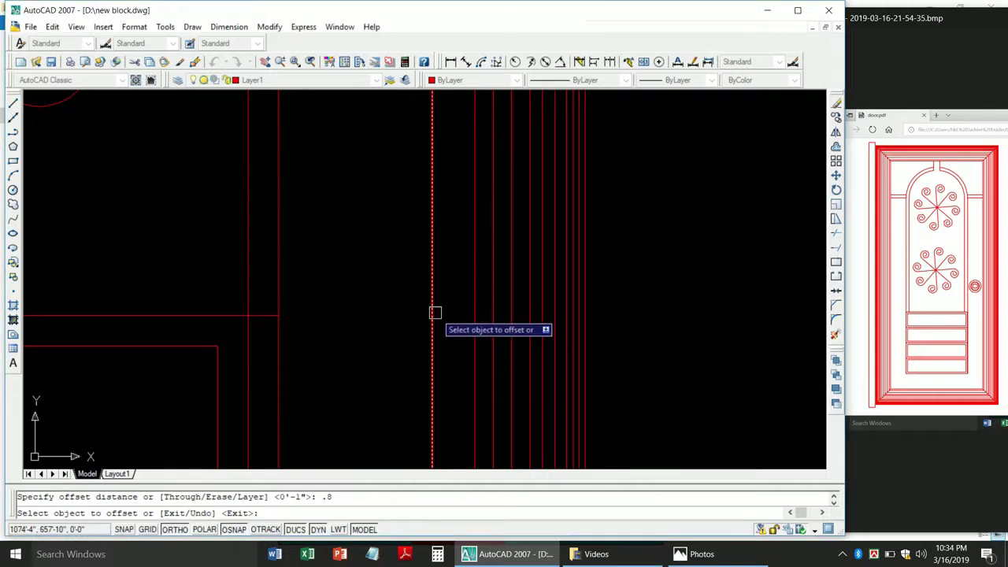
{"action": "left_click", "coordinate": [432, 313]}
{"action": "left_click", "coordinate": [371, 328]}
{"action": "scroll", "coordinate": [402, 311], "scroll_direction": "down", "scroll_amount": 3}
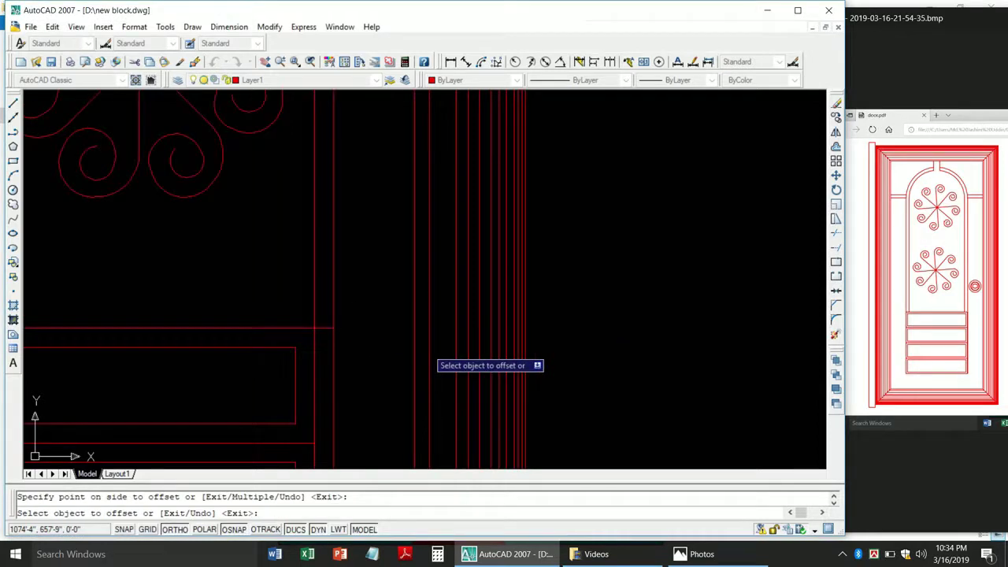
{"action": "scroll", "coordinate": [431, 342], "scroll_direction": "down", "scroll_amount": 3}
{"action": "scroll", "coordinate": [409, 331], "scroll_direction": "up", "scroll_amount": 4}
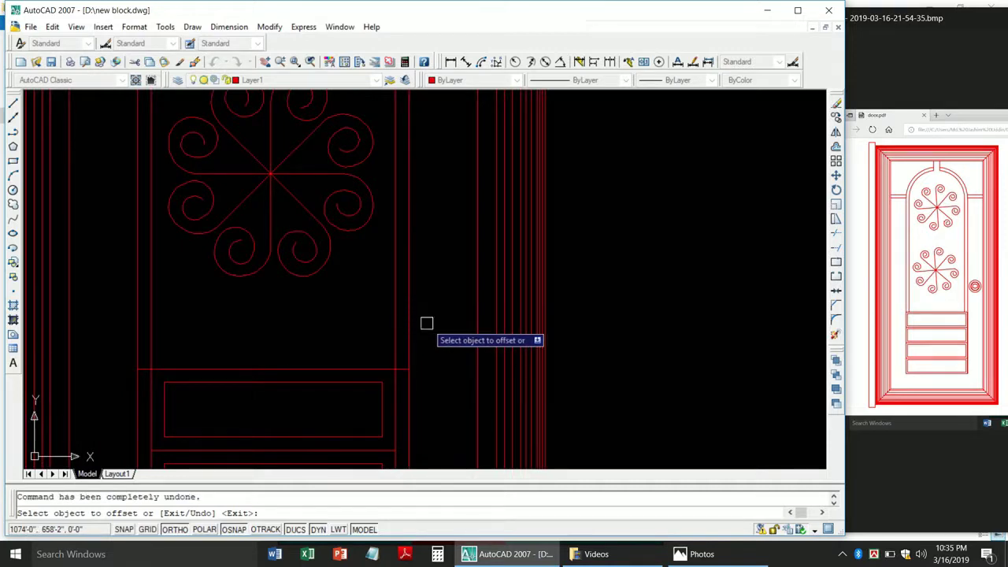
Undo the last offset, then redo to restore all offset lines and zoom out.
{"action": "key", "text": "Escape"}
{"action": "key", "text": "ctrl+z"}
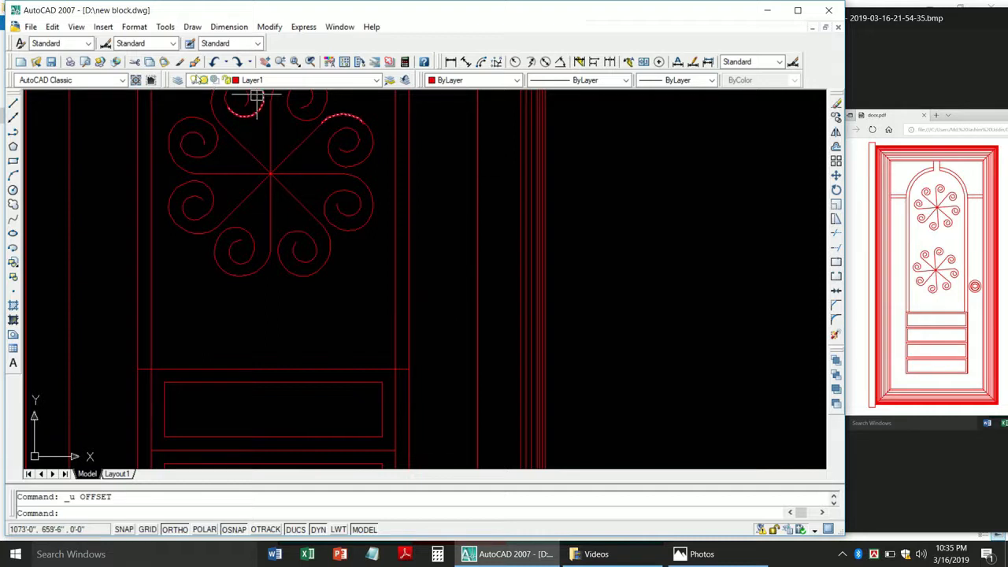
{"action": "left_click", "coordinate": [237, 63]}
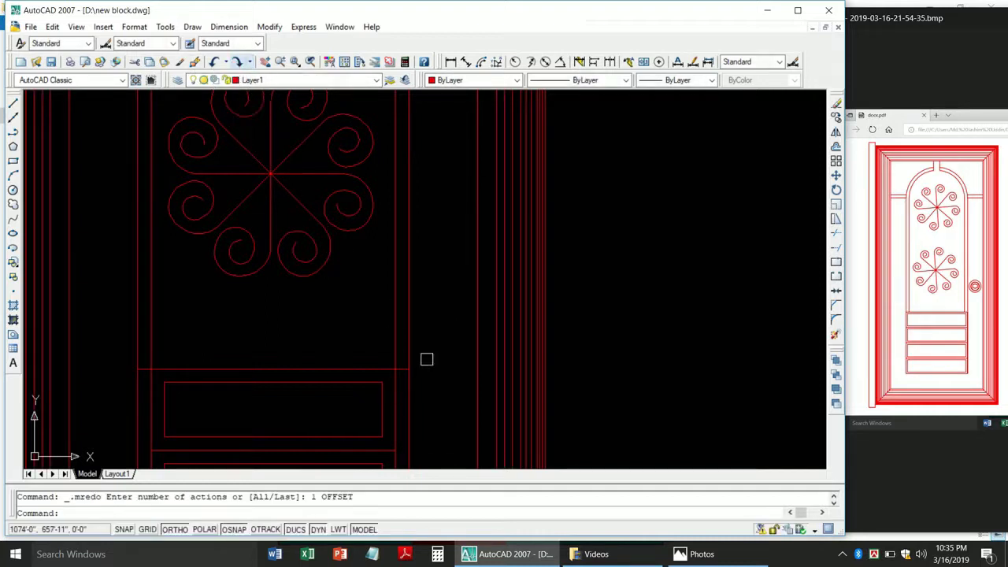
{"action": "key", "text": "ctrl+y"}
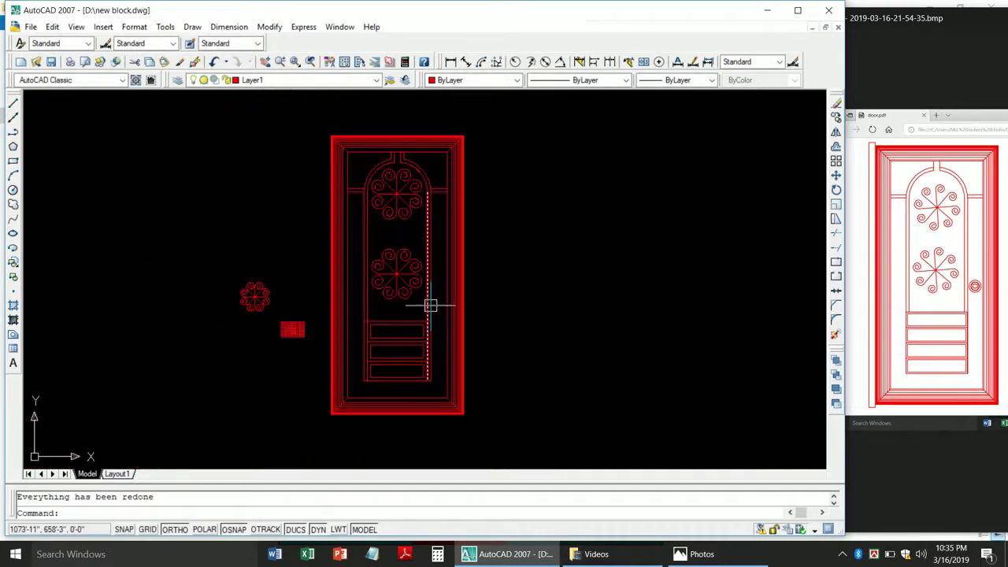
{"action": "scroll", "coordinate": [456, 273], "scroll_direction": "up", "scroll_amount": 3}
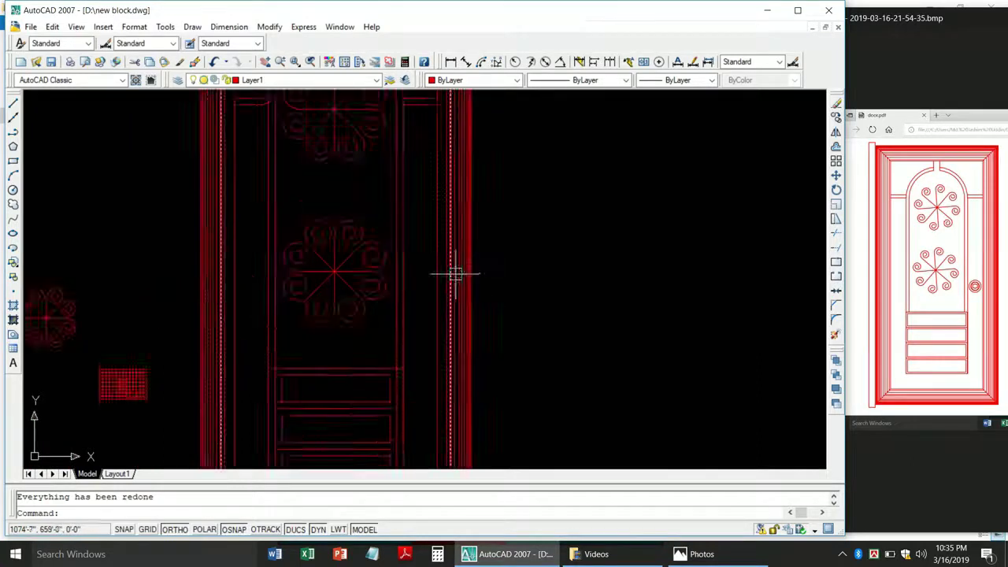
{"action": "scroll", "coordinate": [425, 260], "scroll_direction": "up", "scroll_amount": 3}
{"action": "scroll", "coordinate": [464, 298], "scroll_direction": "up", "scroll_amount": 2}
Offset one more right frame line 1 inch inward.
{"action": "type", "text": "o"}
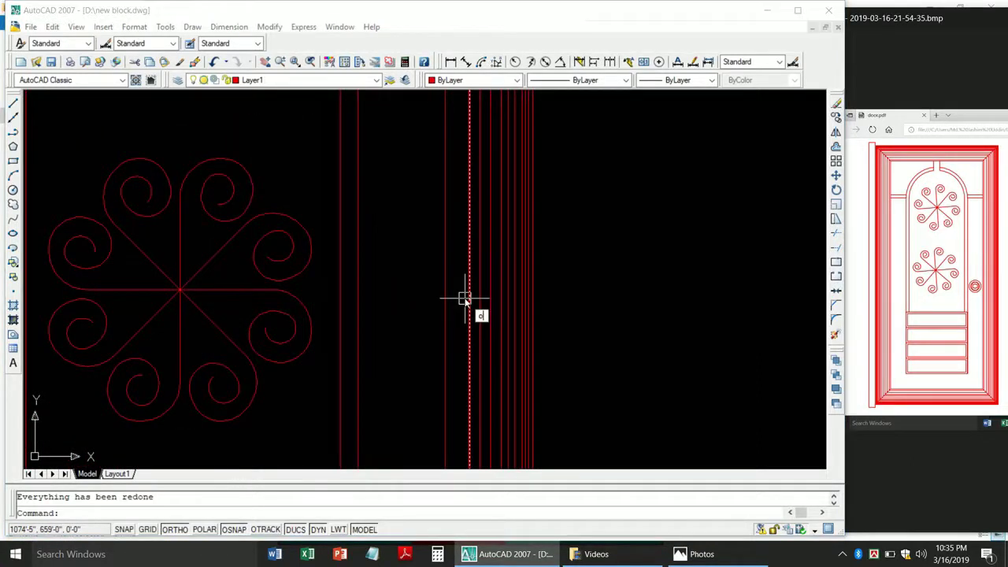
{"action": "key", "text": "Return"}
{"action": "type", "text": "1"}
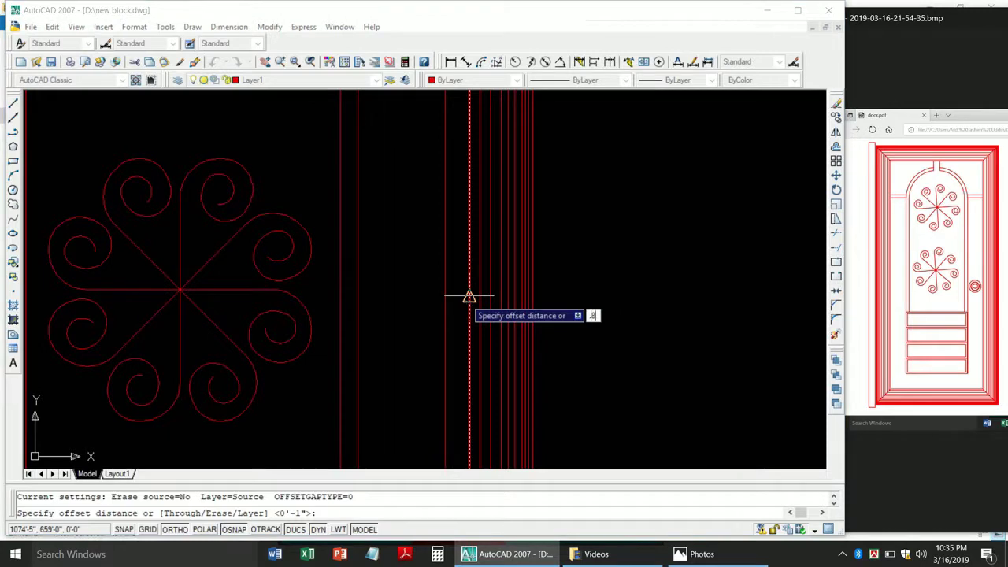
{"action": "key", "text": "Return"}
{"action": "scroll", "coordinate": [468, 295], "scroll_direction": "up", "scroll_amount": 3}
{"action": "left_click", "coordinate": [473, 281]}
{"action": "left_click", "coordinate": [412, 313]}
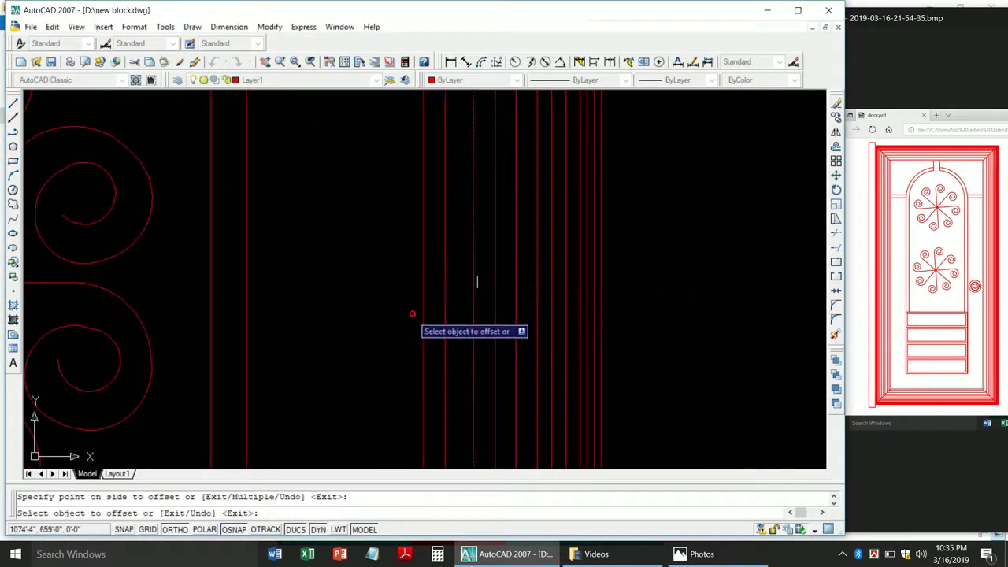